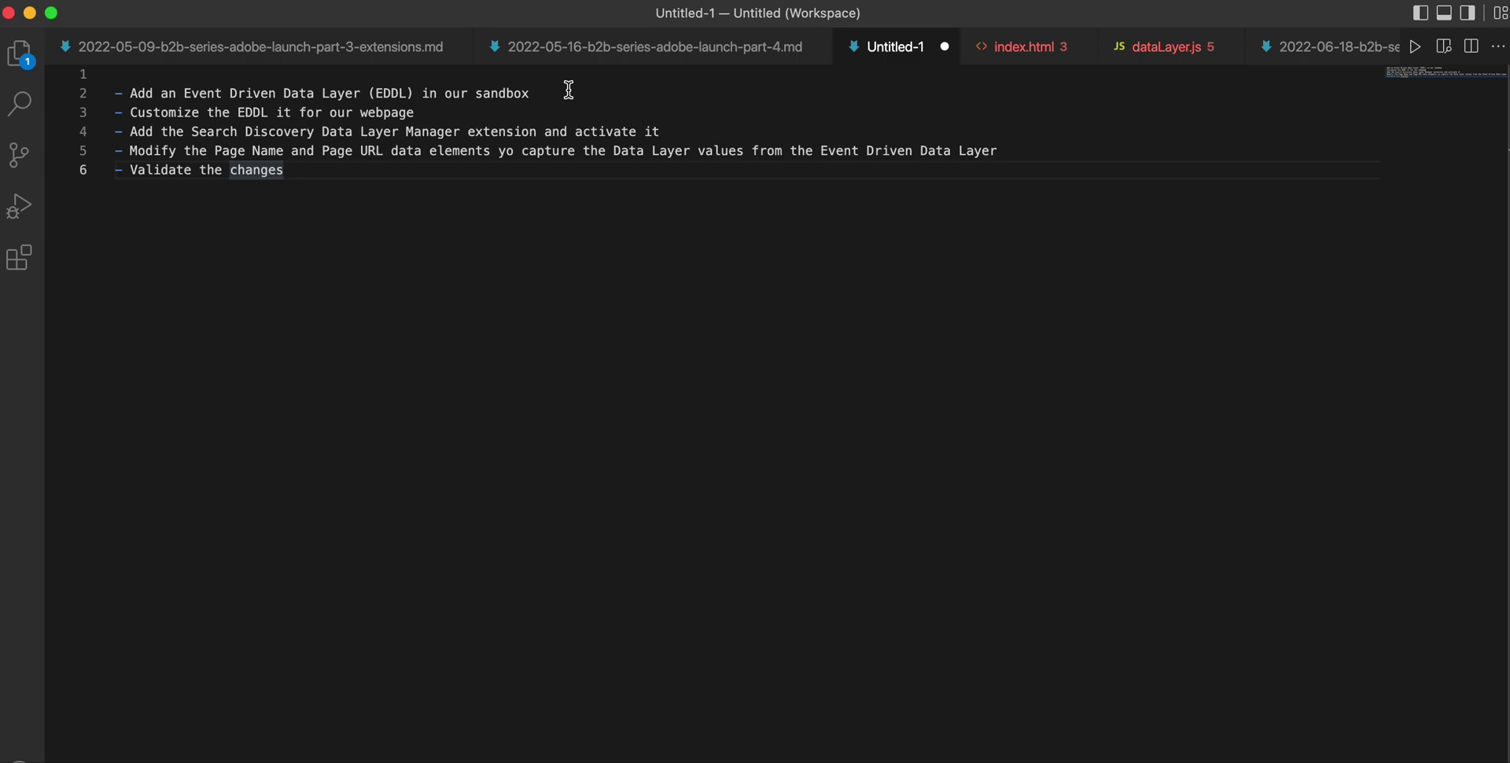
Correct the typo "yo" to "to" in the note about modifying the Page Name and Page URL data elements
click(504, 150)
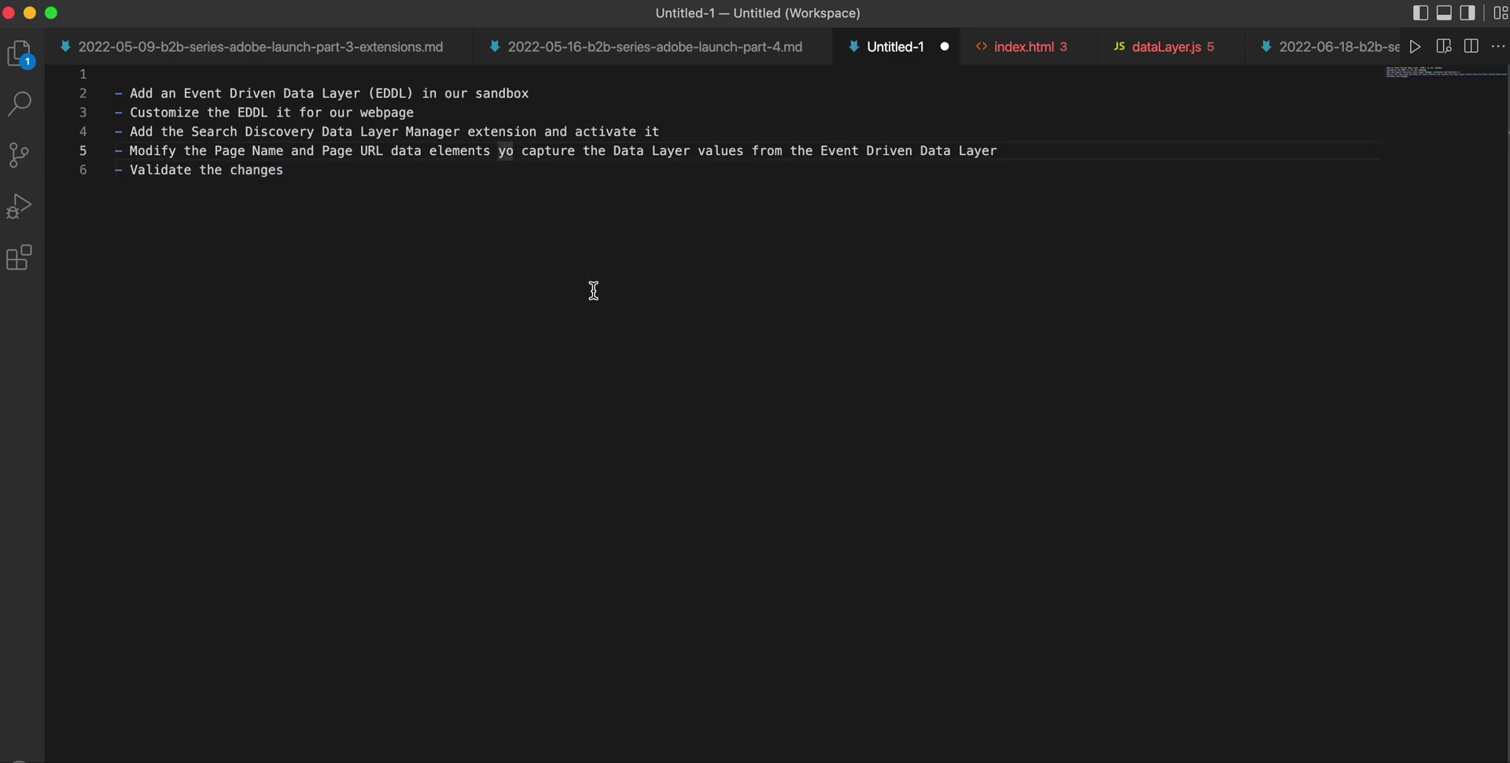
key(BackSpace)
key(BackSpace)
text(to)
Switch to Chrome, reload the GeoMetrixx site, and reopen its developer tools with the console showing
key(super+Tab)
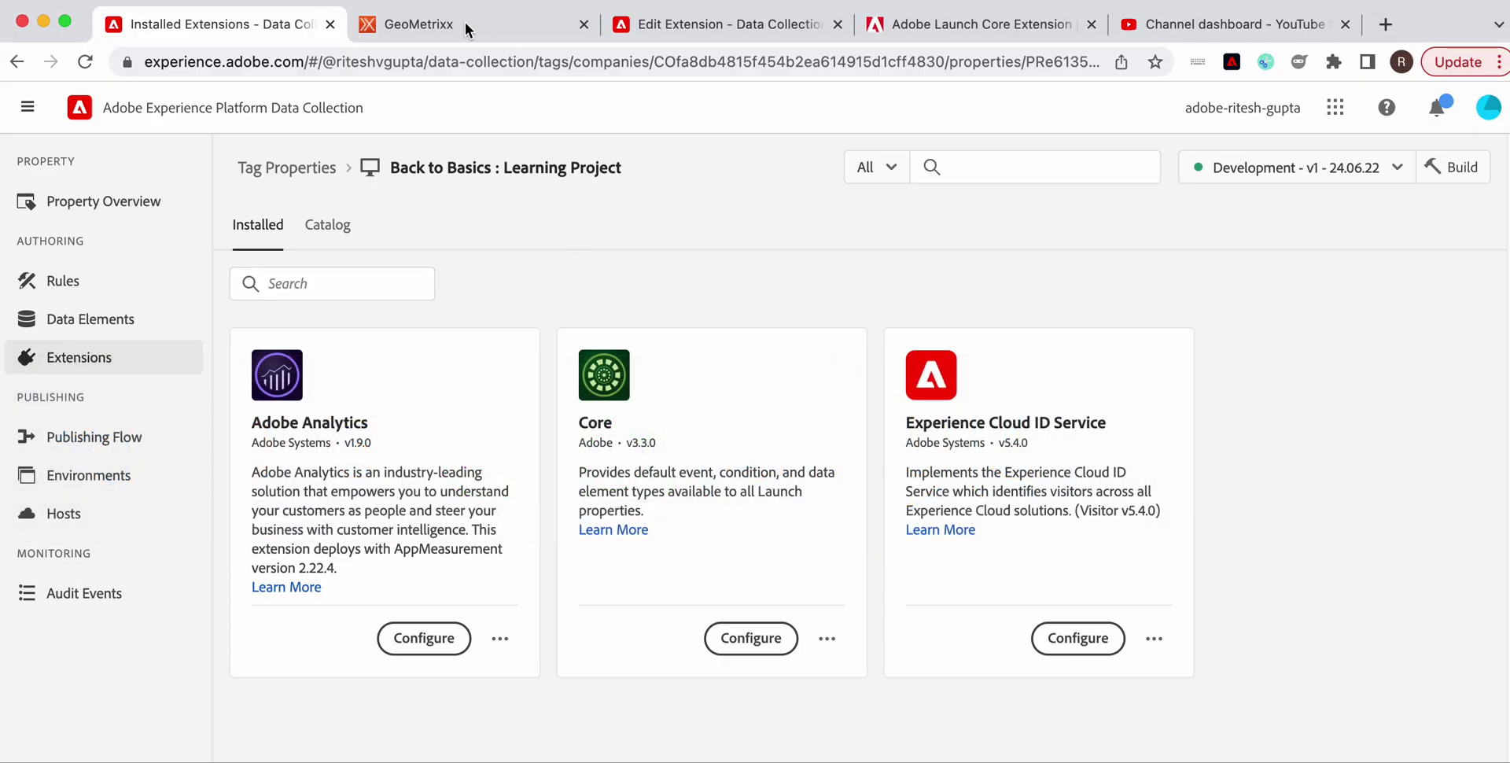
click(464, 20)
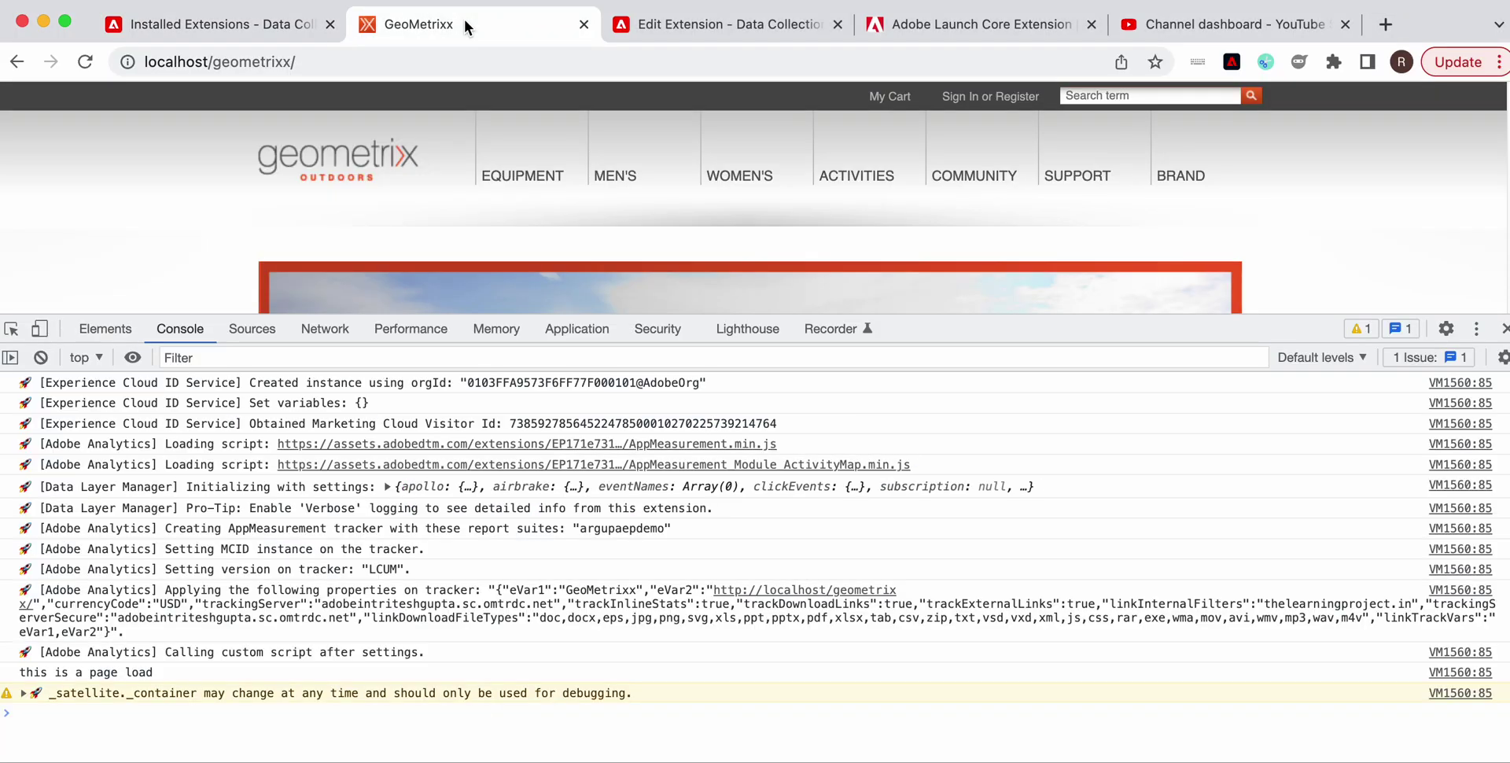
click(1504, 329)
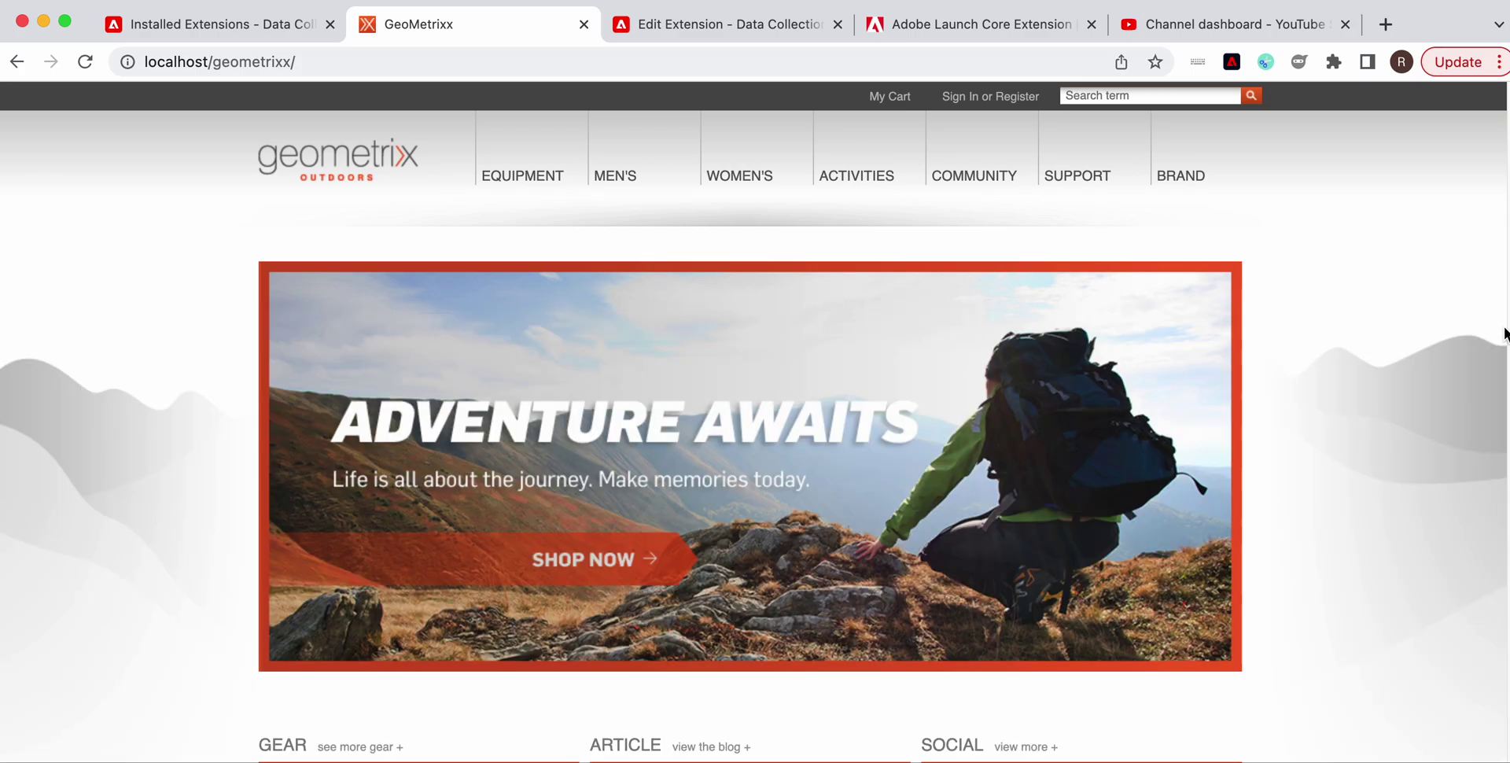
click(93, 60)
key(super+Tab)
click(142, 489)
right_click(141, 479)
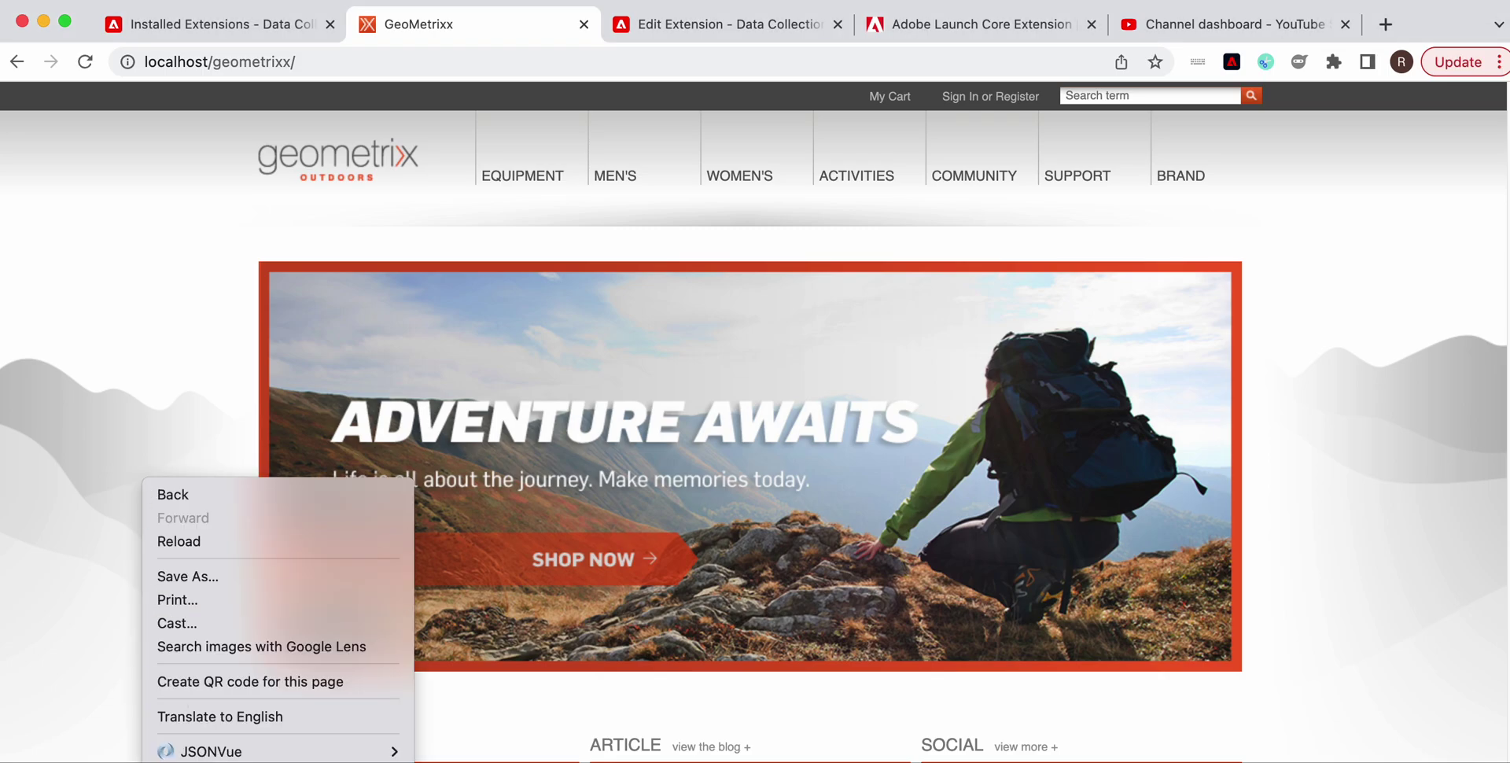
key(super+alt+i)
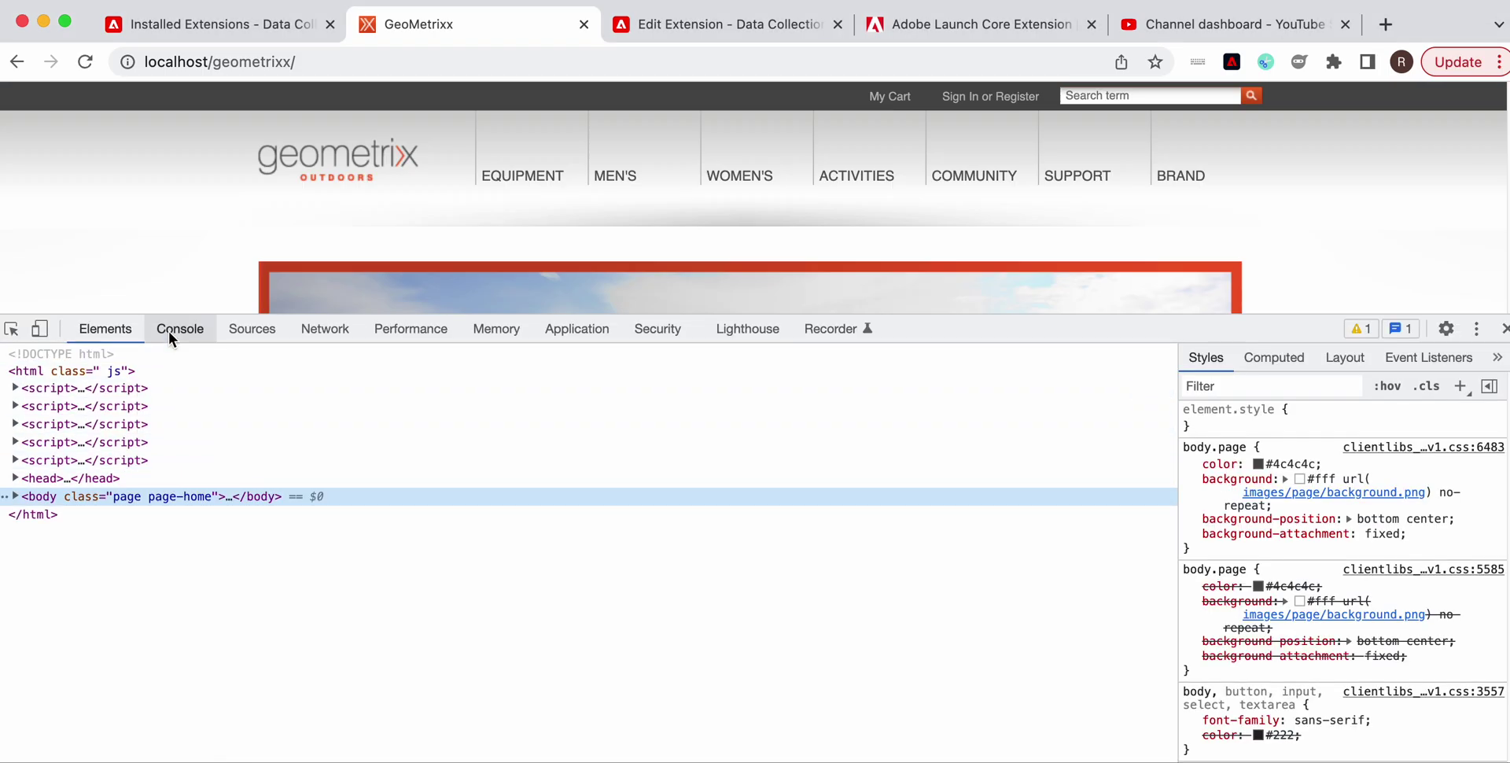
click(168, 330)
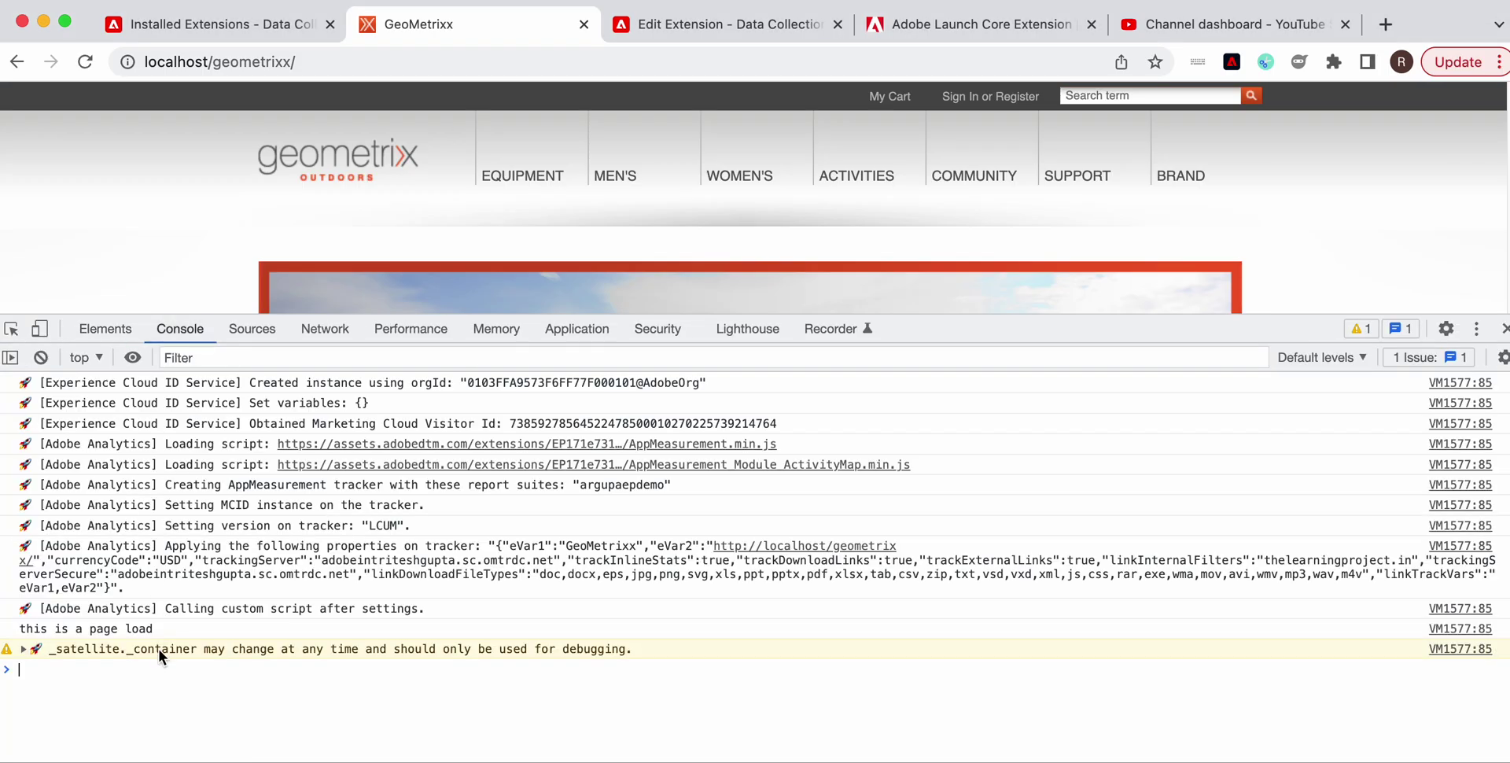
Evaluate digitalData in the GeoMetrixx page's console
text(data)
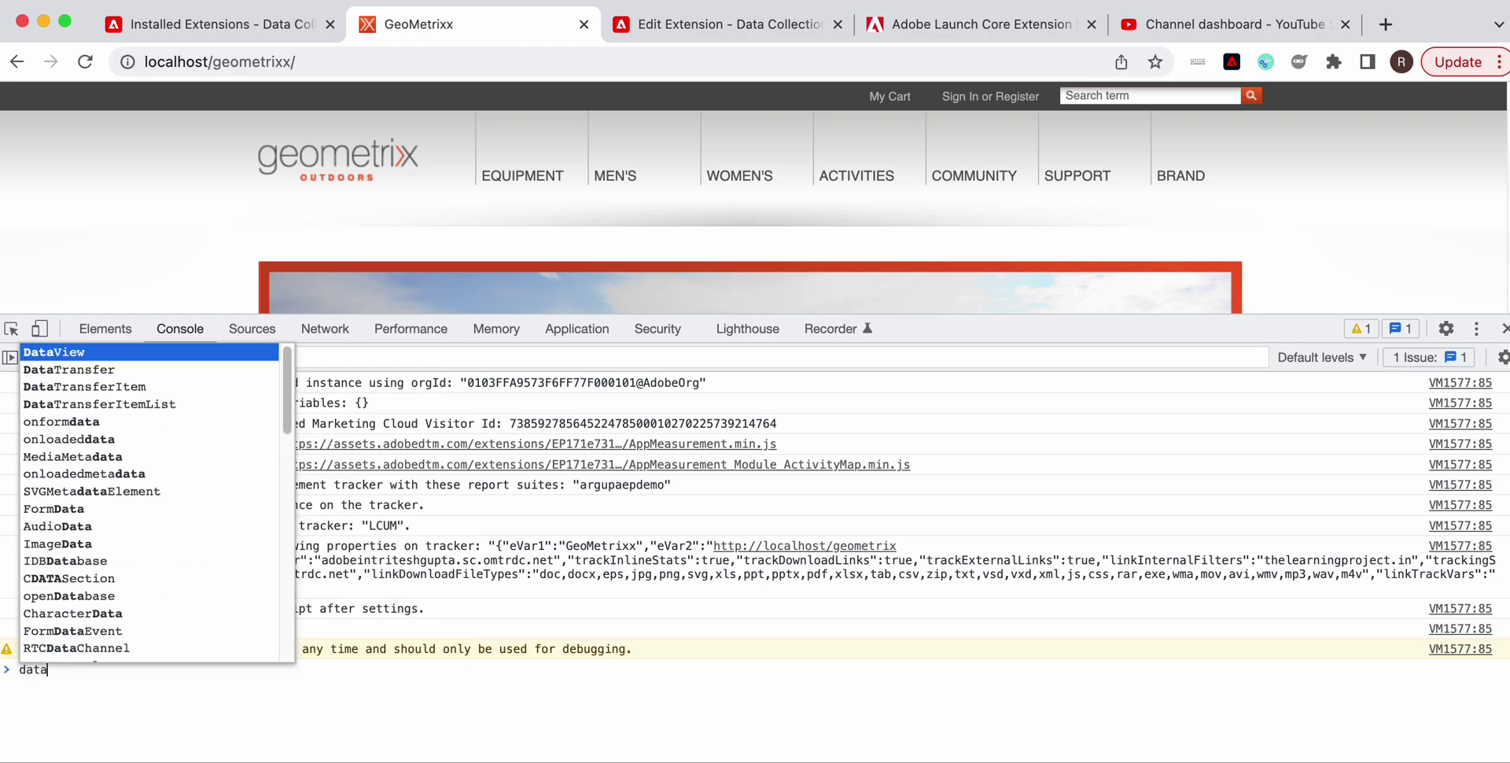
key(BackSpace)
key(BackSpace)
key(BackSpace)
key(BackSpace)
text(digit)
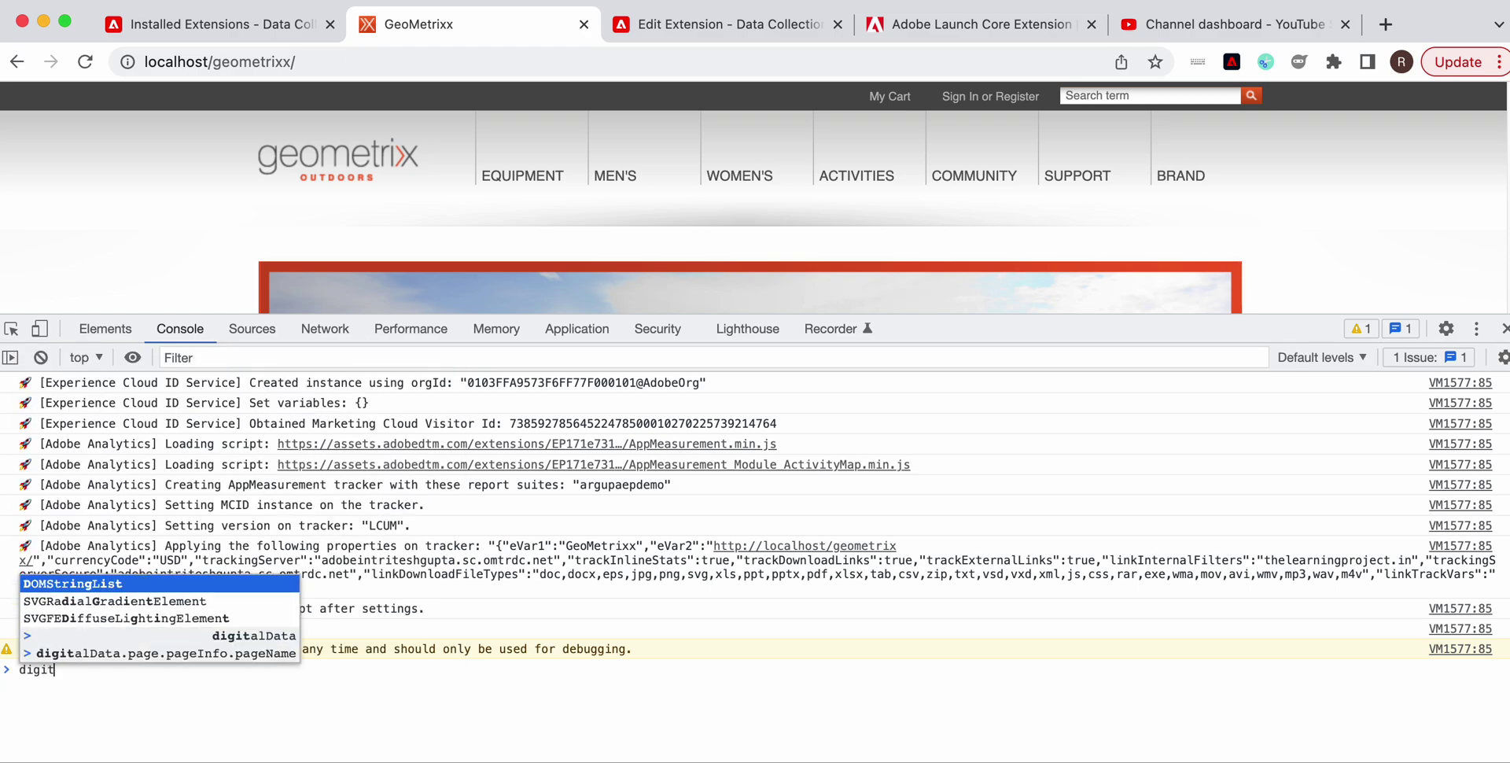
text(a)
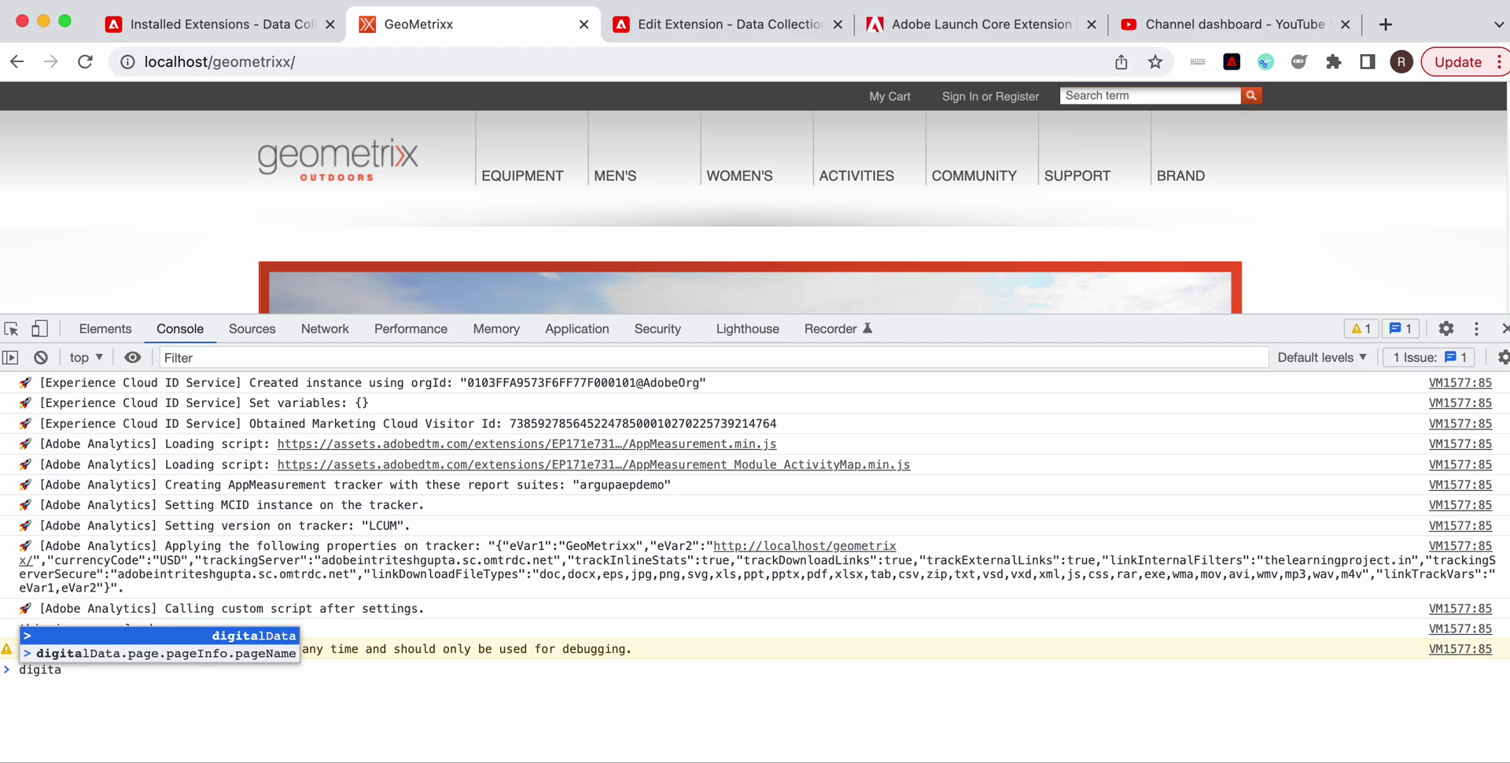
key(Tab)
key(Return)
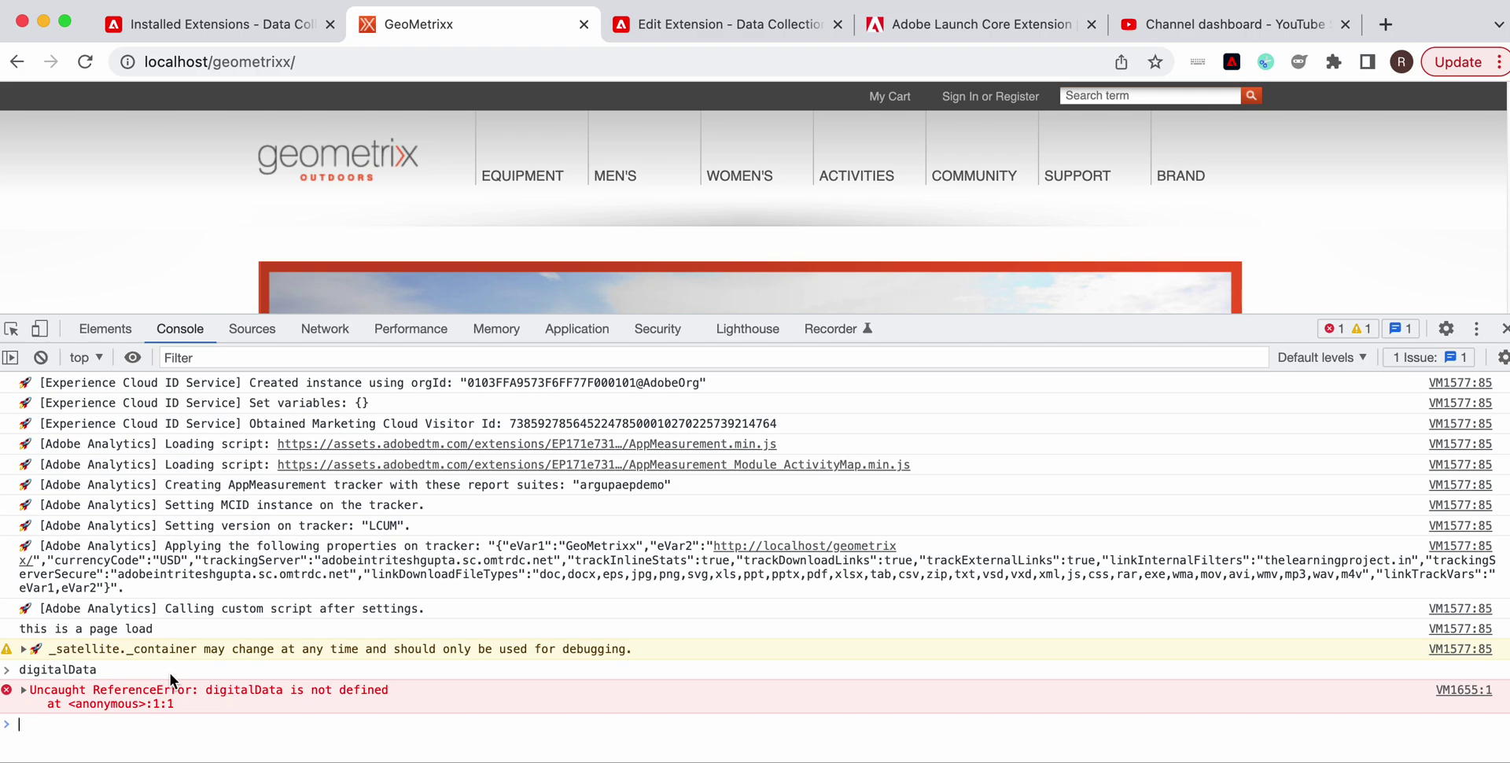
Evaluate dataLayer in the console to check whether the page has an event driven data layer
text(data)
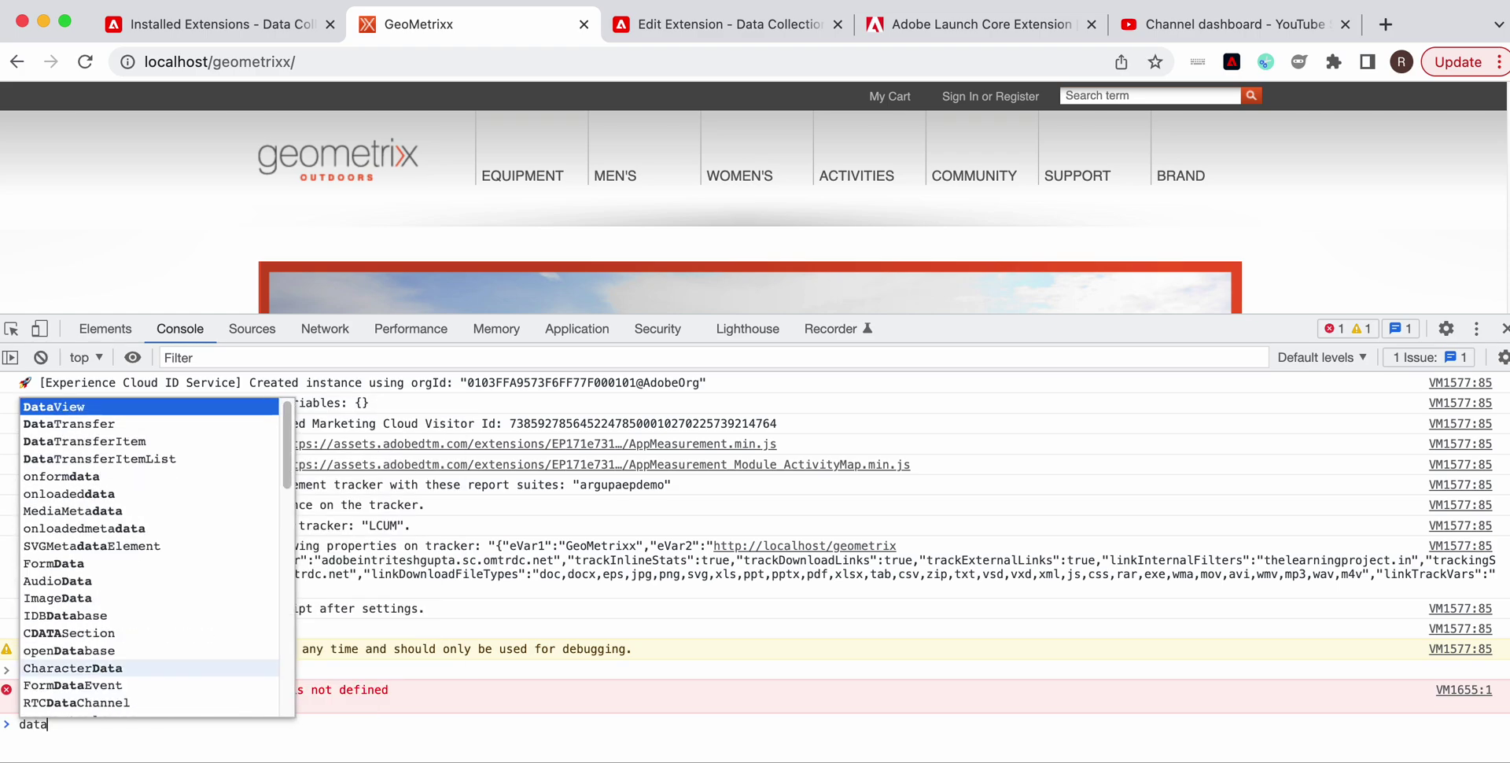
text(Layer)
key(Return)
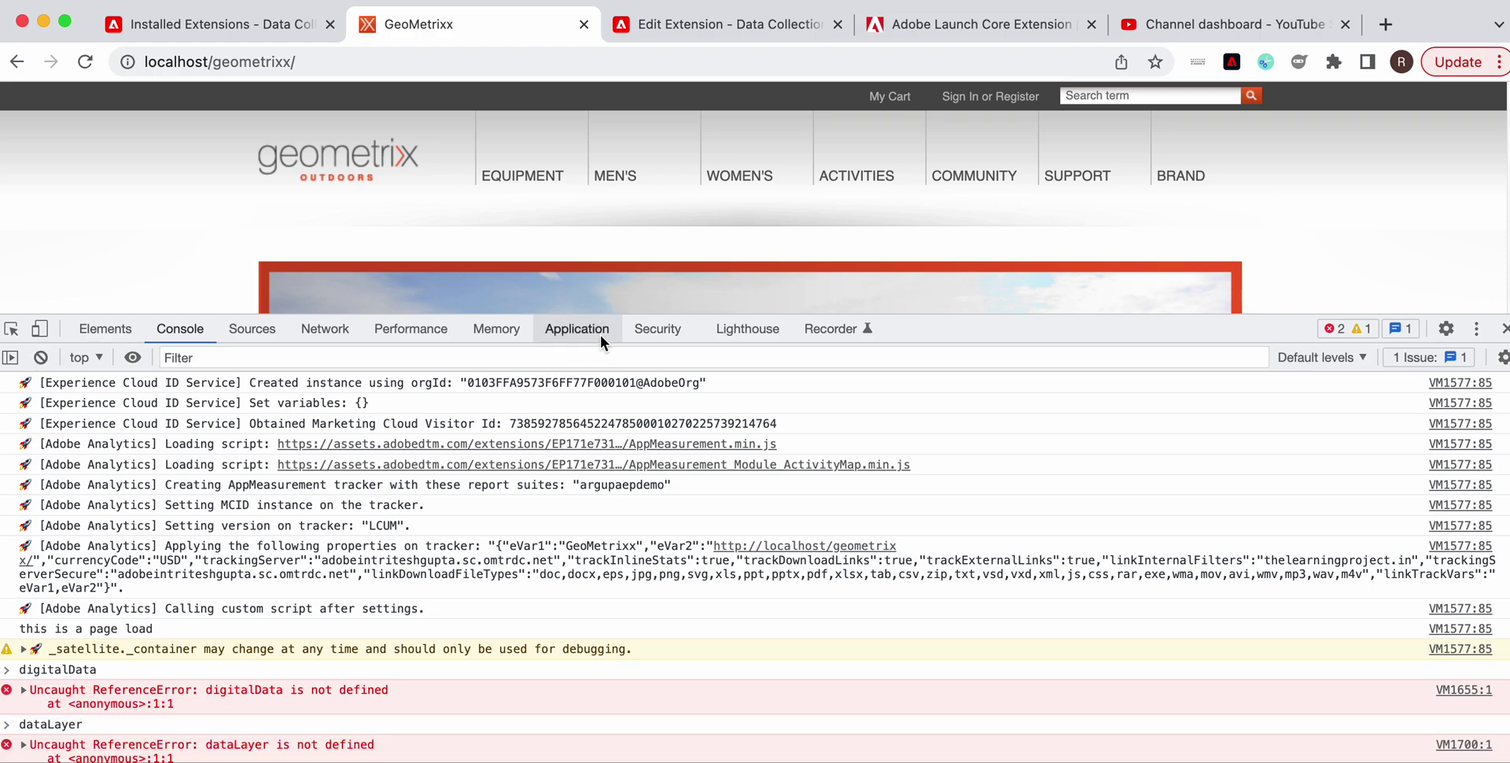
Switch to Visual Studio Code and copy the whole Page Level Data Layer block, including its first comment, from dataLayer.js
key(super+Tab)
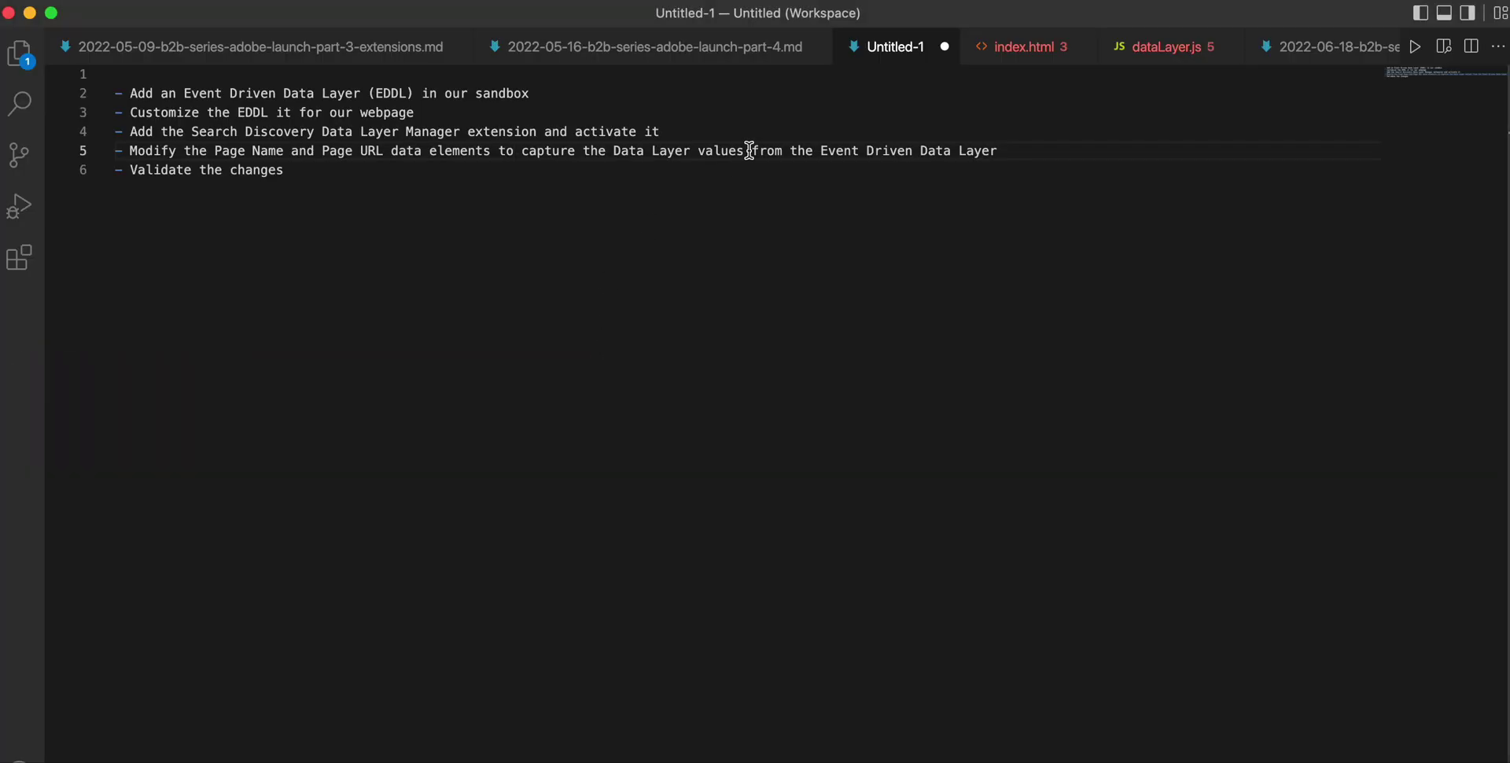
click(1171, 51)
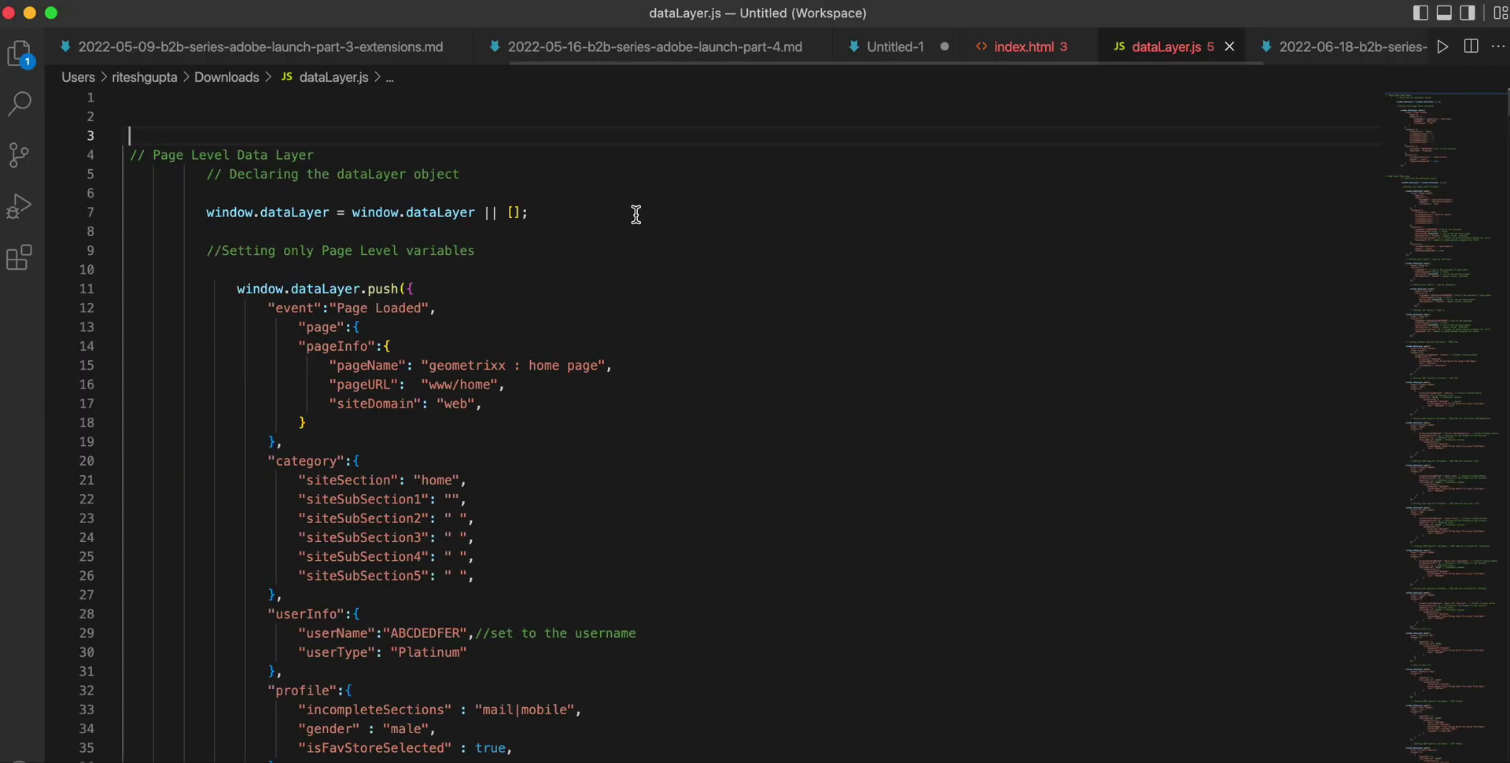
scroll(310, 713, down, 3)
click(293, 695)
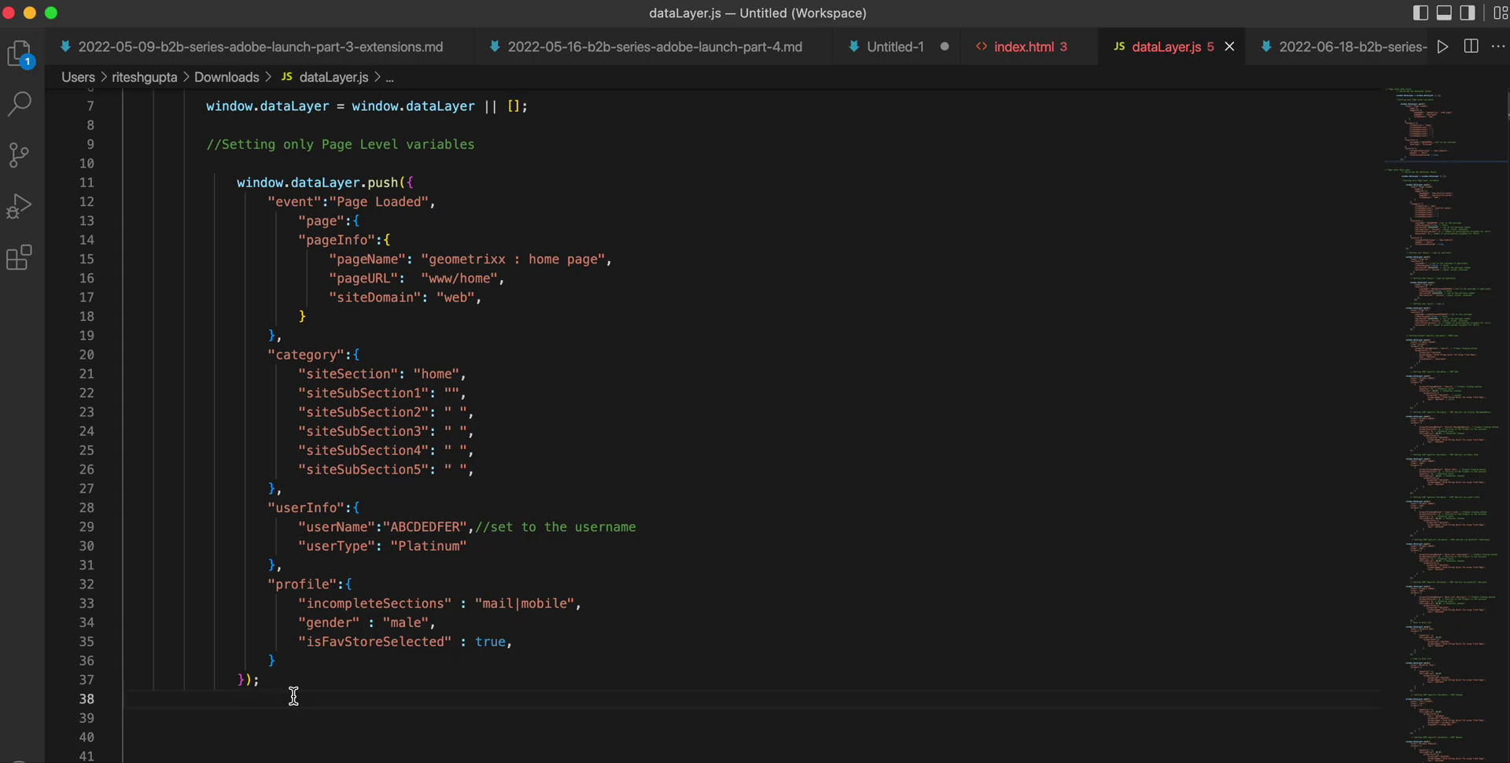
drag(294, 695, 297, 411)
scroll(298, 441, up, 3)
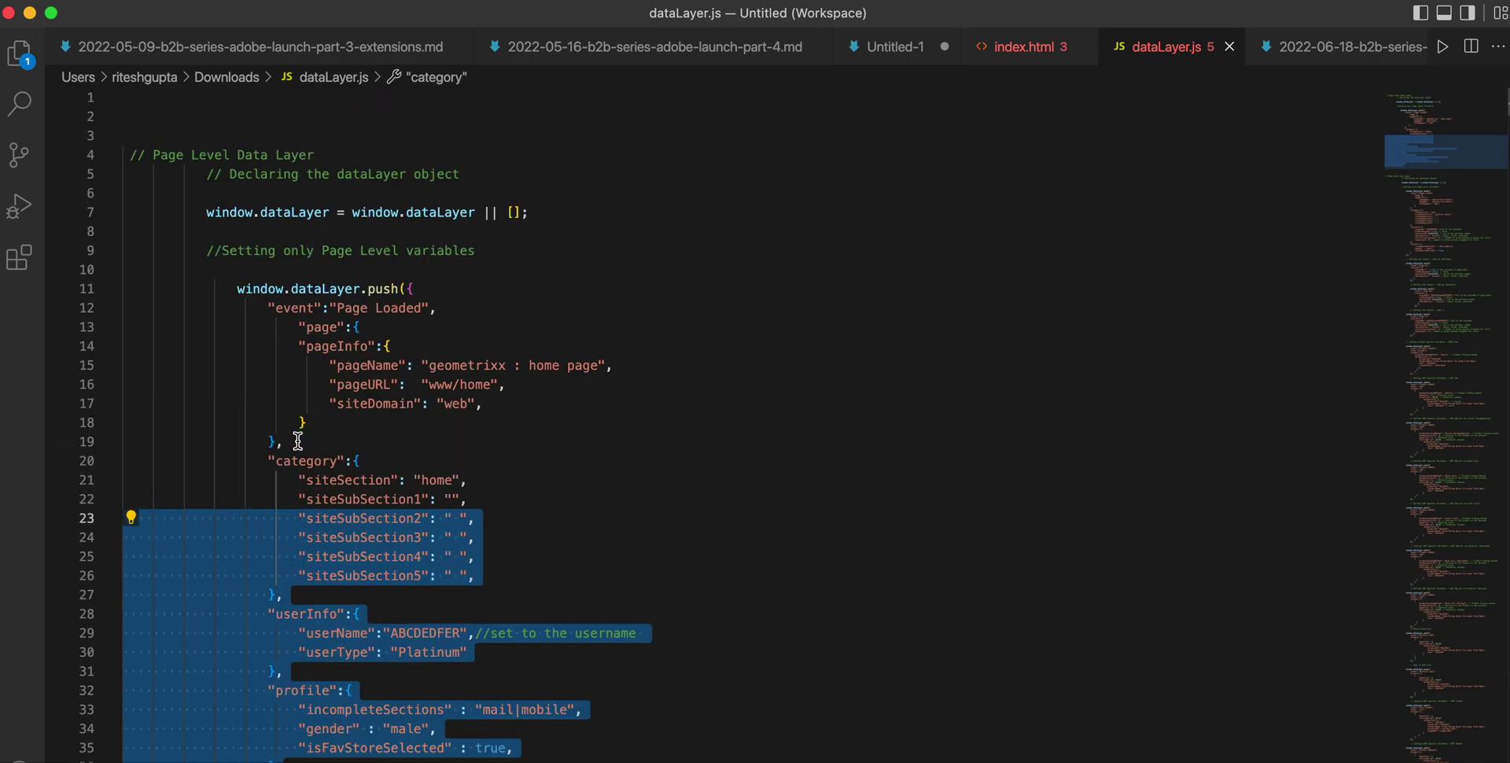
shift+click(132, 158)
key(super+c)
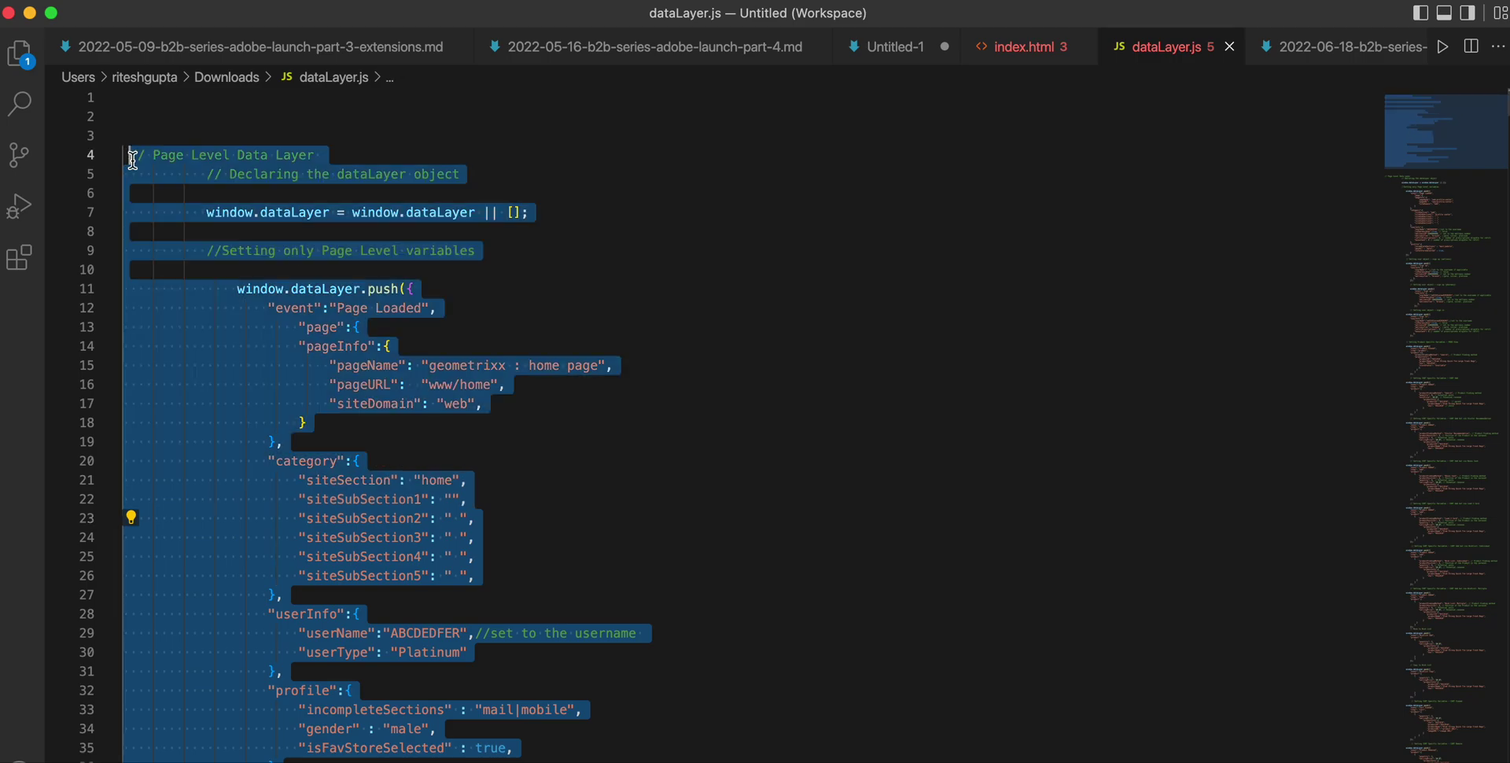
Paste the copied data layer block into index.html between the viewport meta tag and the commented-out digitalData script
click(1034, 64)
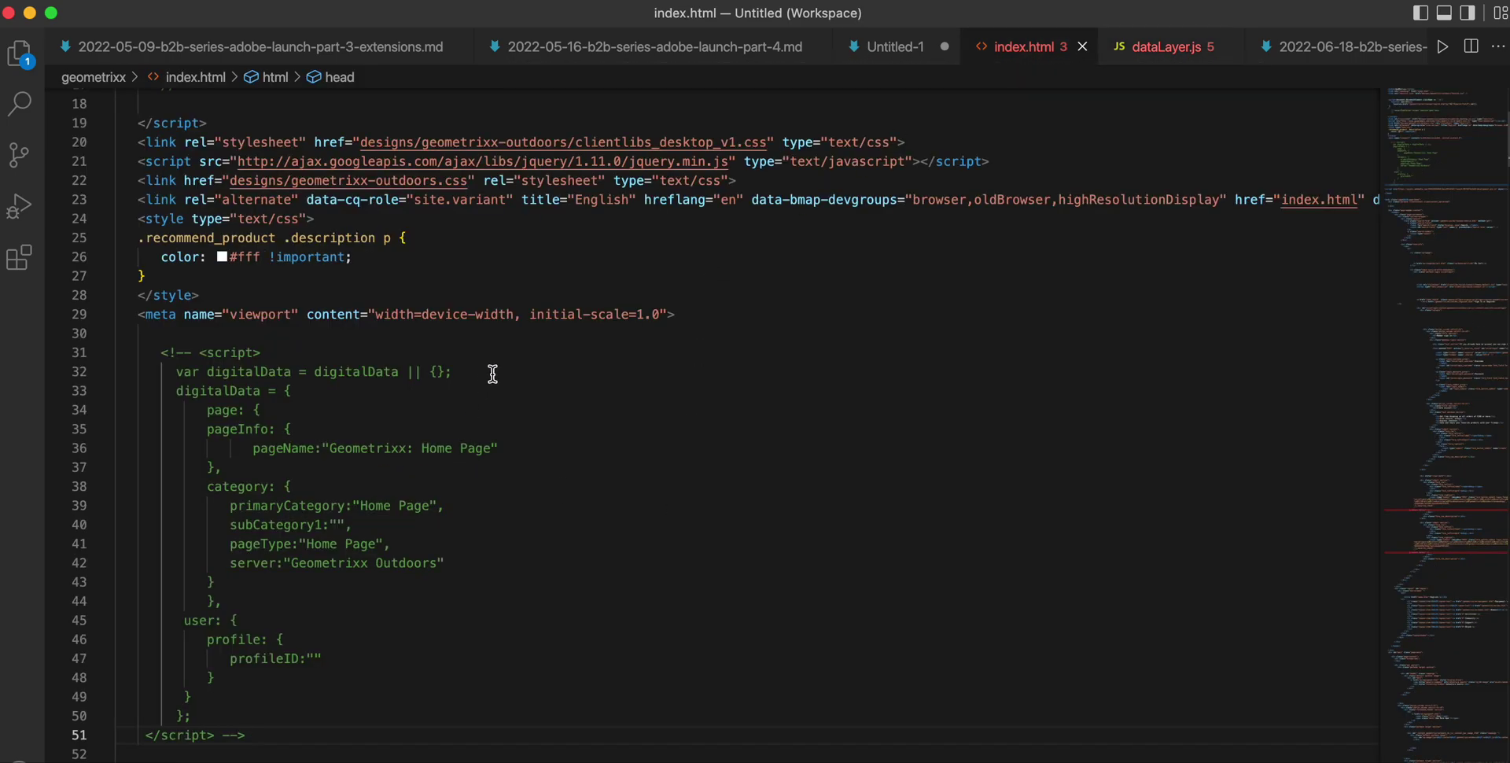
click(774, 312)
key(Return)
key(Return)
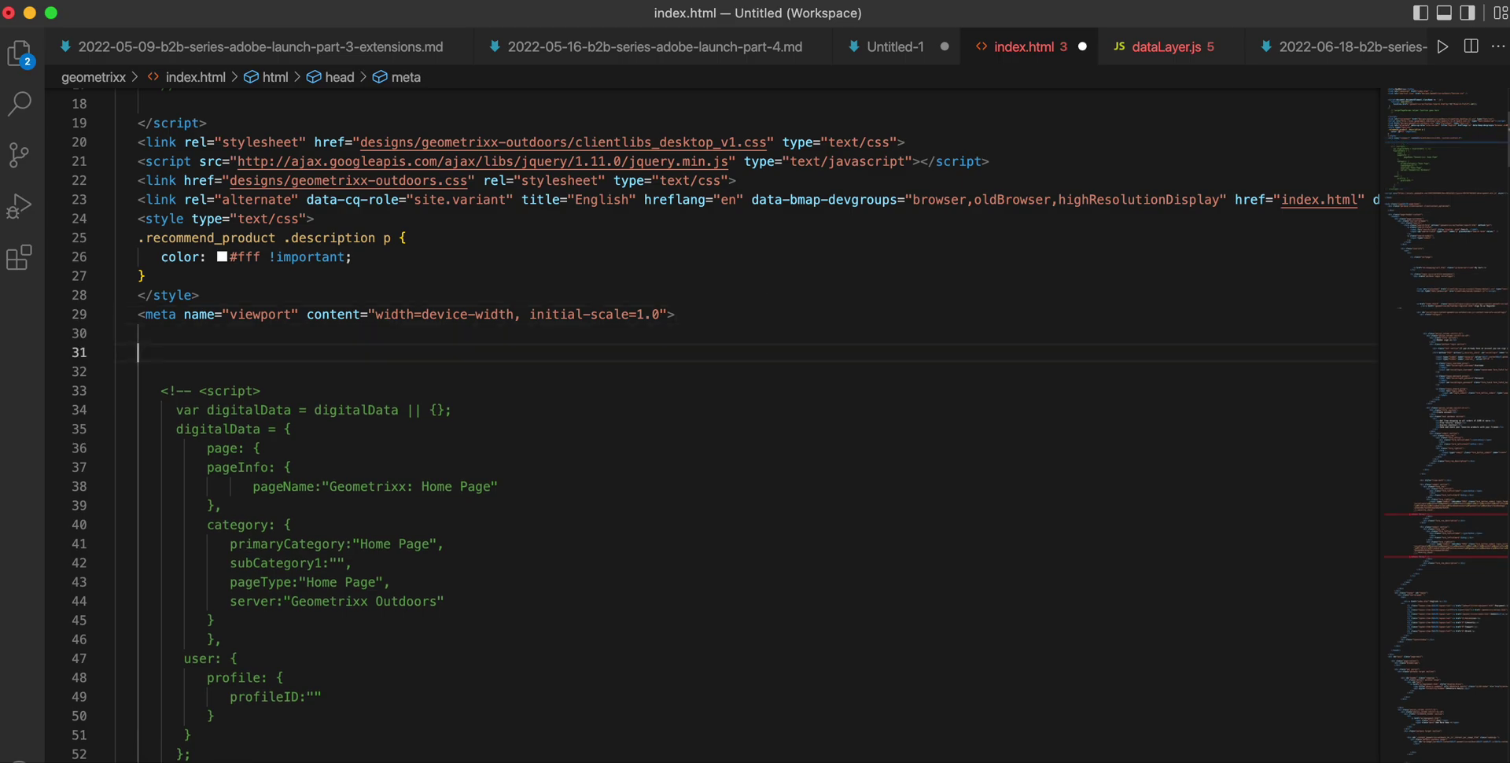
key(super+v)
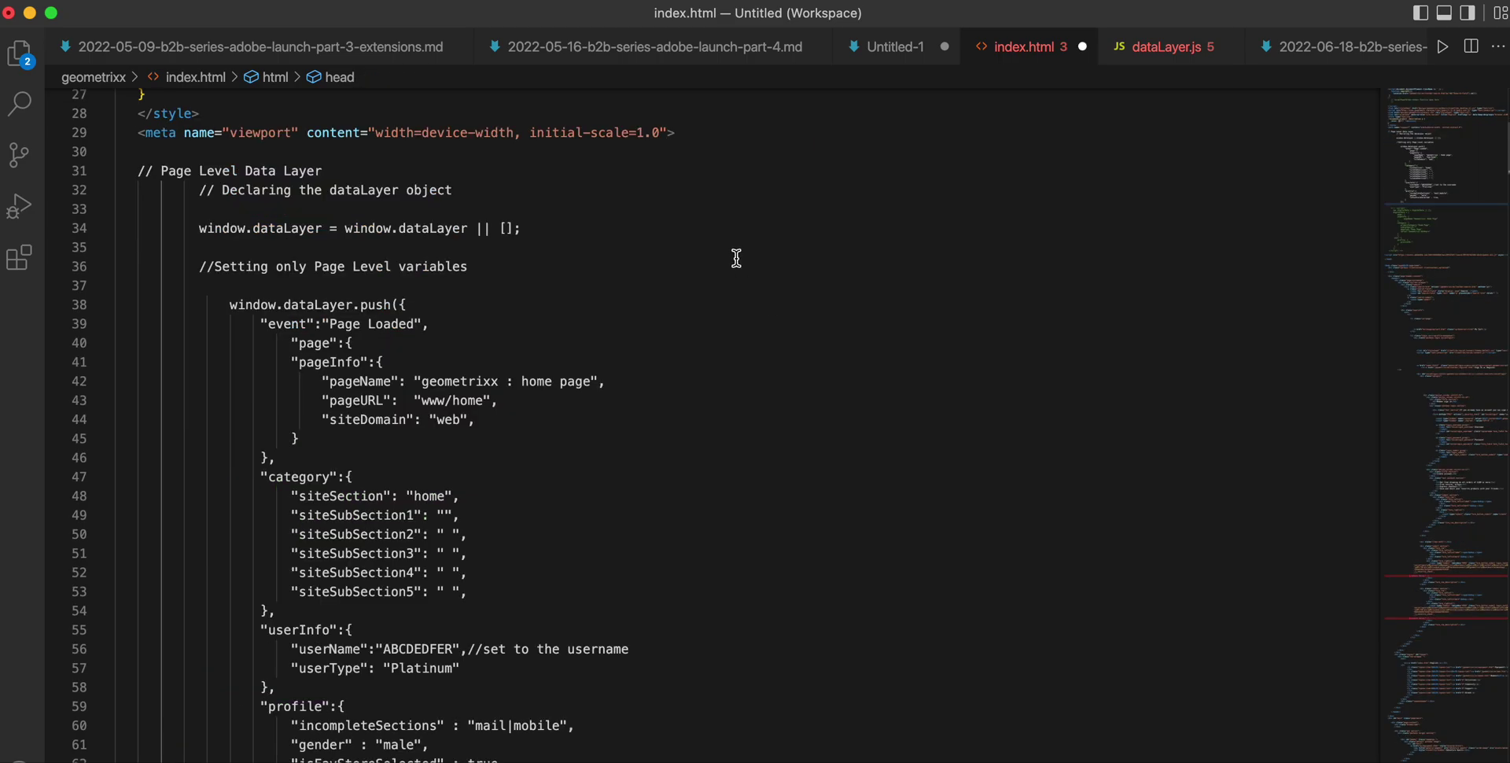
Insert a <script></script> tag pair on a new line directly above the pasted "Page Level Data Layer" comment
scroll(736, 257, up, 2)
click(715, 238)
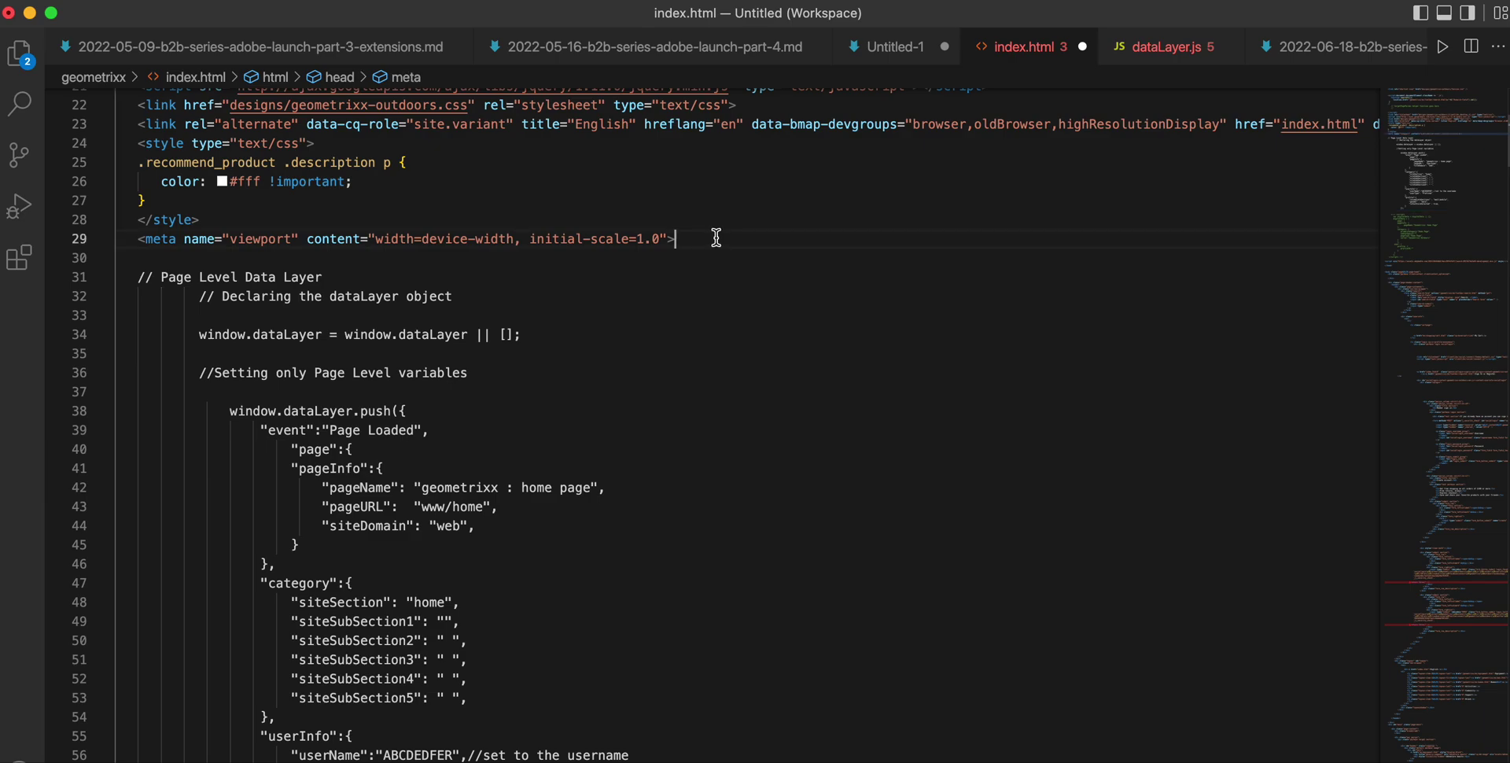
key(Down)
key(Return)
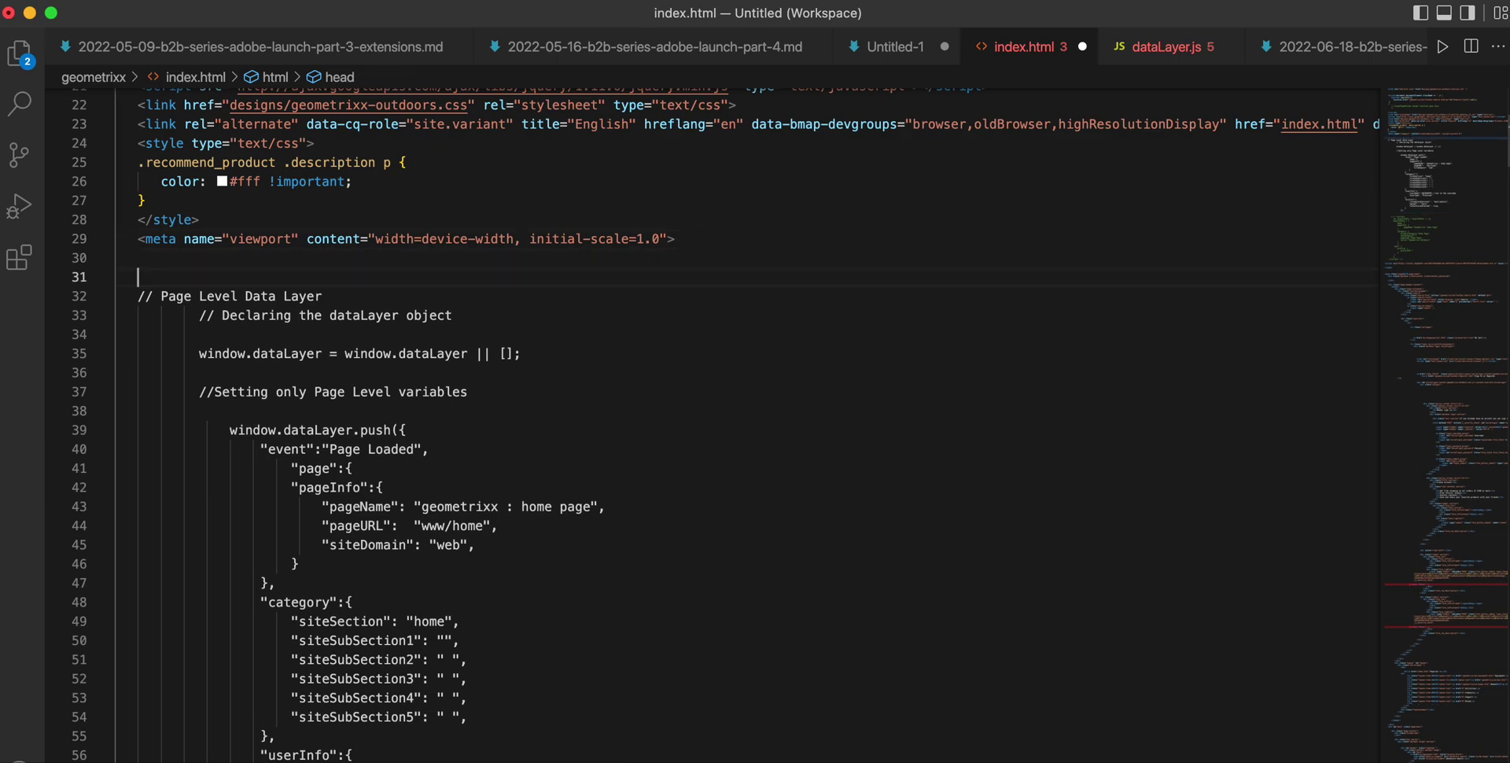
text(<scr)
key(BackSpace)
key(BackSpace)
key(BackSpace)
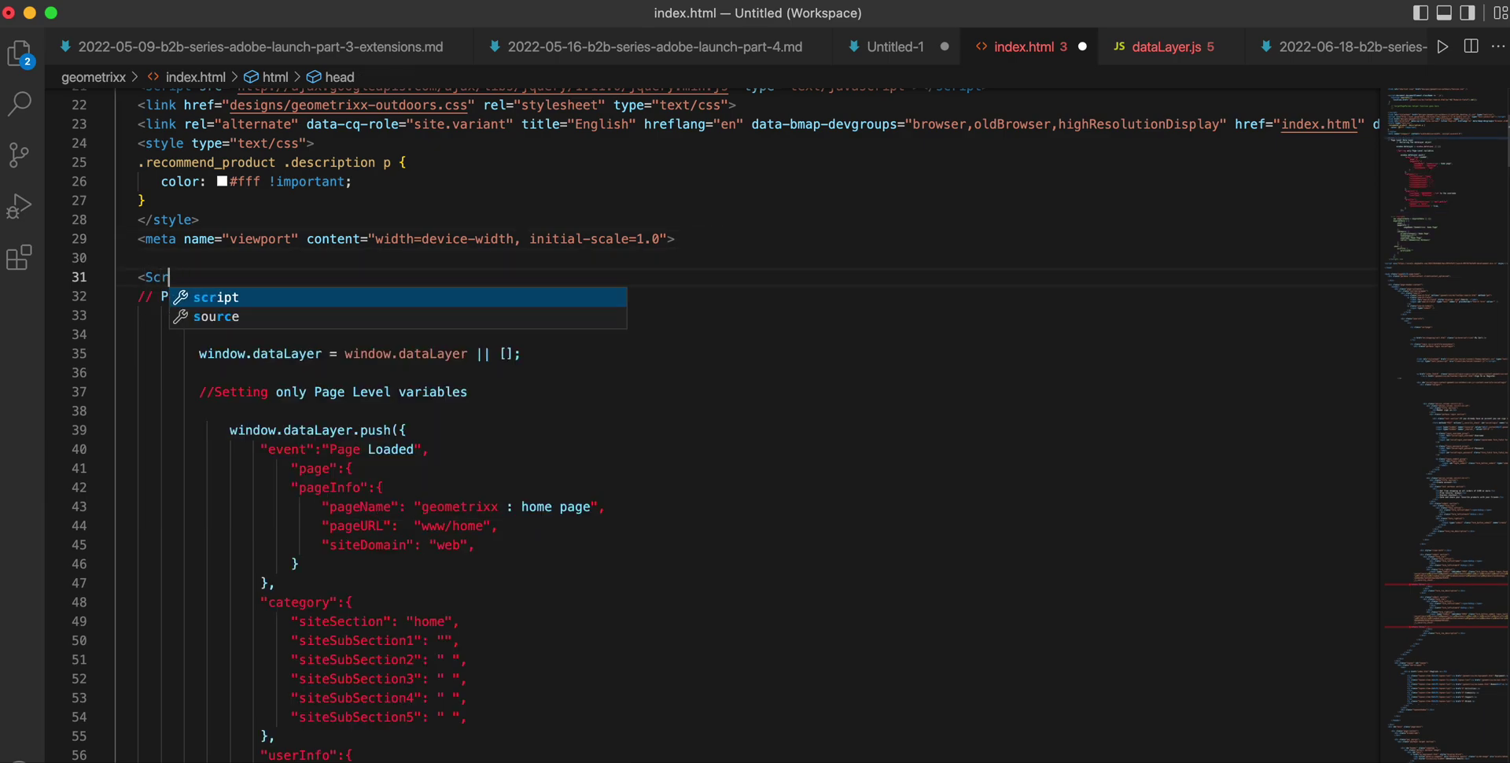
text(script></script>)
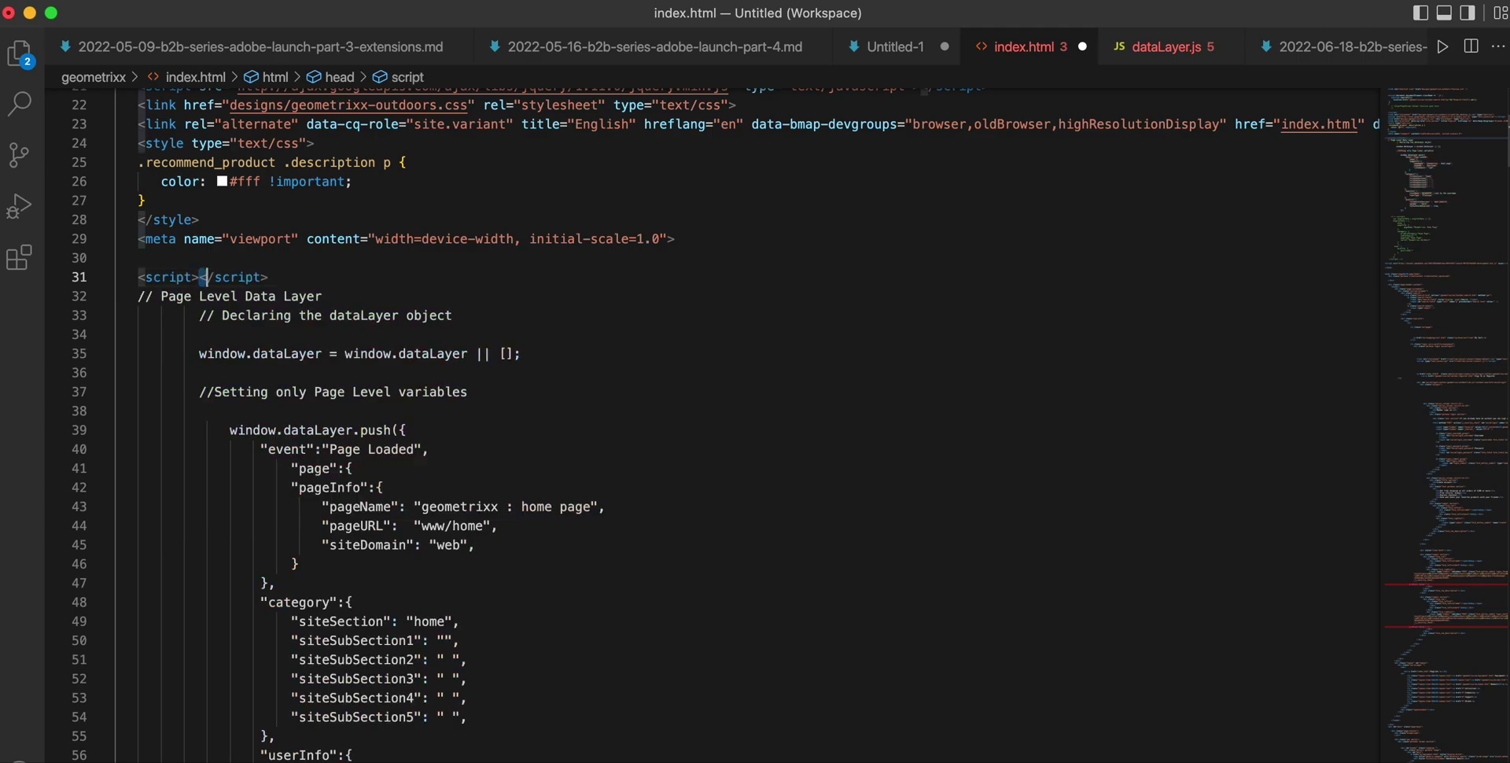
Move the closing </script> tag to the line directly below the end of the pasted dataLayer push
key(shift+End)
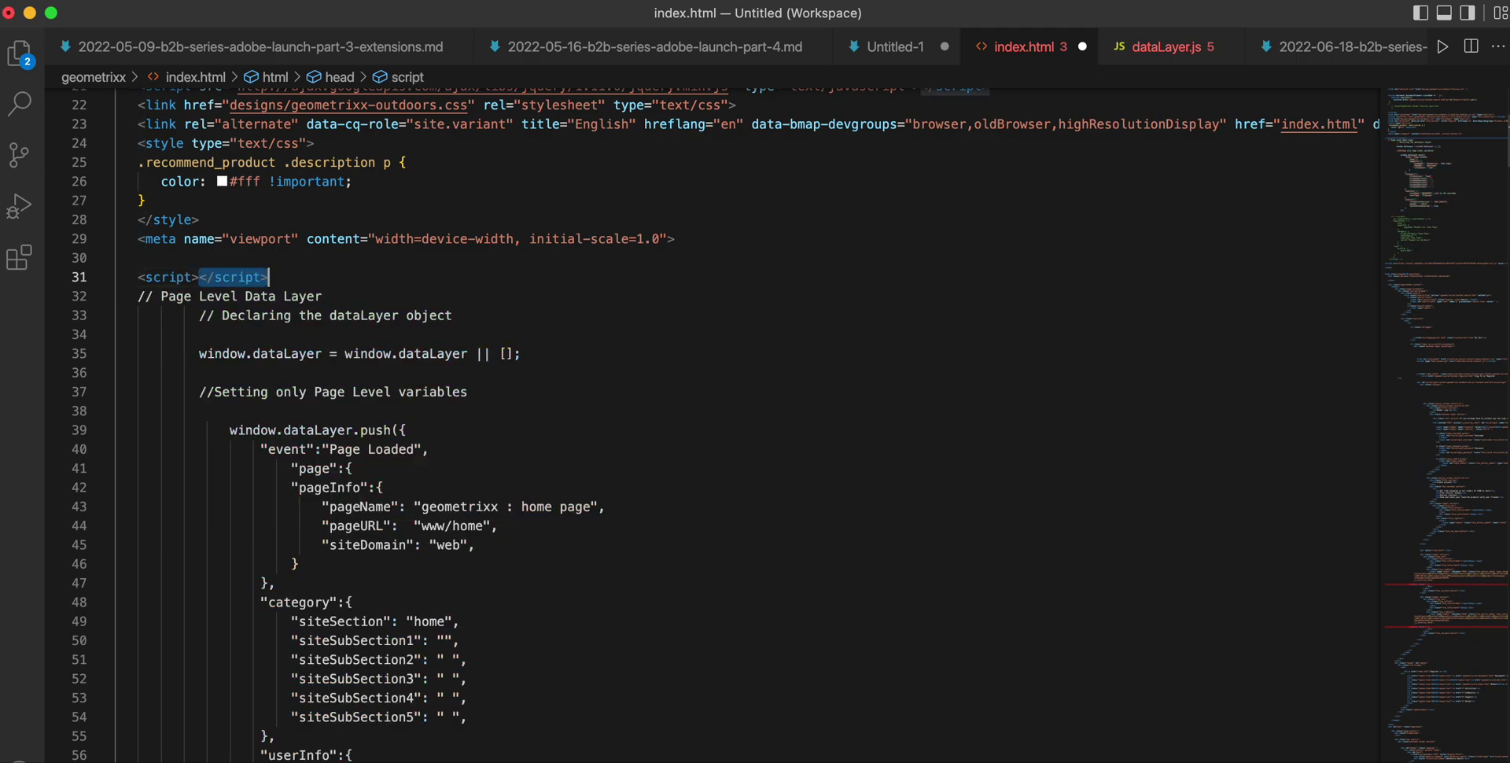
key(super+x)
scroll(660, 441, down, 9)
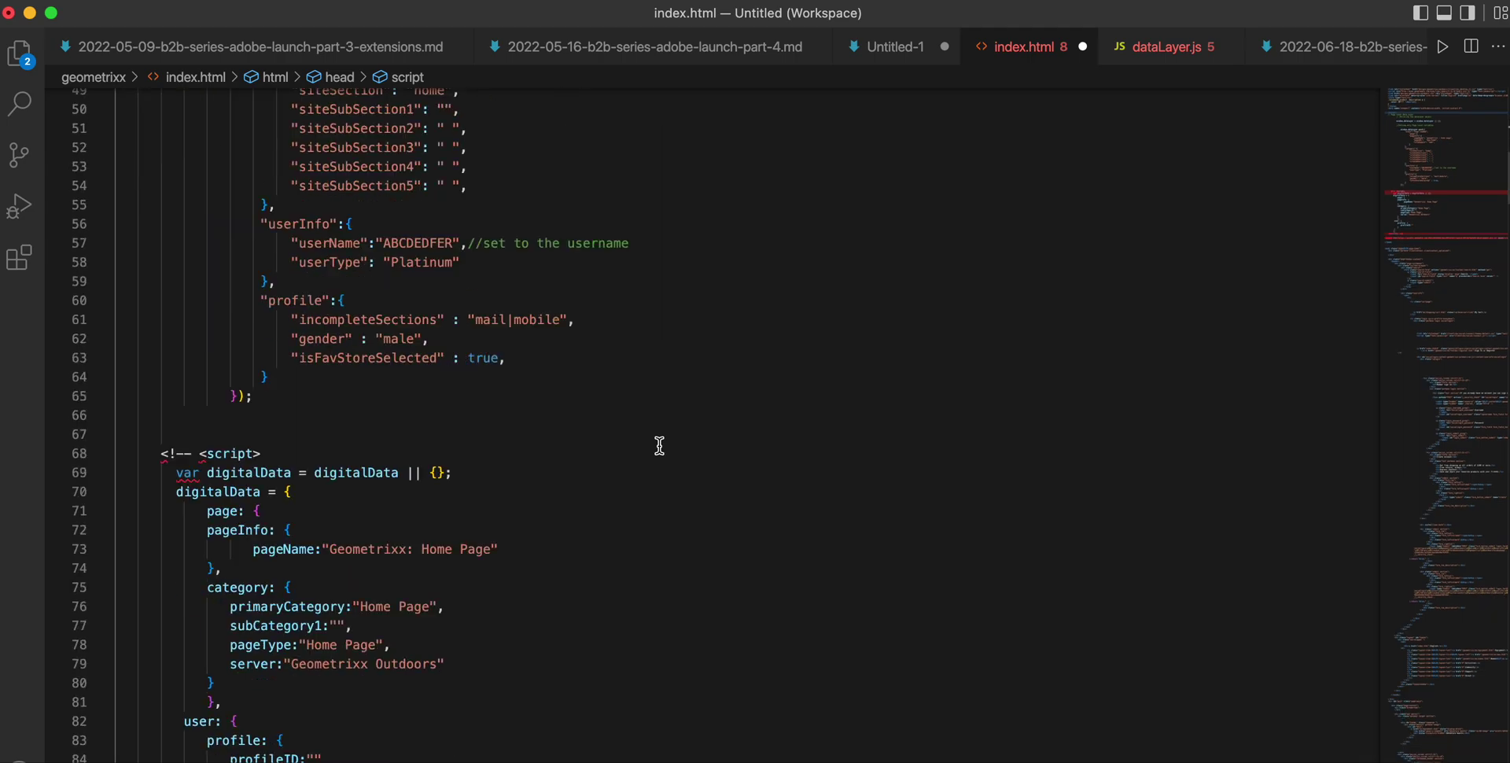
click(362, 410)
key(super+v)
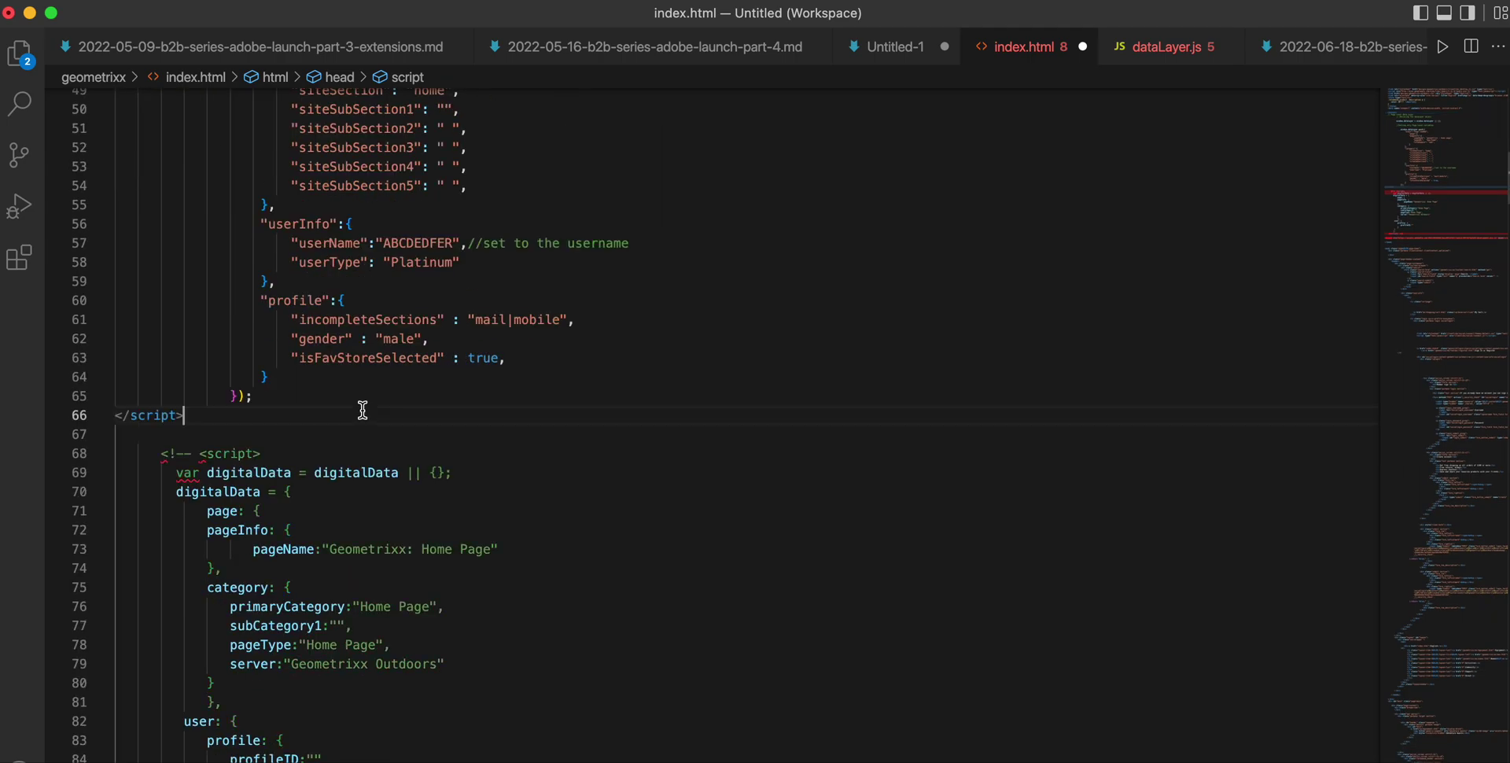
Save index.html and highlight the "event":"Page Loaded" line in the dataLayer push
key(super+s)
scroll(362, 410, up, 7)
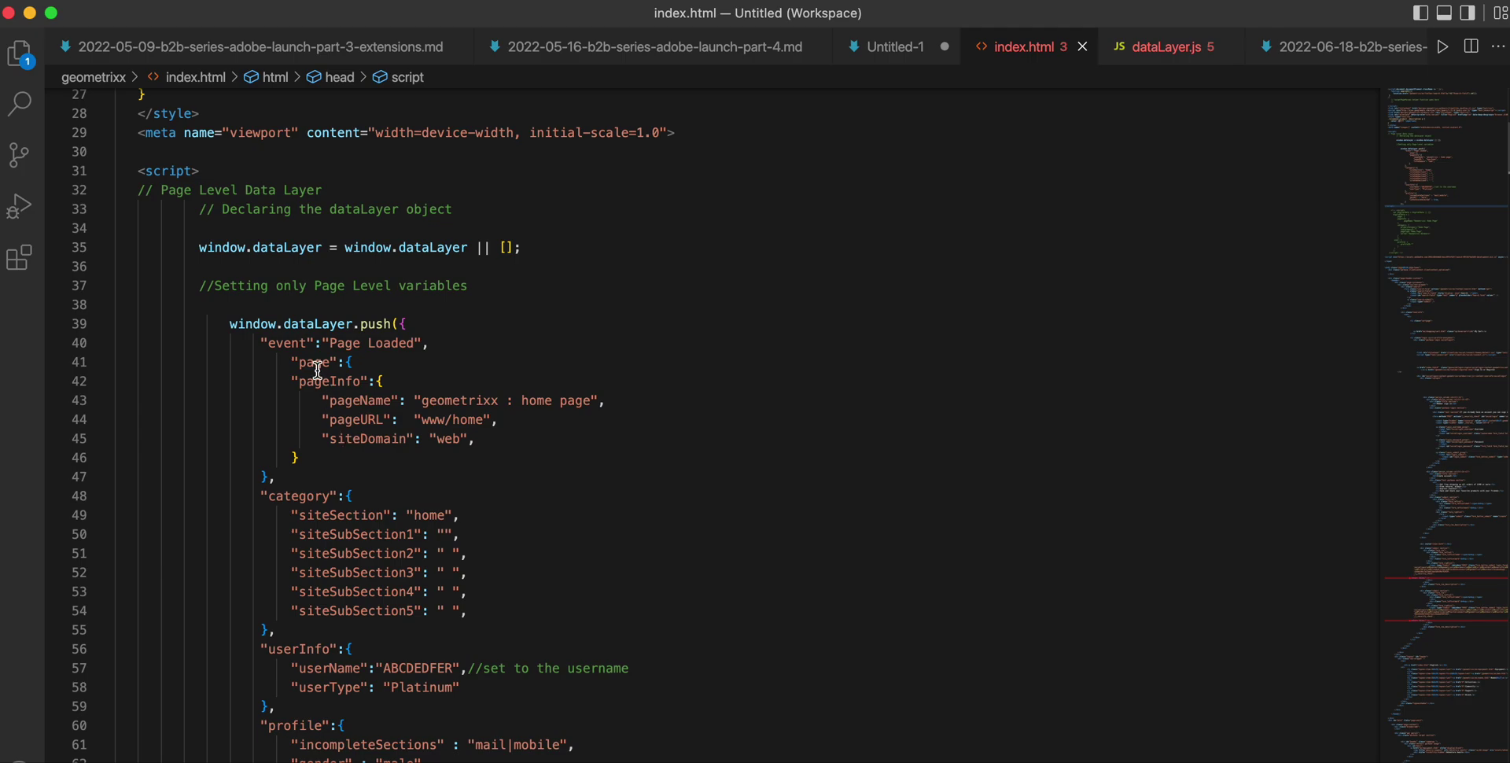
drag(261, 342, 458, 349)
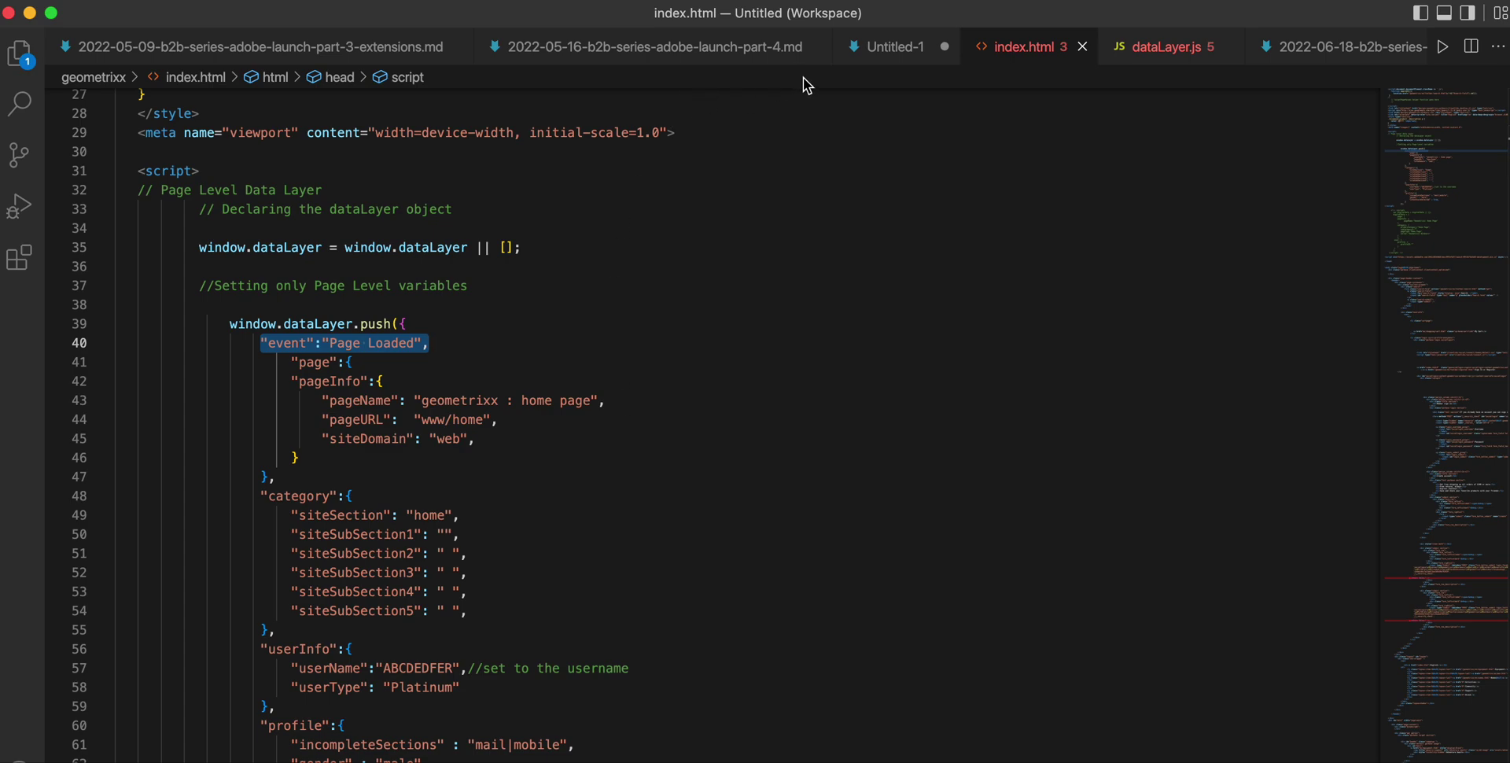
Switch to Chrome, clear the GeoMetrixx page's console and reload the page
key(super+Tab)
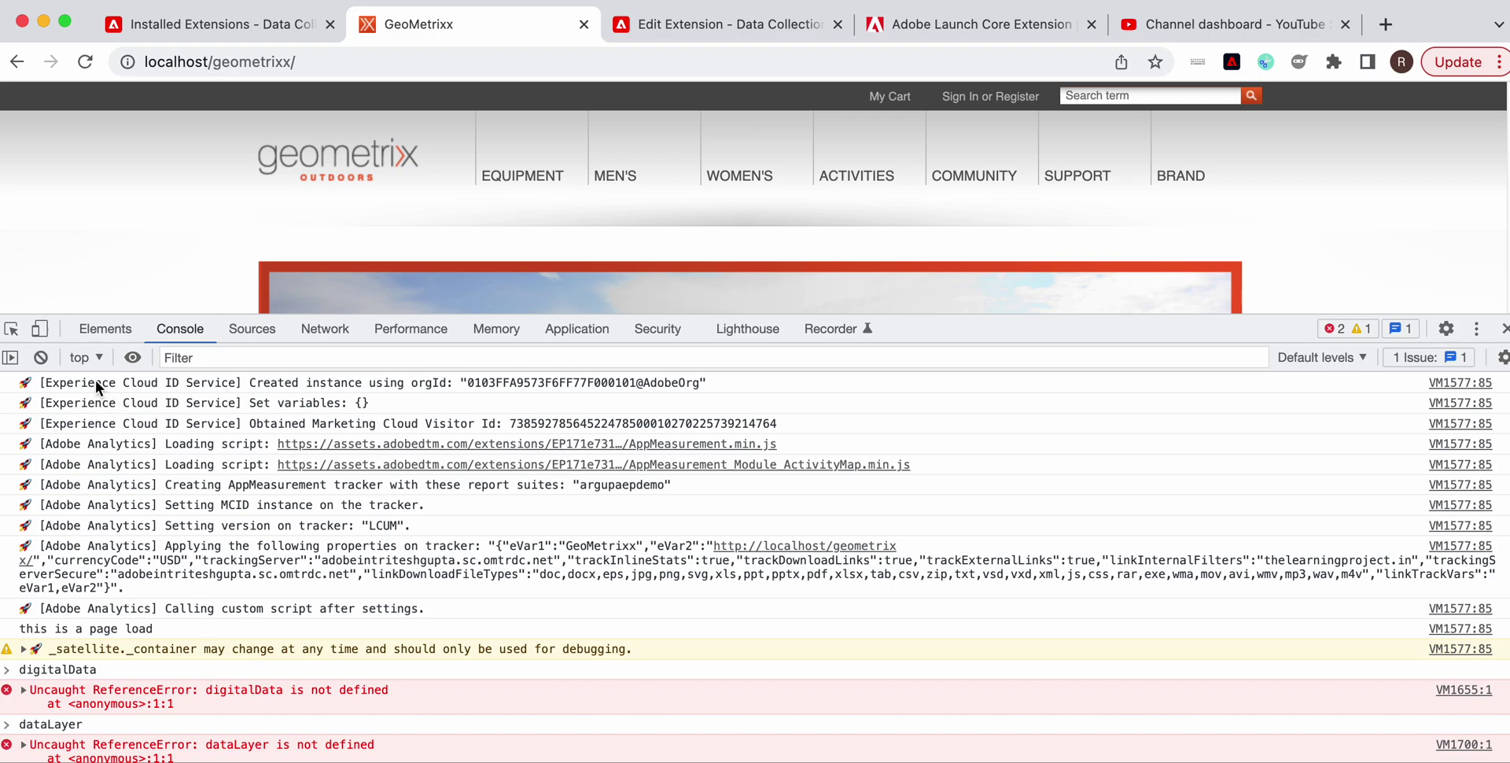
click(40, 357)
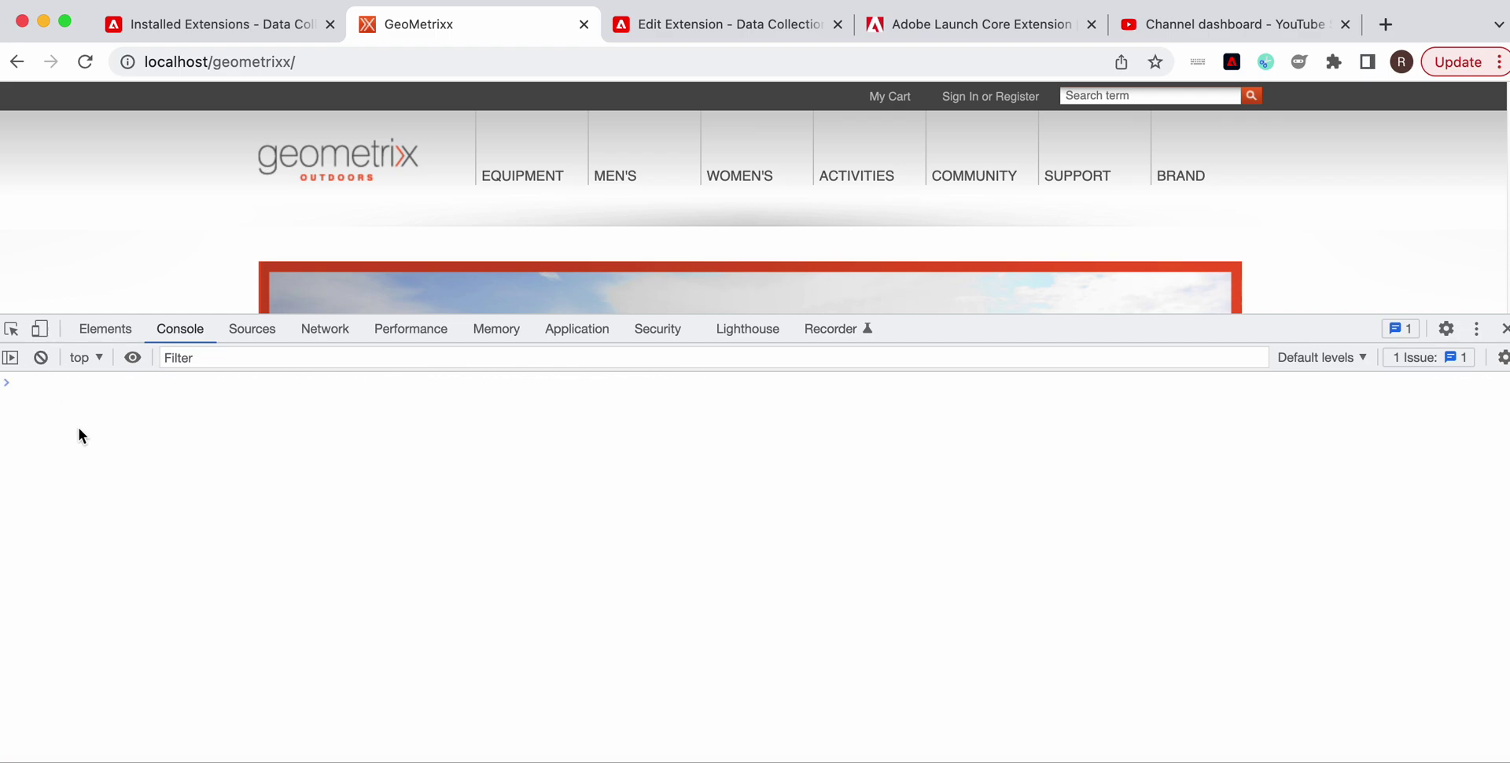
text(d)
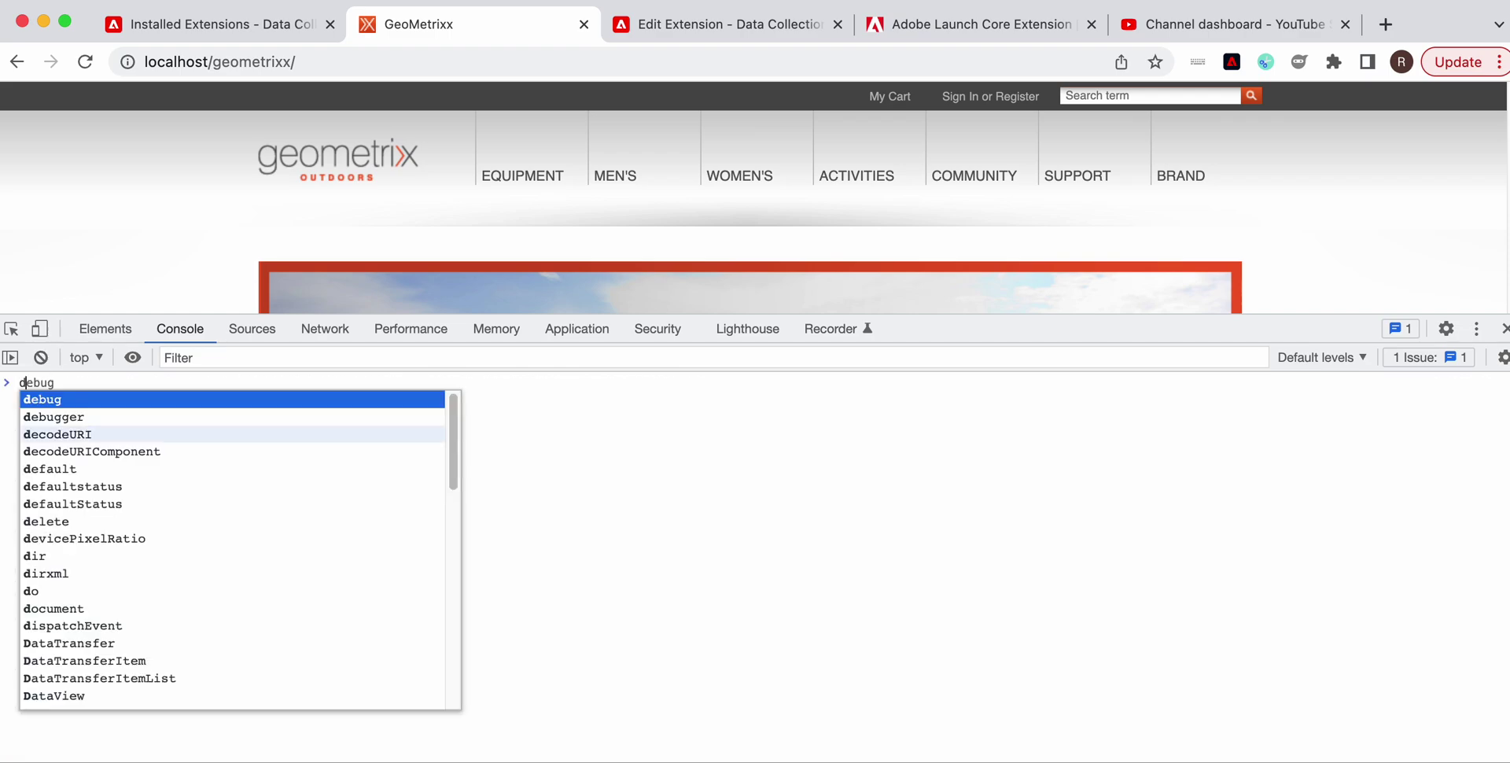
text(ata)
key(Escape)
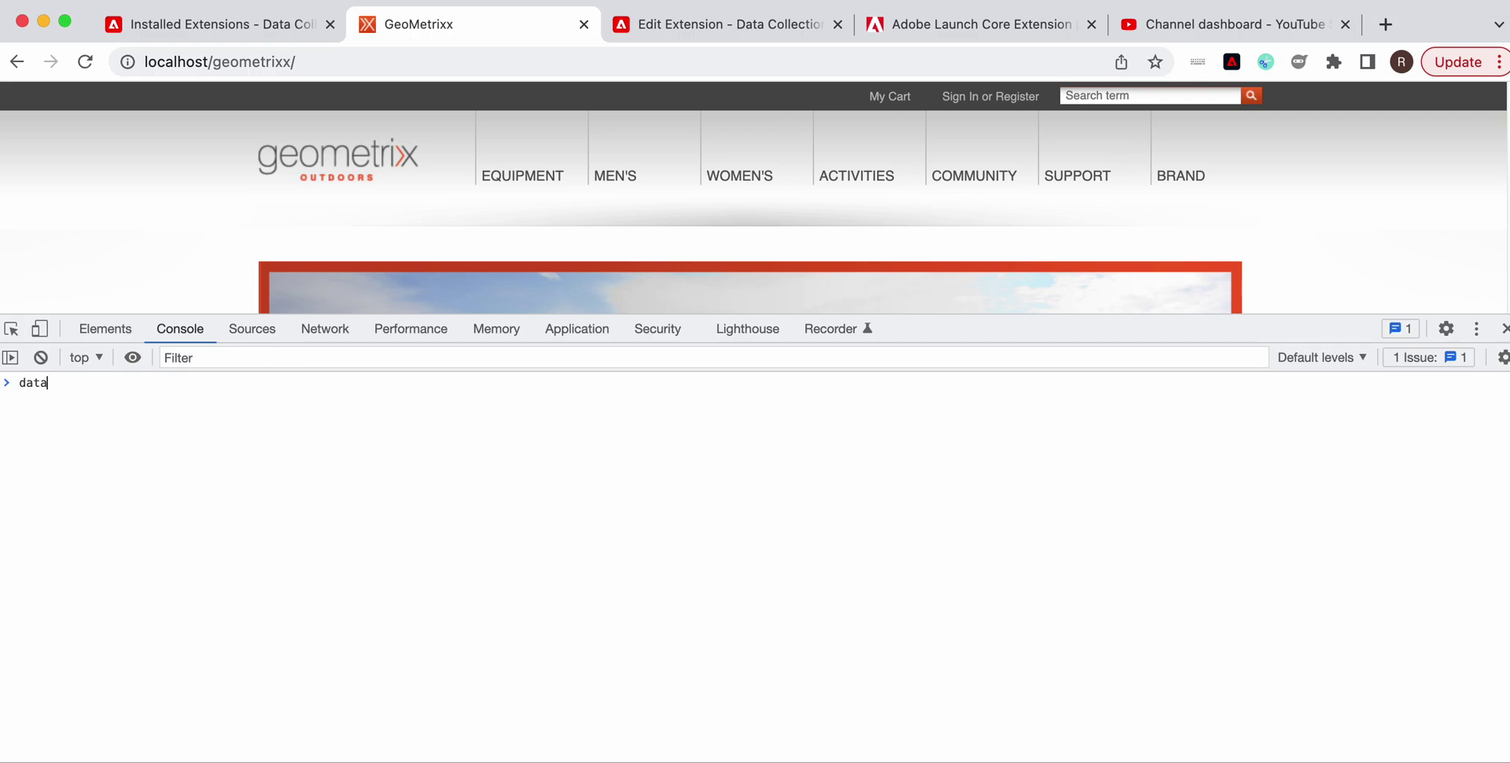
click(84, 62)
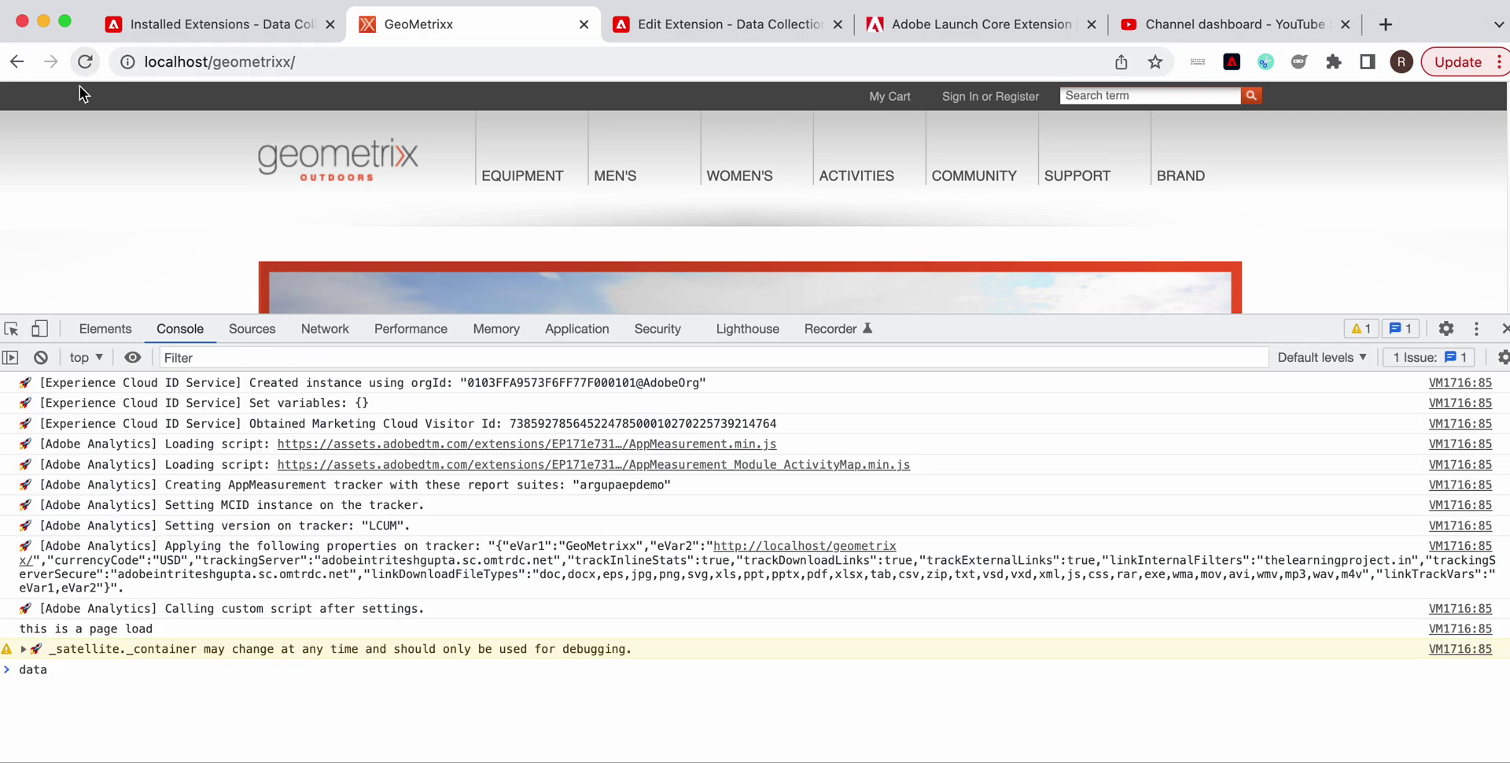
Clear the reloaded page's console messages and evaluate dataLayer
click(41, 357)
key(BackSpace)
key(BackSpace)
key(BackSpace)
key(BackSpace)
text(dataLayer)
key(Return)
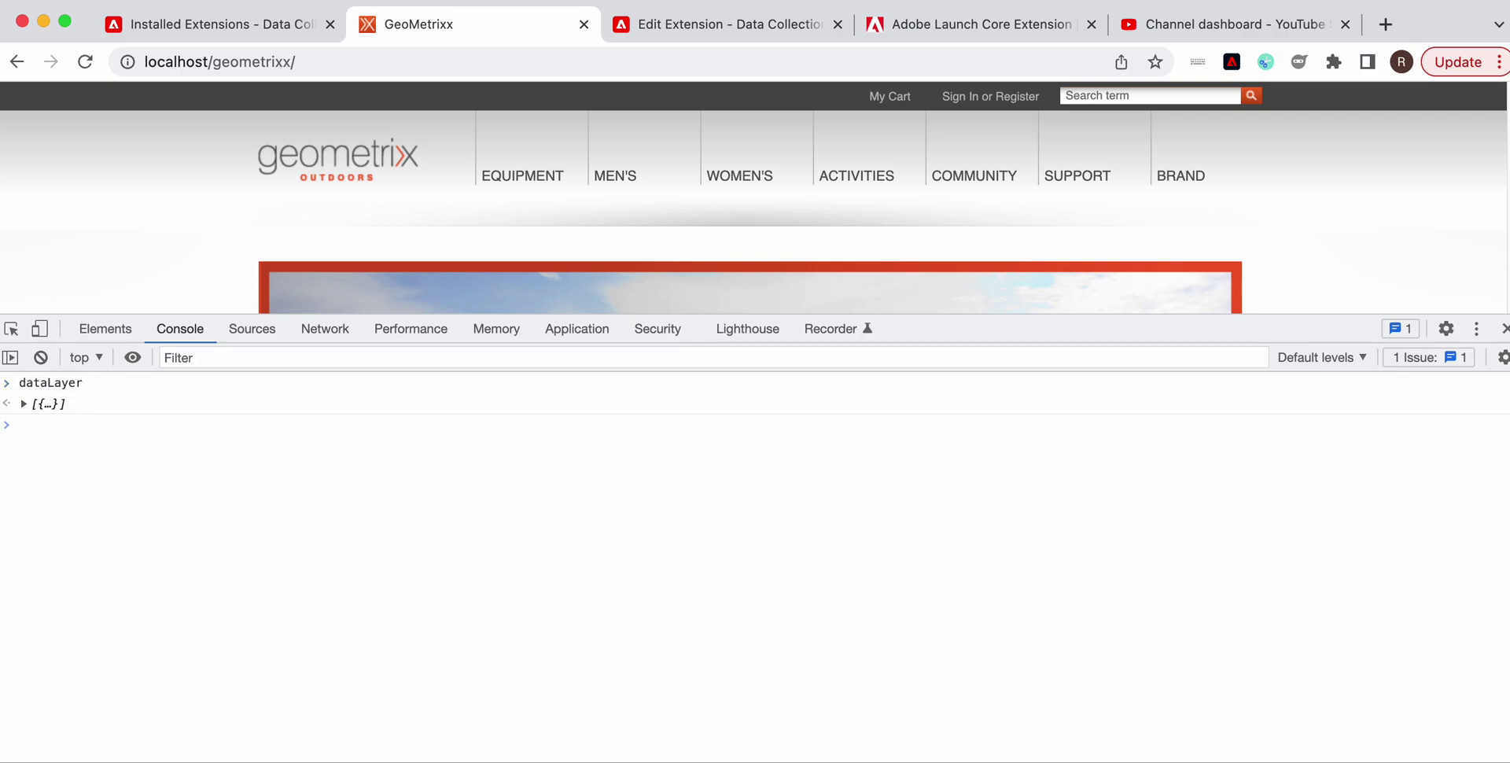
Expand the first entry of the dataLayer array, including its category, page and pageInfo objects, to inspect their values
click(24, 403)
click(36, 420)
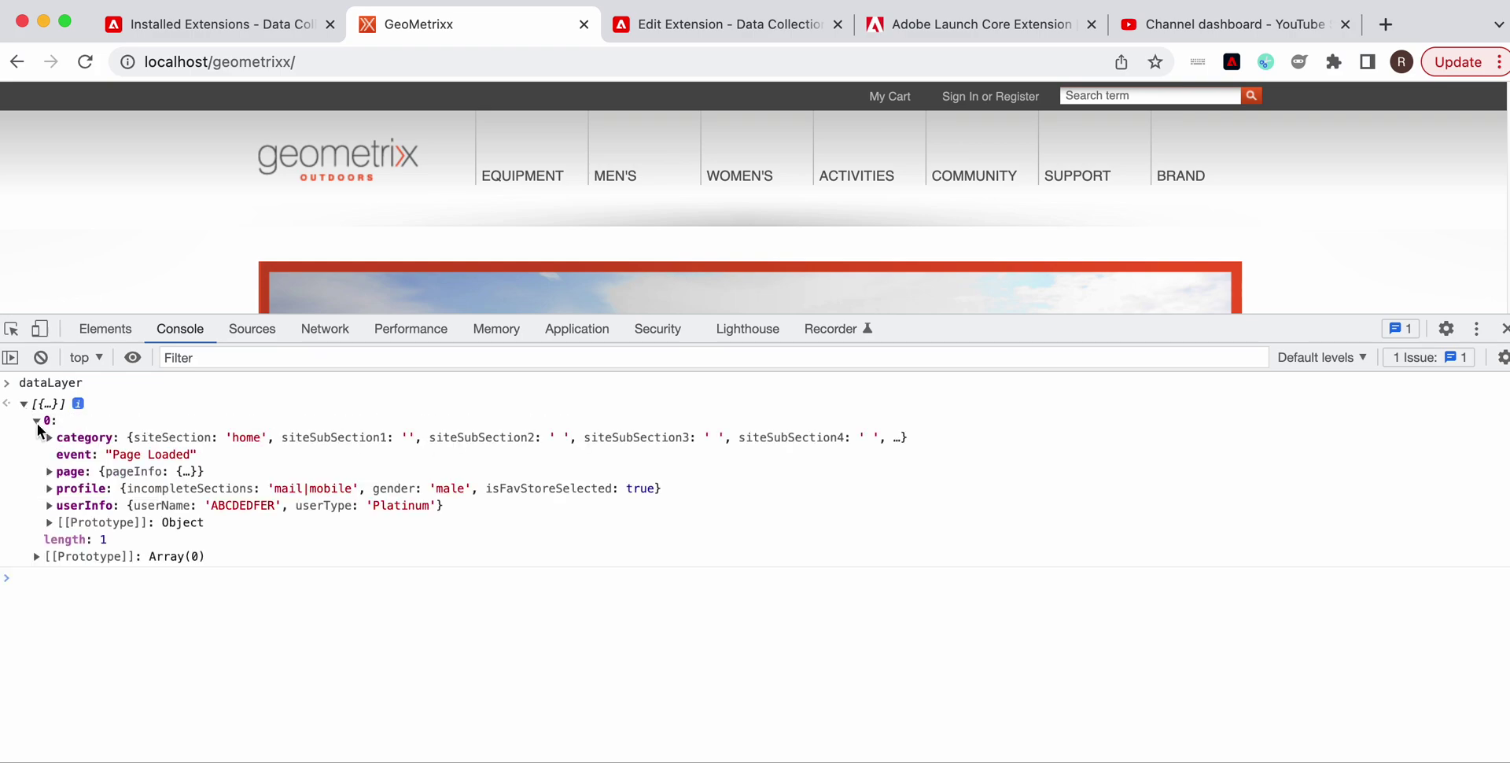
click(48, 439)
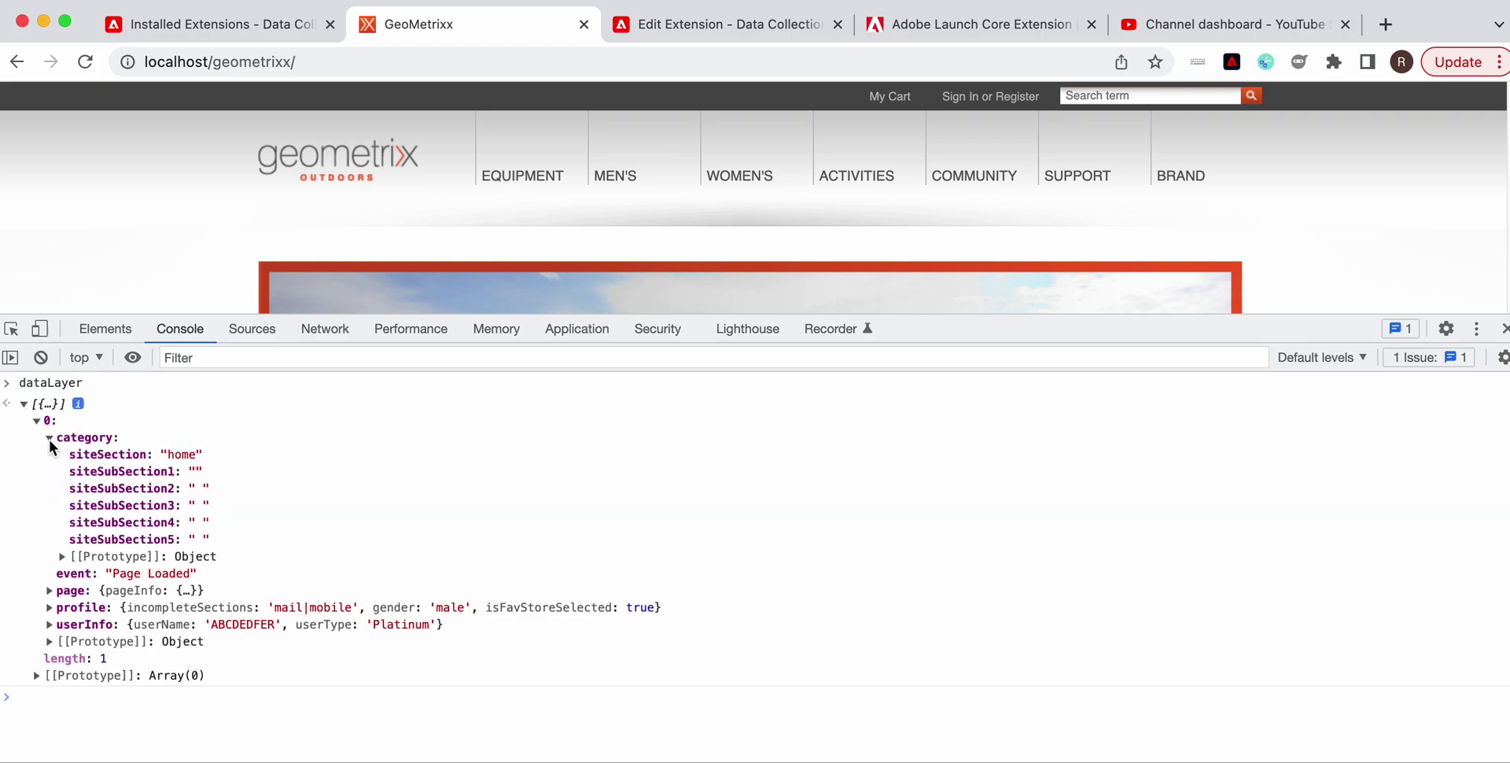
click(49, 589)
click(60, 608)
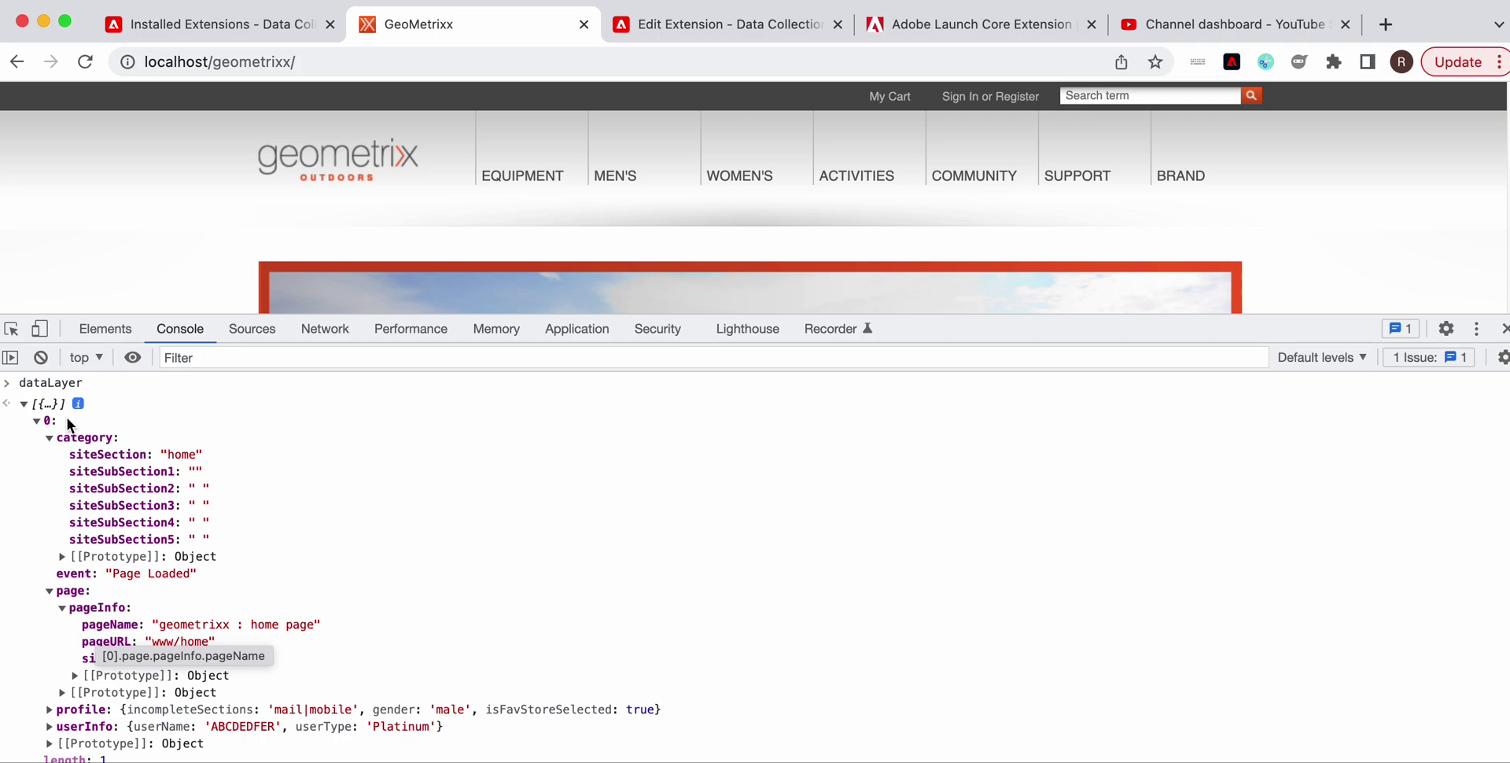
Open the extension catalog of the Back to Basics : Learning Project property in Data Collection and search for "Data Layer Manager"
click(206, 23)
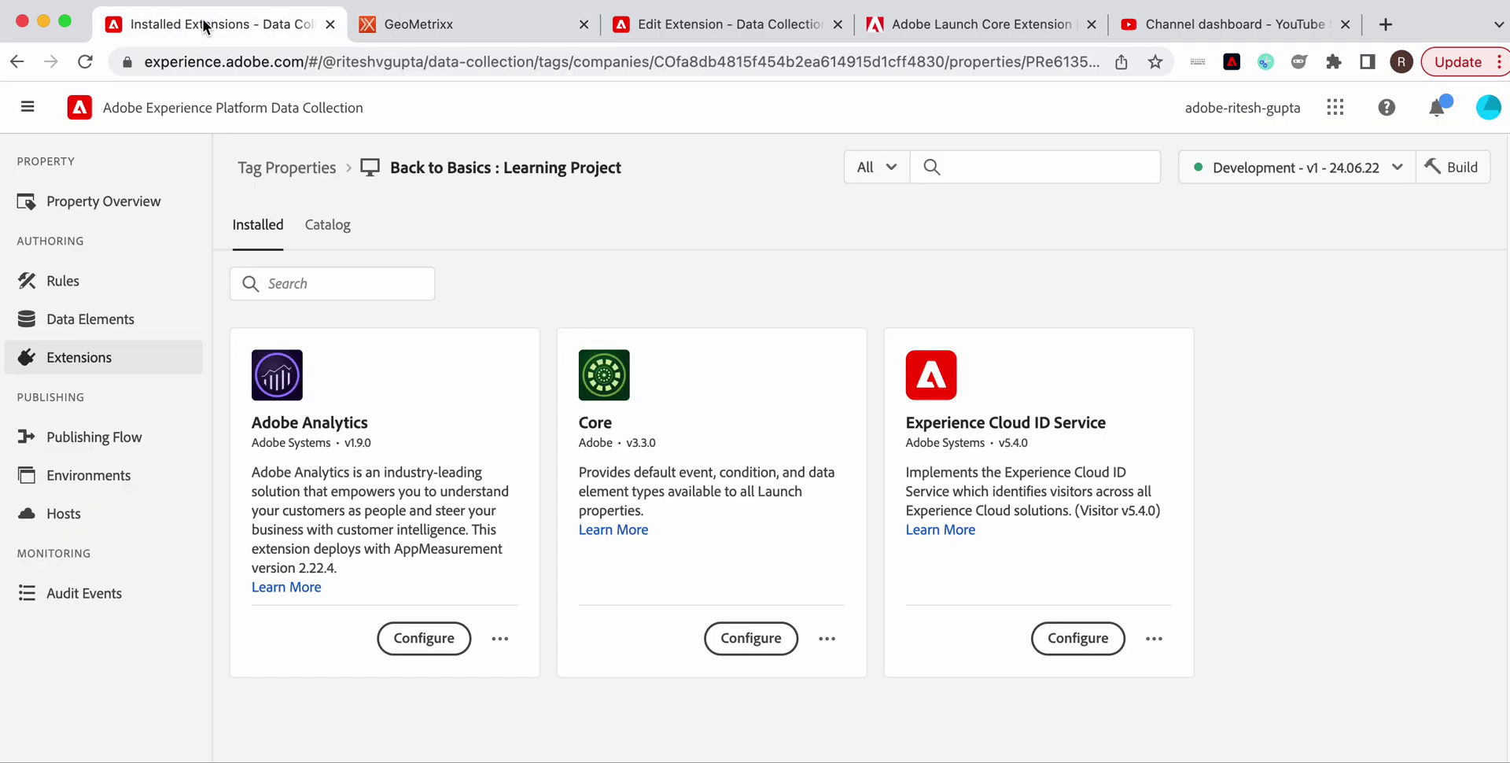
click(316, 239)
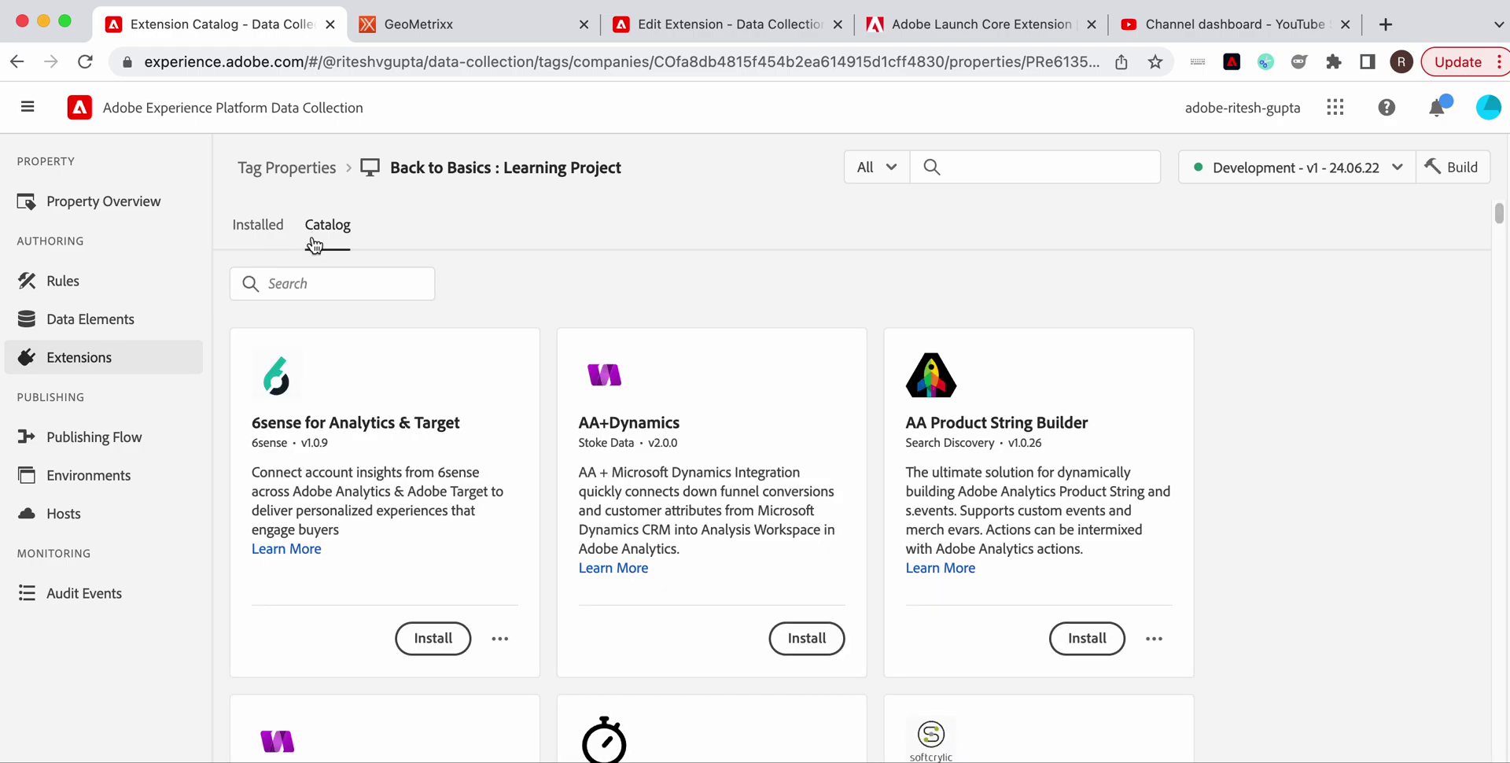
click(313, 289)
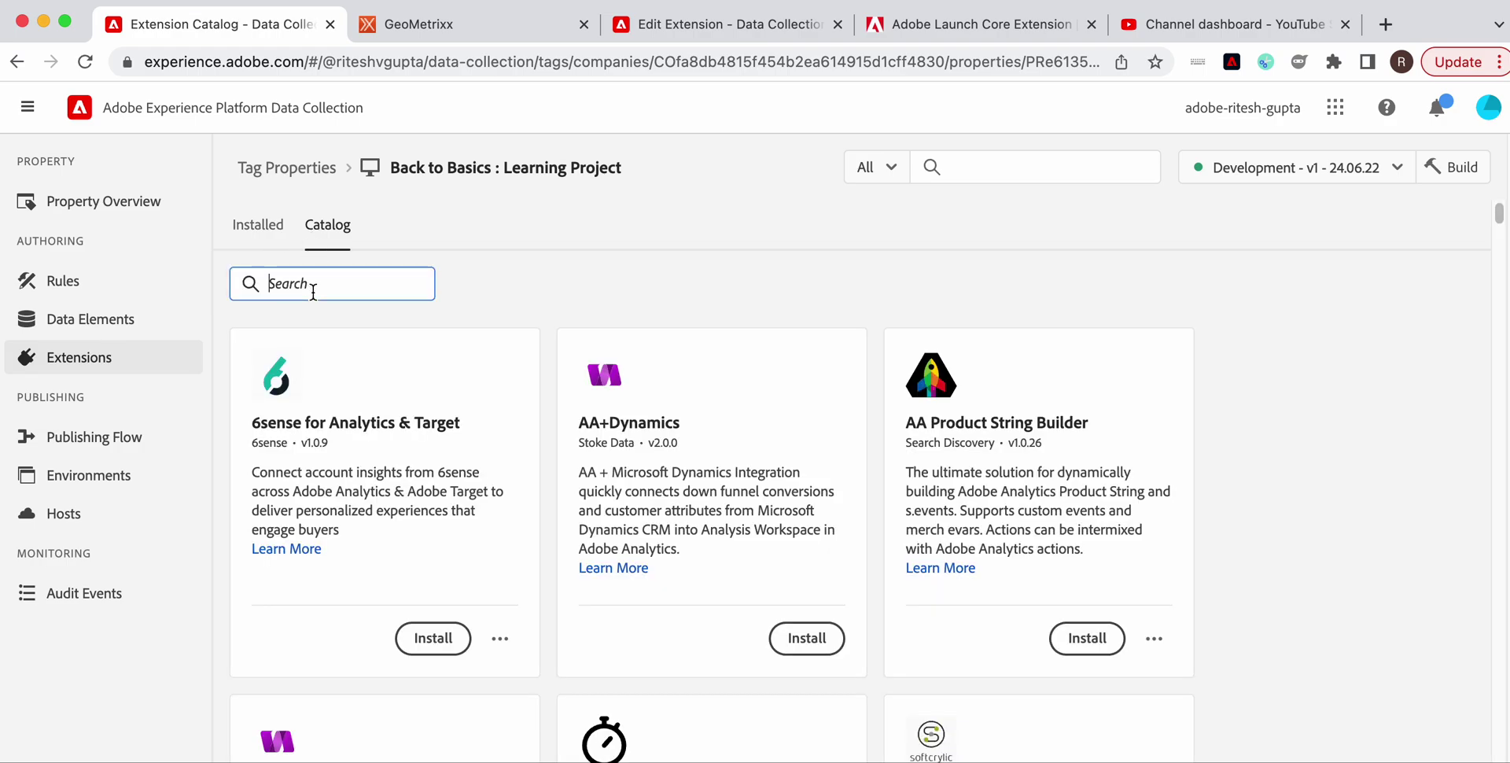
text(Data LAyer)
key(BackSpace)
key(BackSpace)
key(BackSpace)
key(BackSpace)
key(BackSpace)
text(Layer Manager)
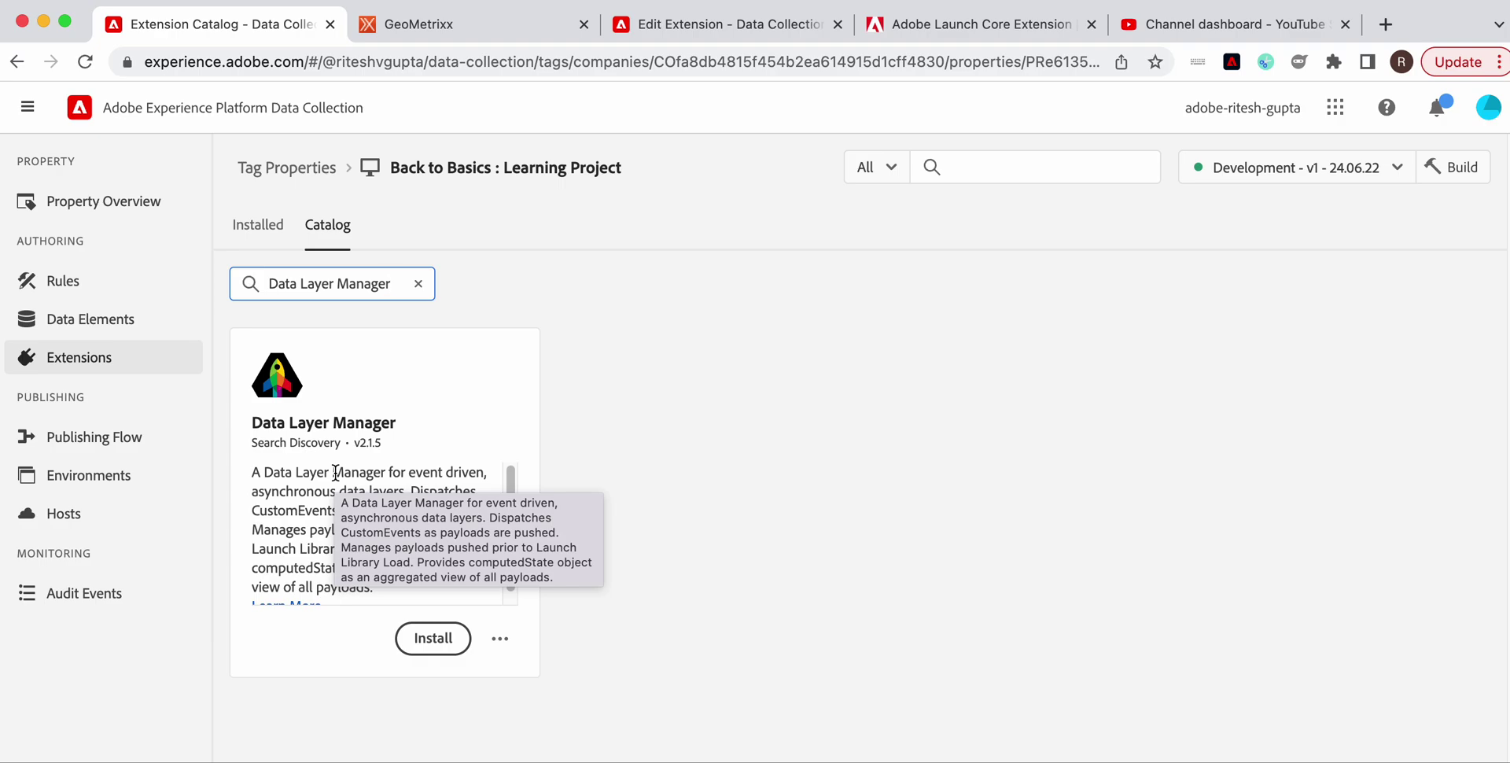
Replace the catalog search with "Adobe Client Data Layer" to look at that extension
click(422, 283)
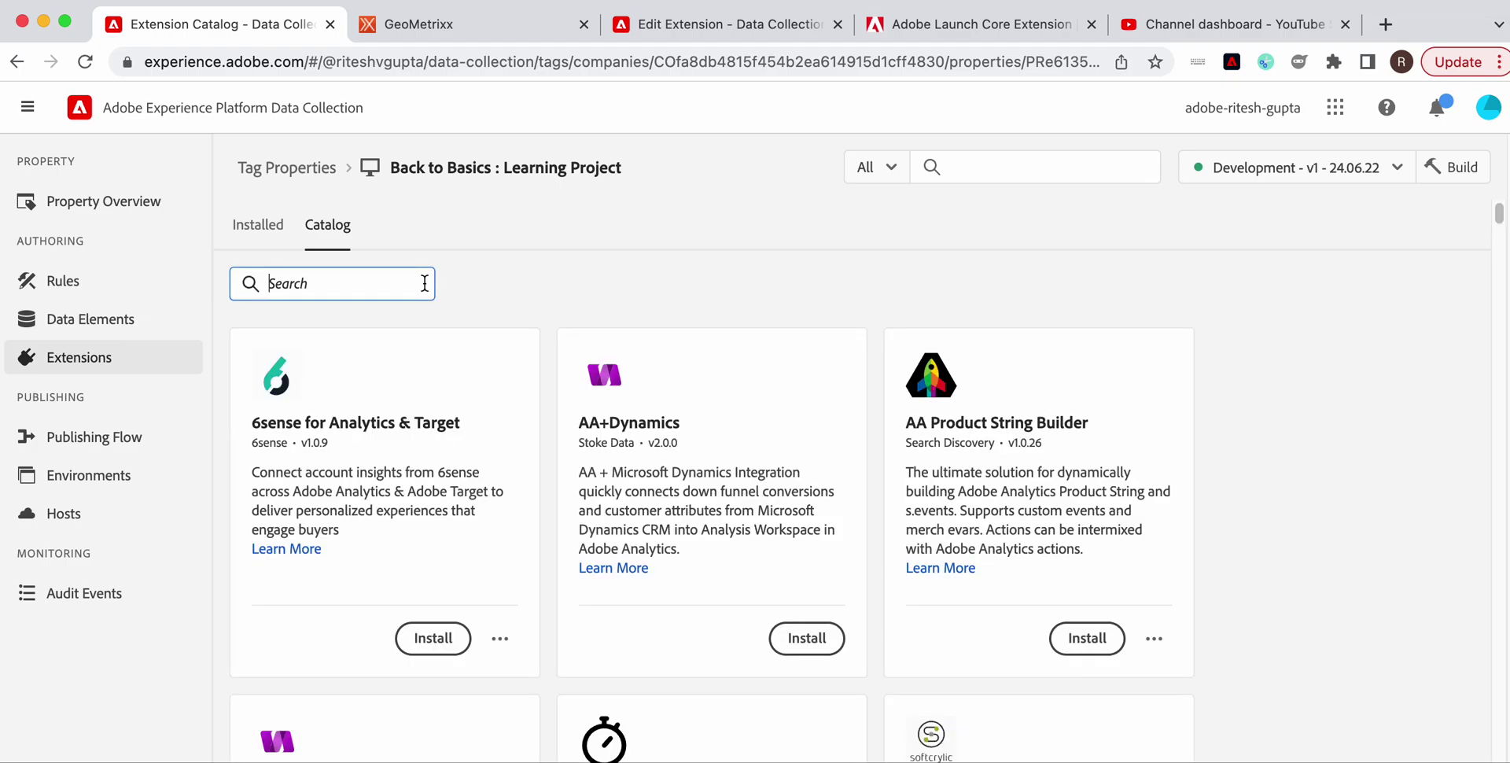
text(Adobe Client da)
key(BackSpace)
key(BackSpace)
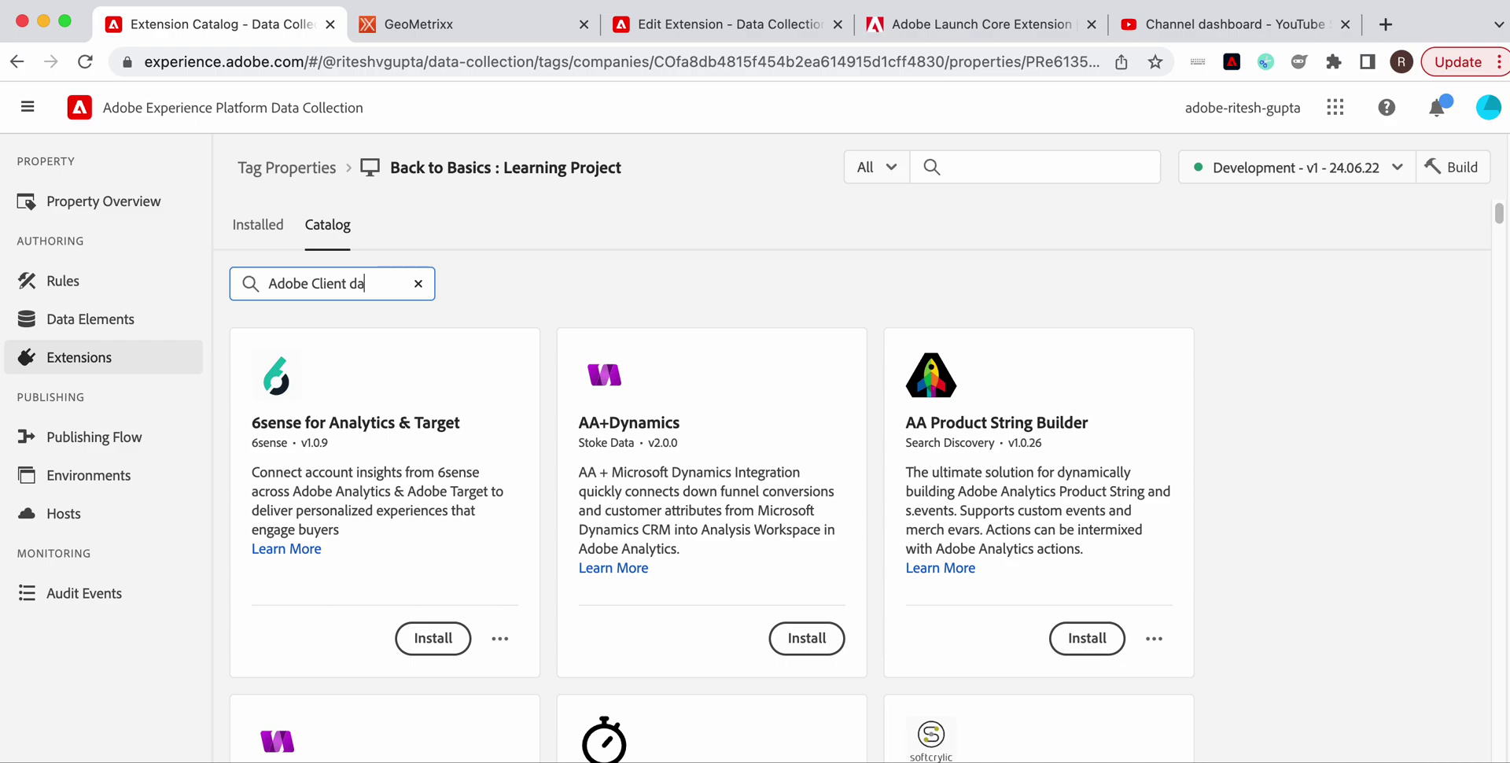
text(Data Layer)
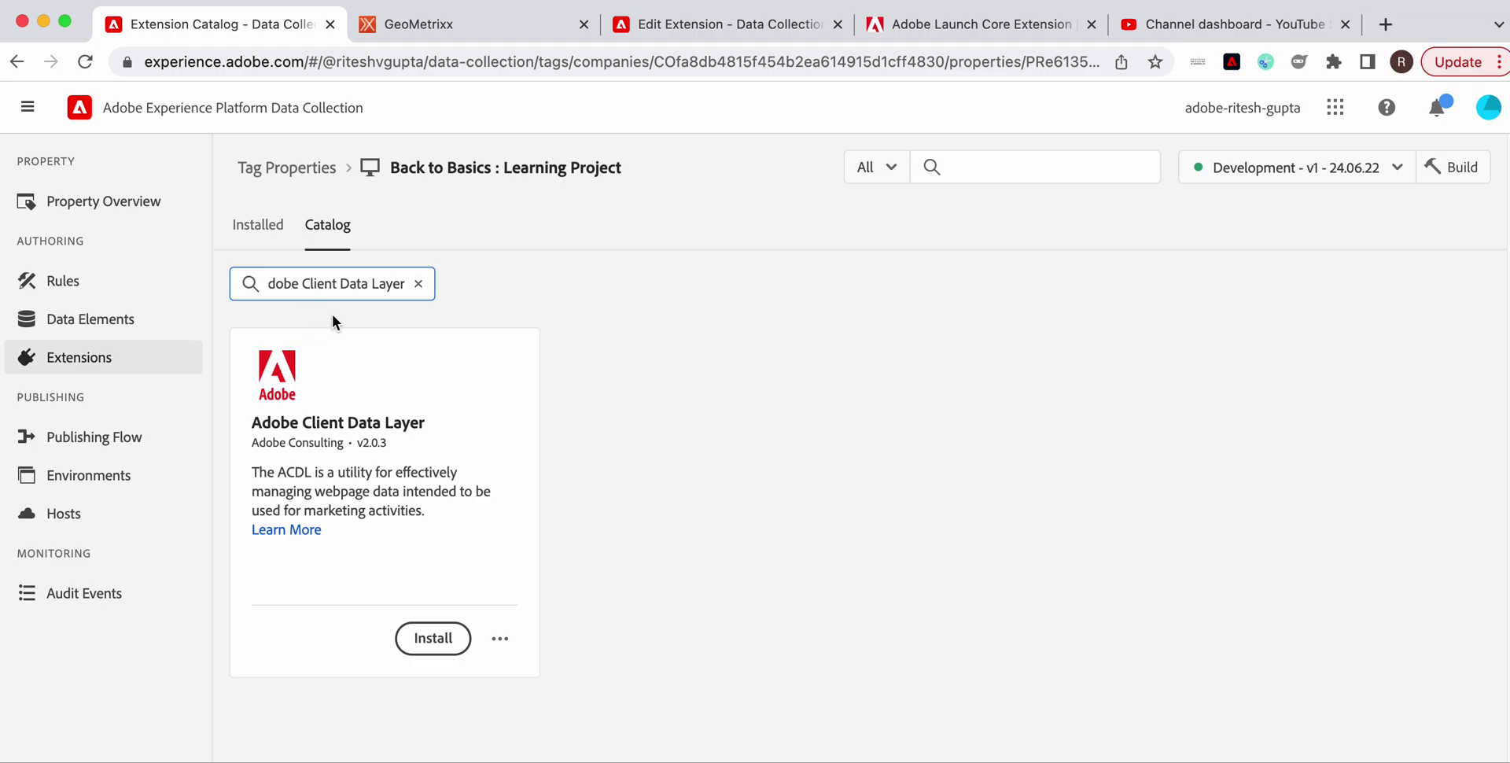
Search the extension catalog for "Data Layer Manager" again and start installing the Search Discovery extension
click(416, 283)
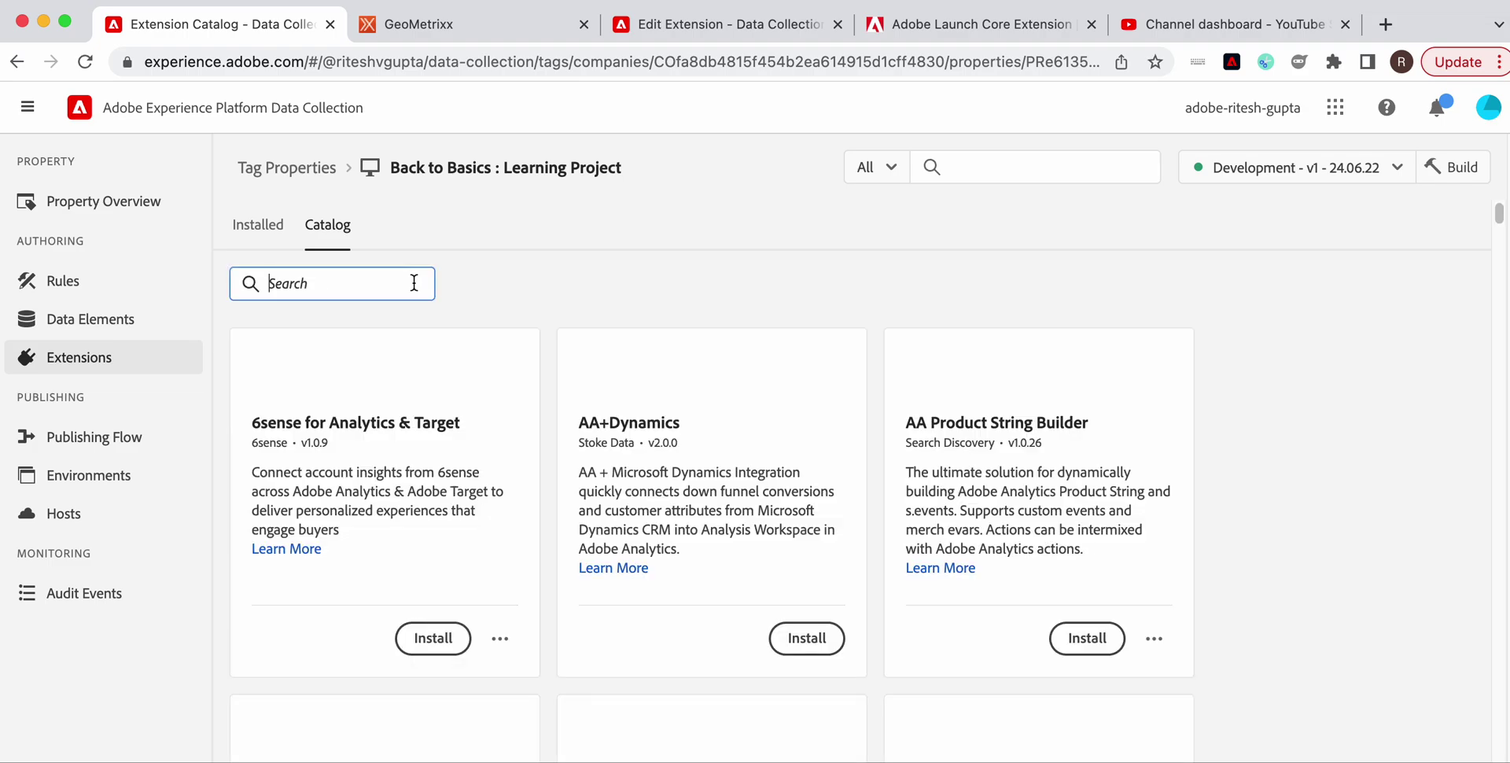
text(Da)
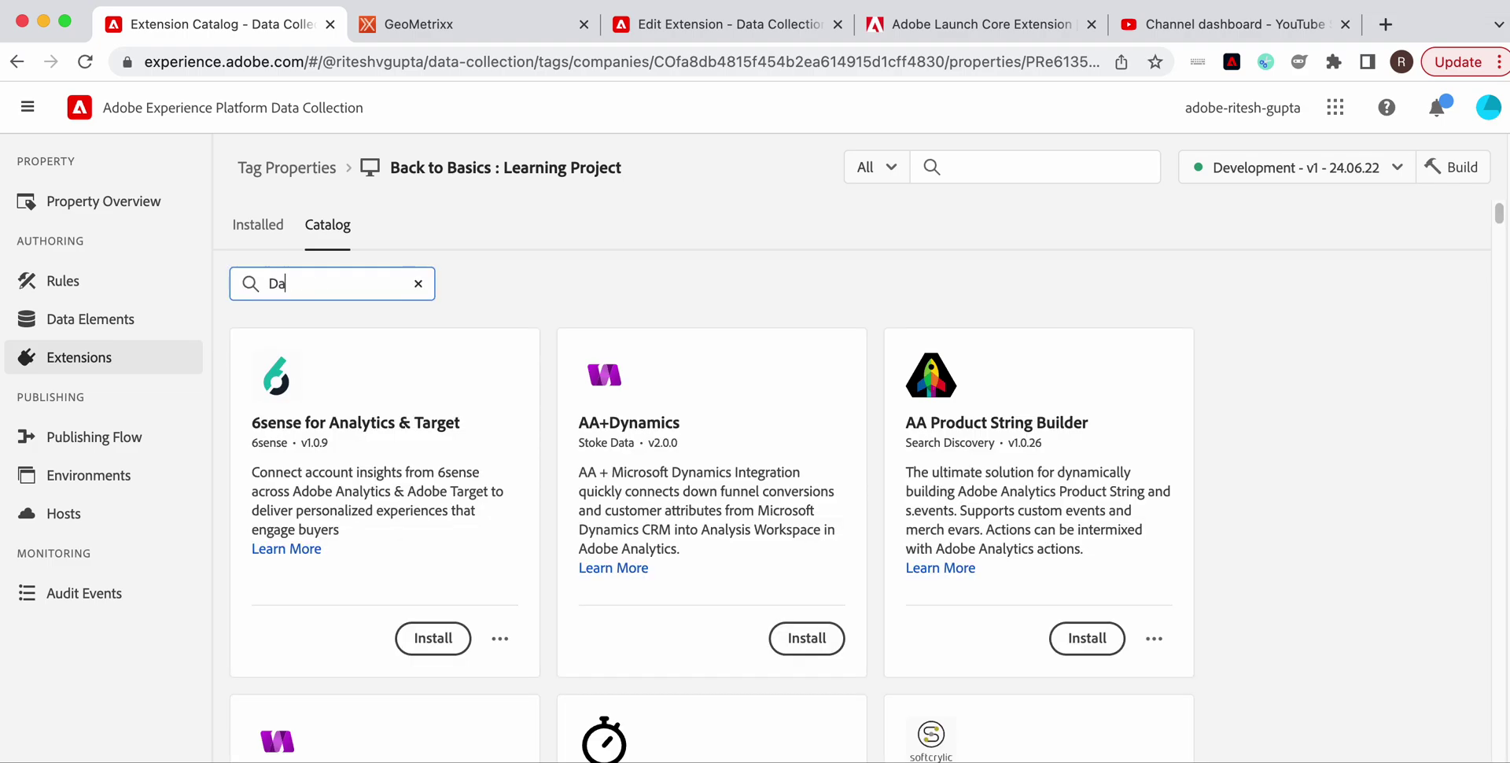
text(ta Layer)
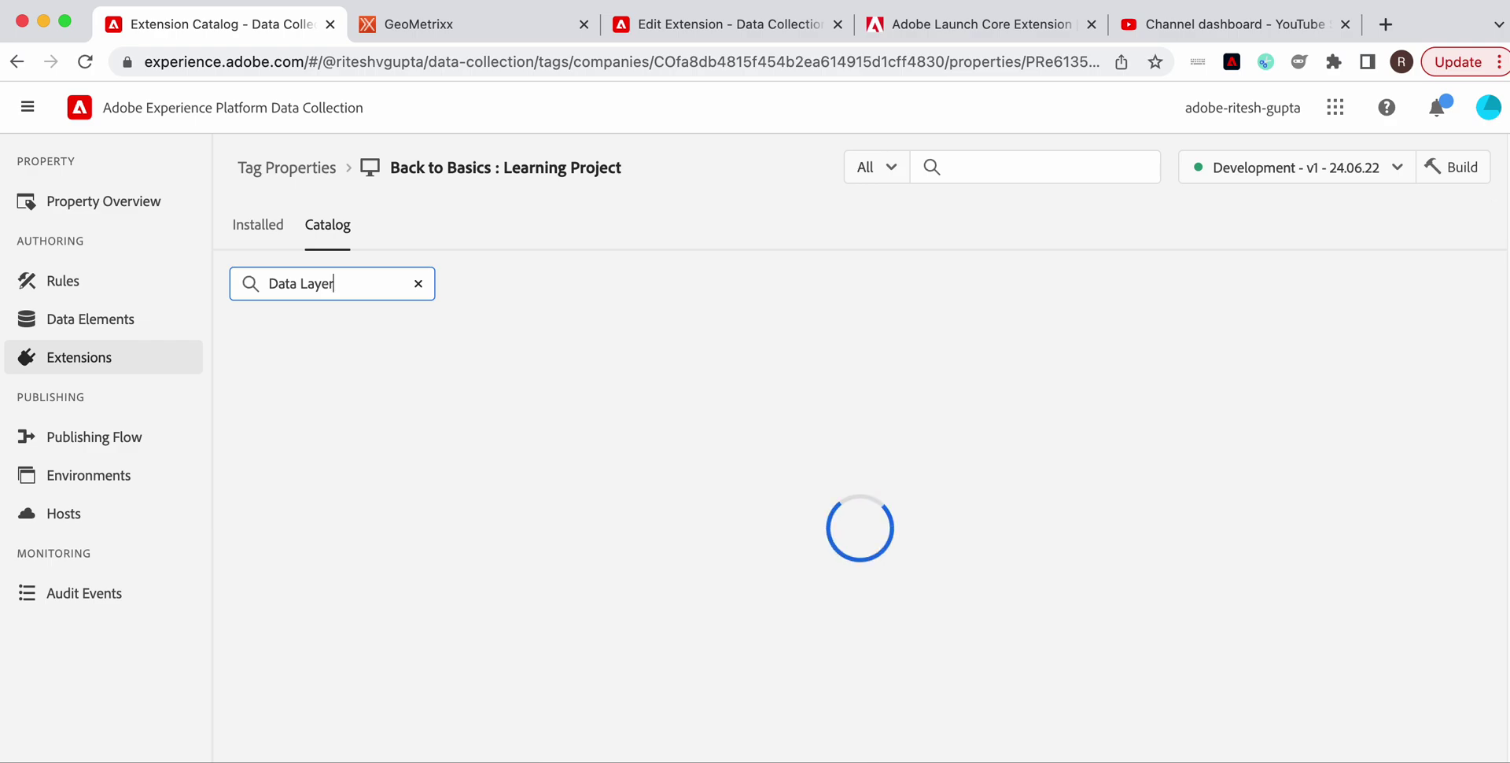
text(Mana)
key(BackSpace)
key(BackSpace)
key(BackSpace)
key(BackSpace)
text(Manager)
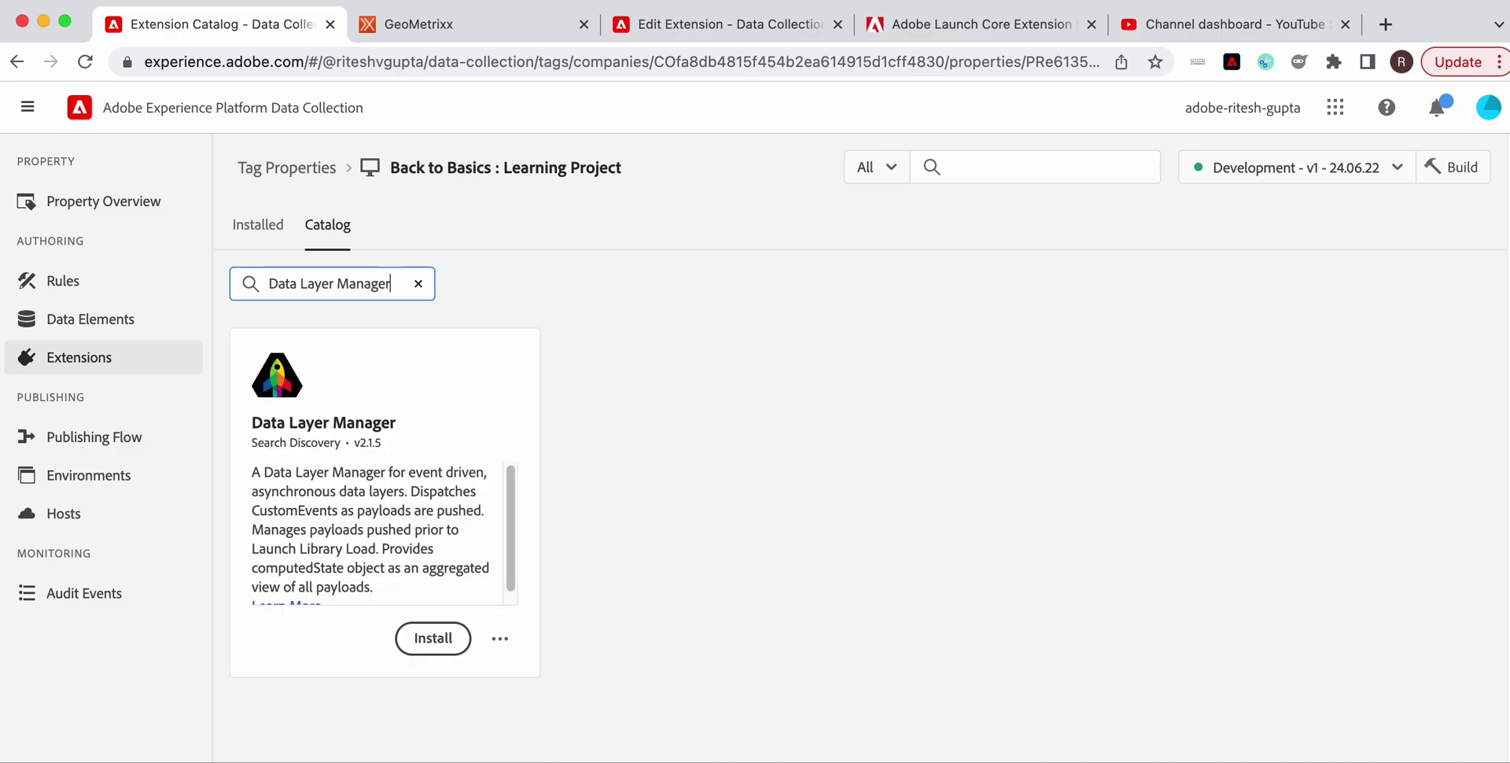
click(435, 640)
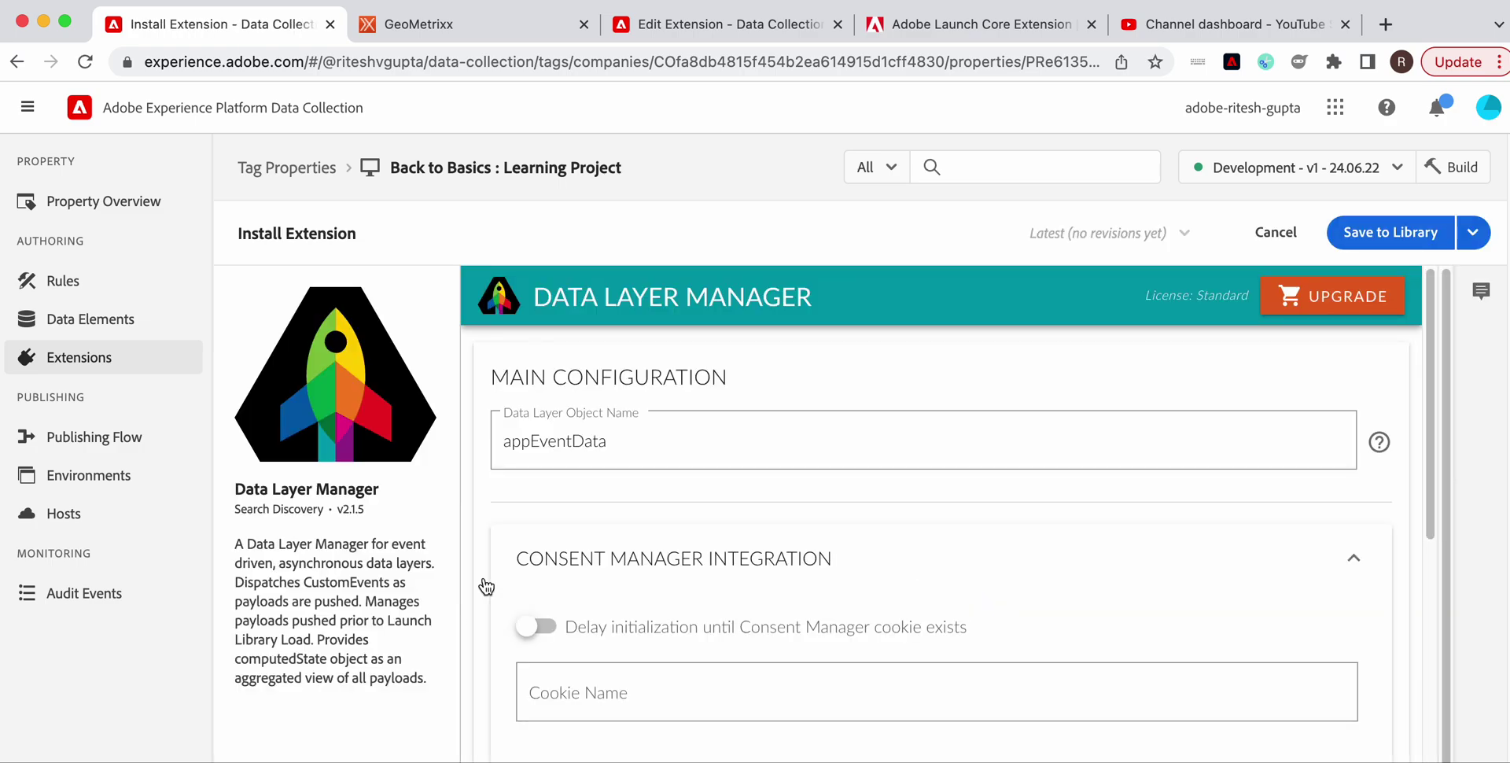
Set the Data Layer Object Name to dataLayer, matching the object in index.html, and save the Data Layer Manager extension to the library
click(635, 456)
double_click(635, 456)
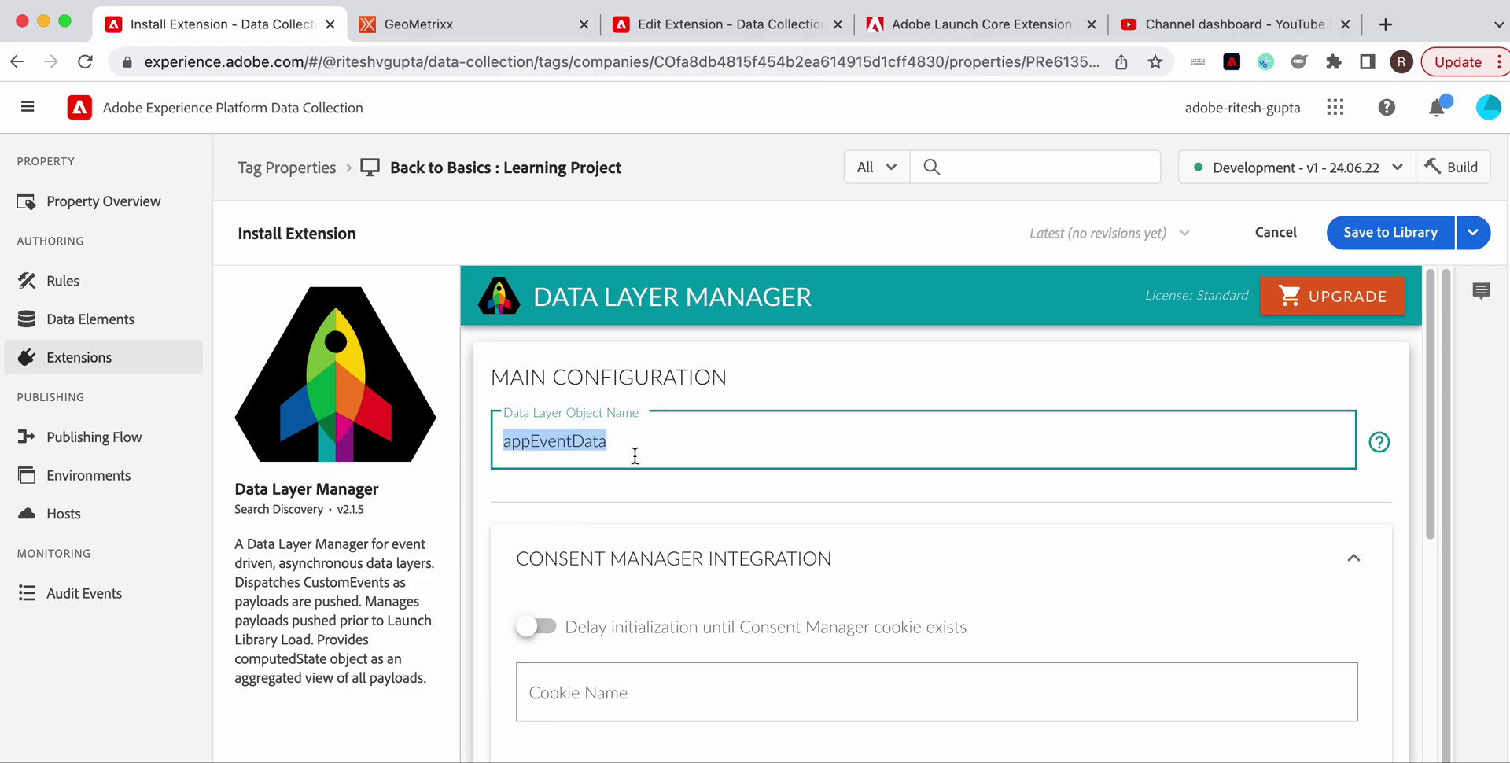
key(super+Tab)
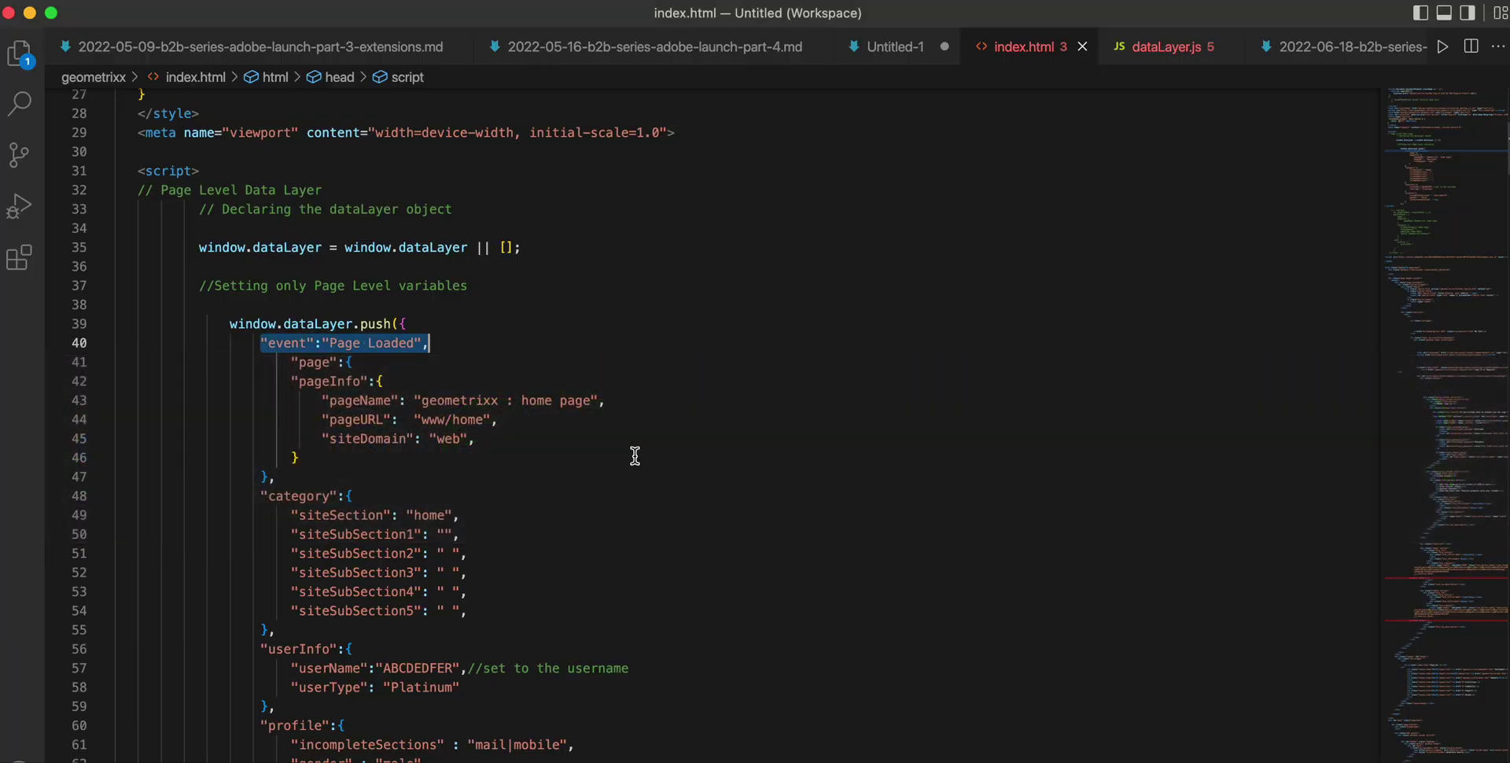
double_click(324, 323)
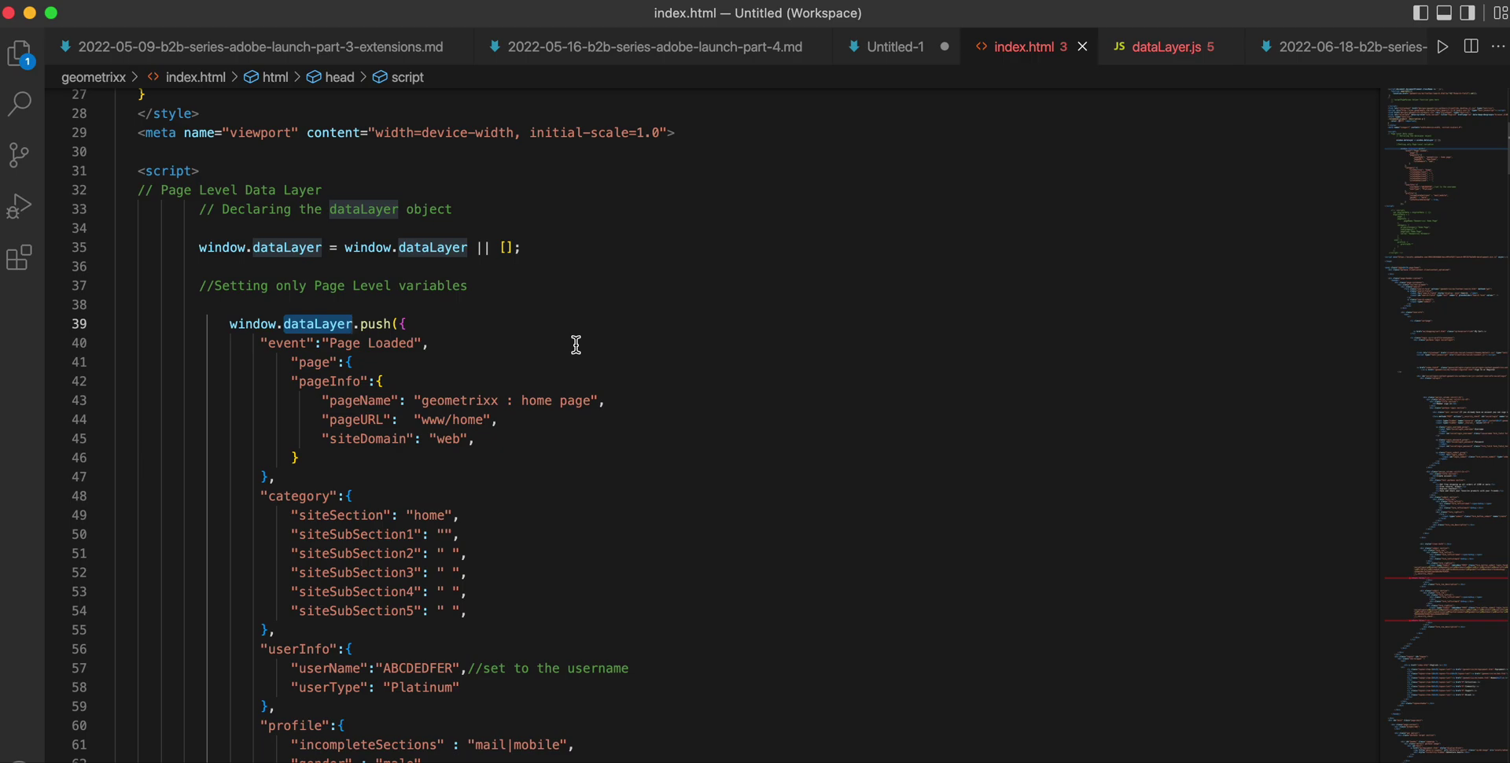
key(super+Tab)
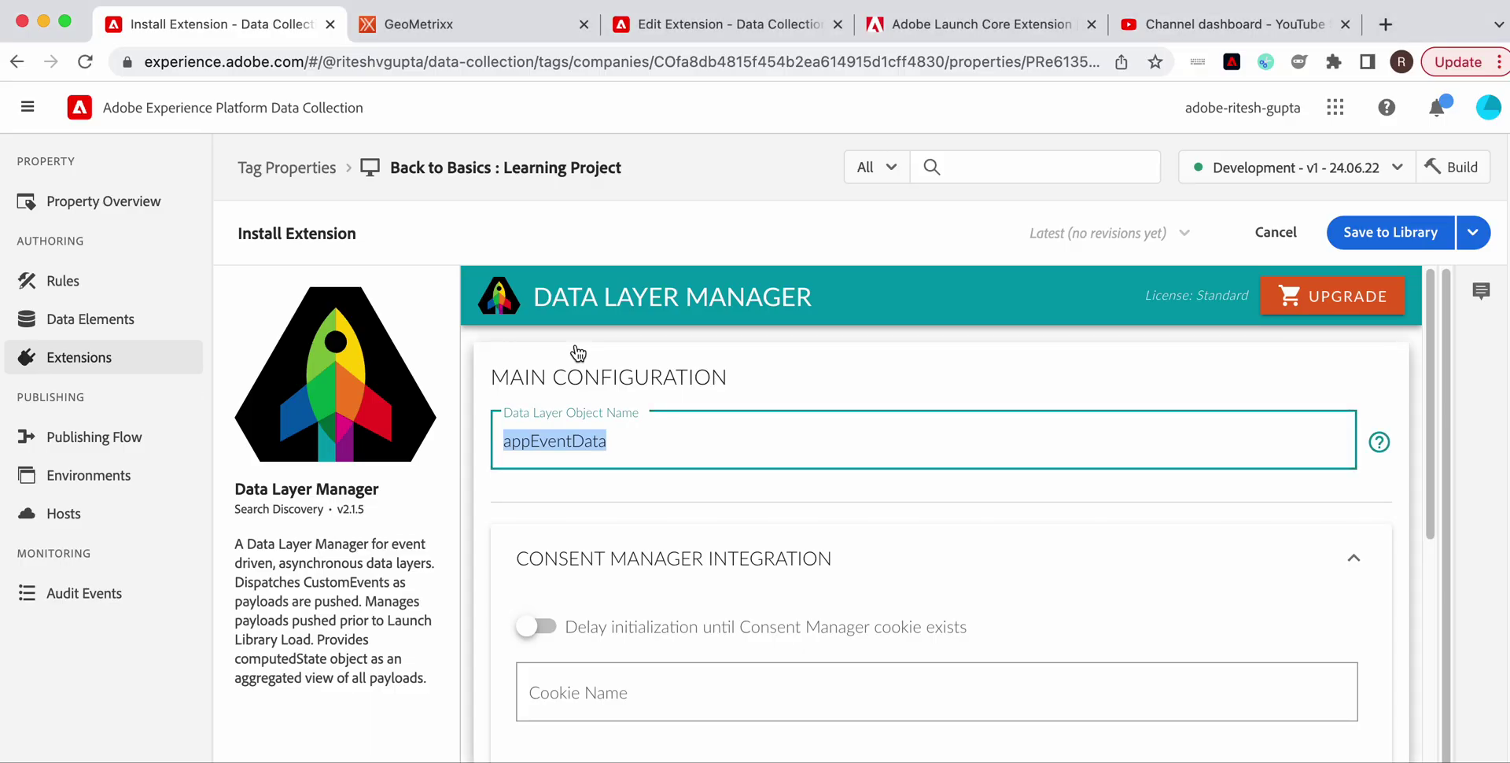
text(dataLayer)
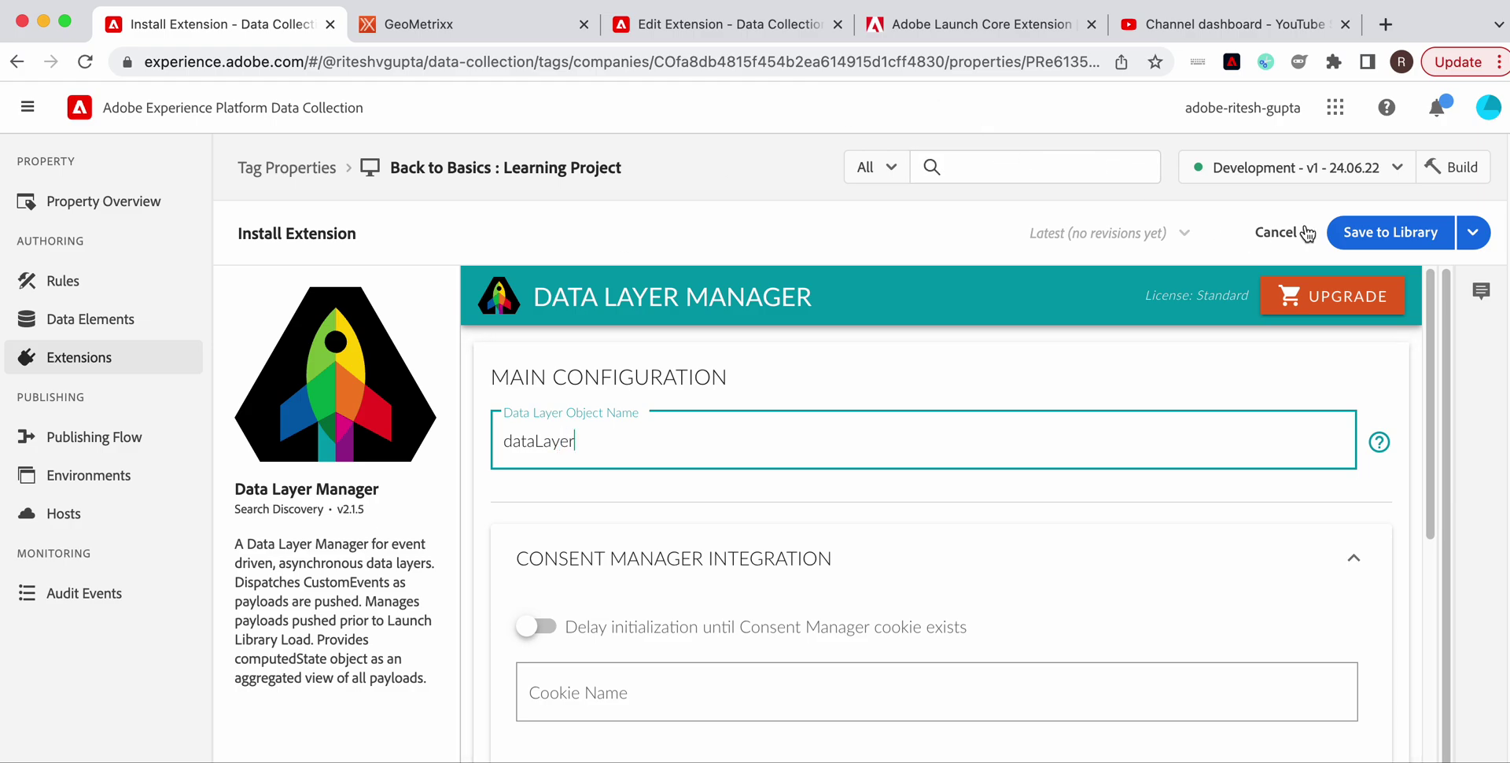
click(1379, 230)
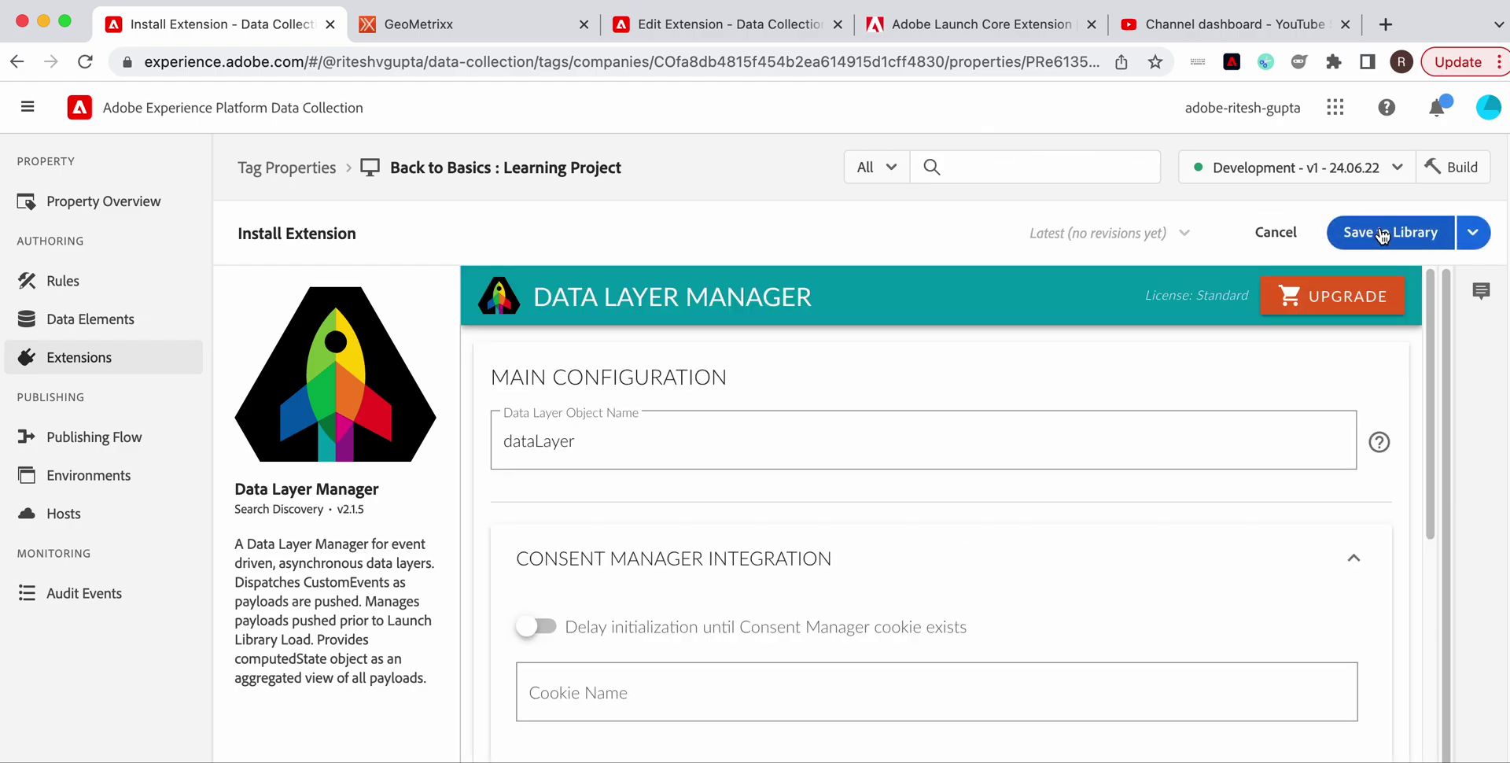
Check the installed extensions and open the "page: pageName" data element for editing
scroll(922, 411, down, 2)
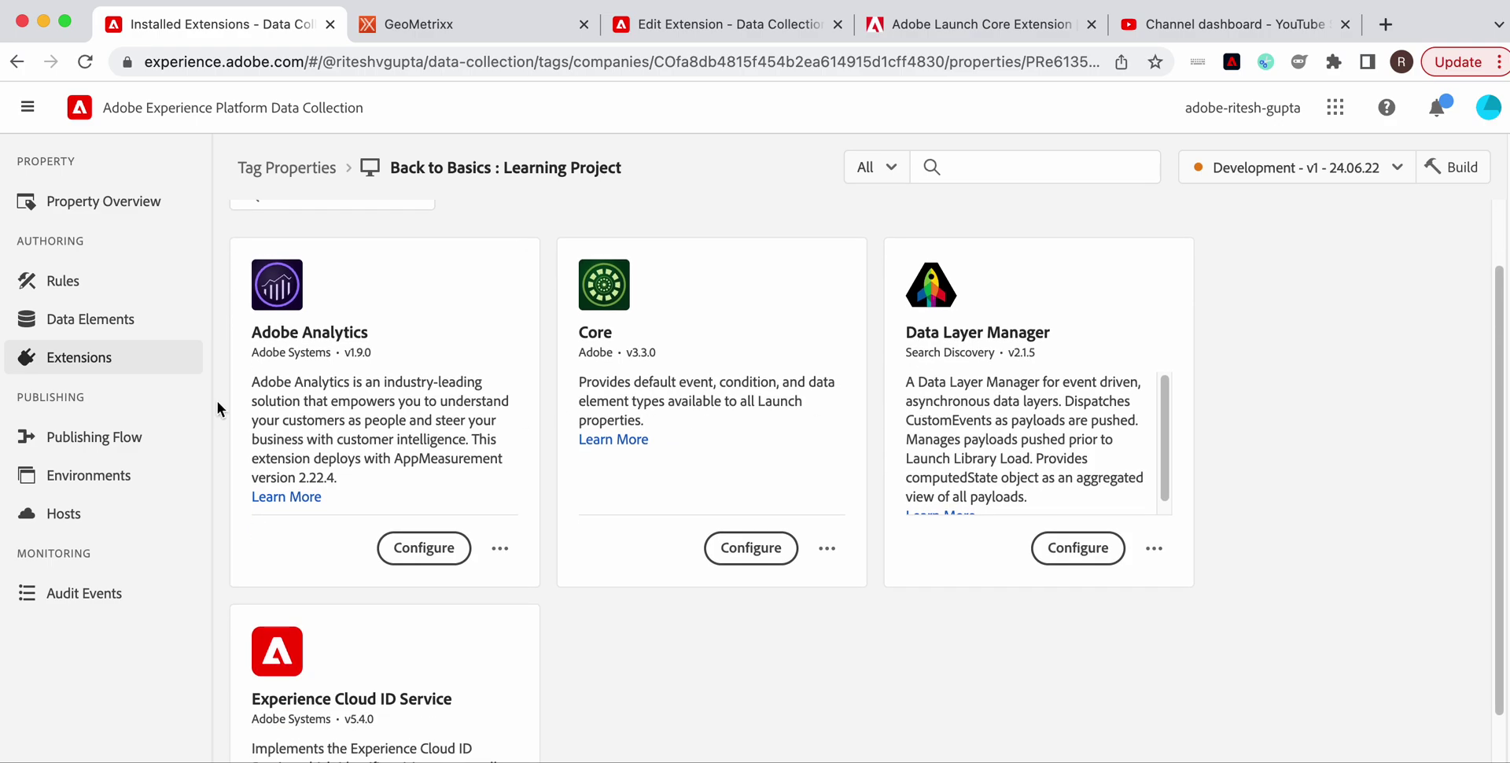
click(97, 331)
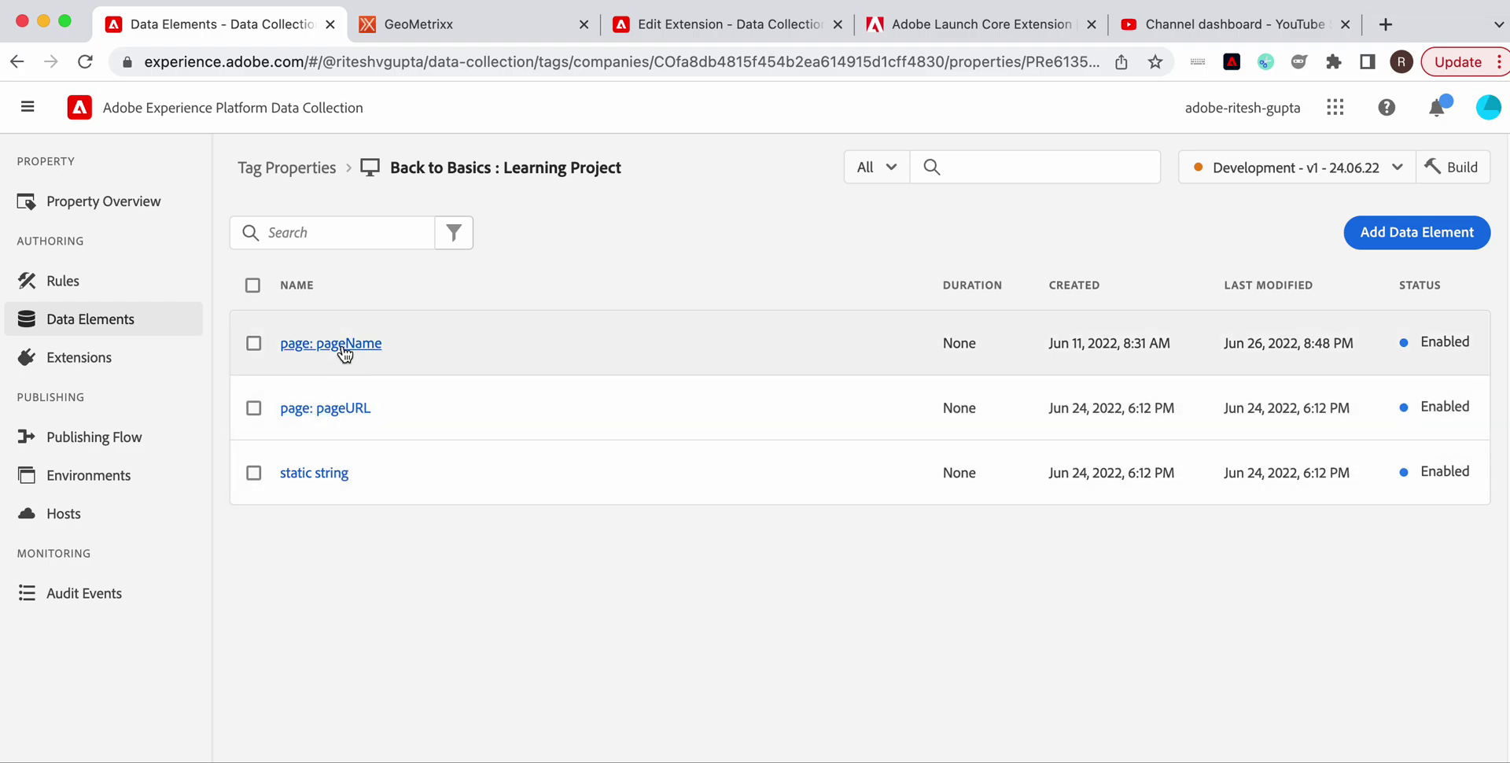
click(342, 344)
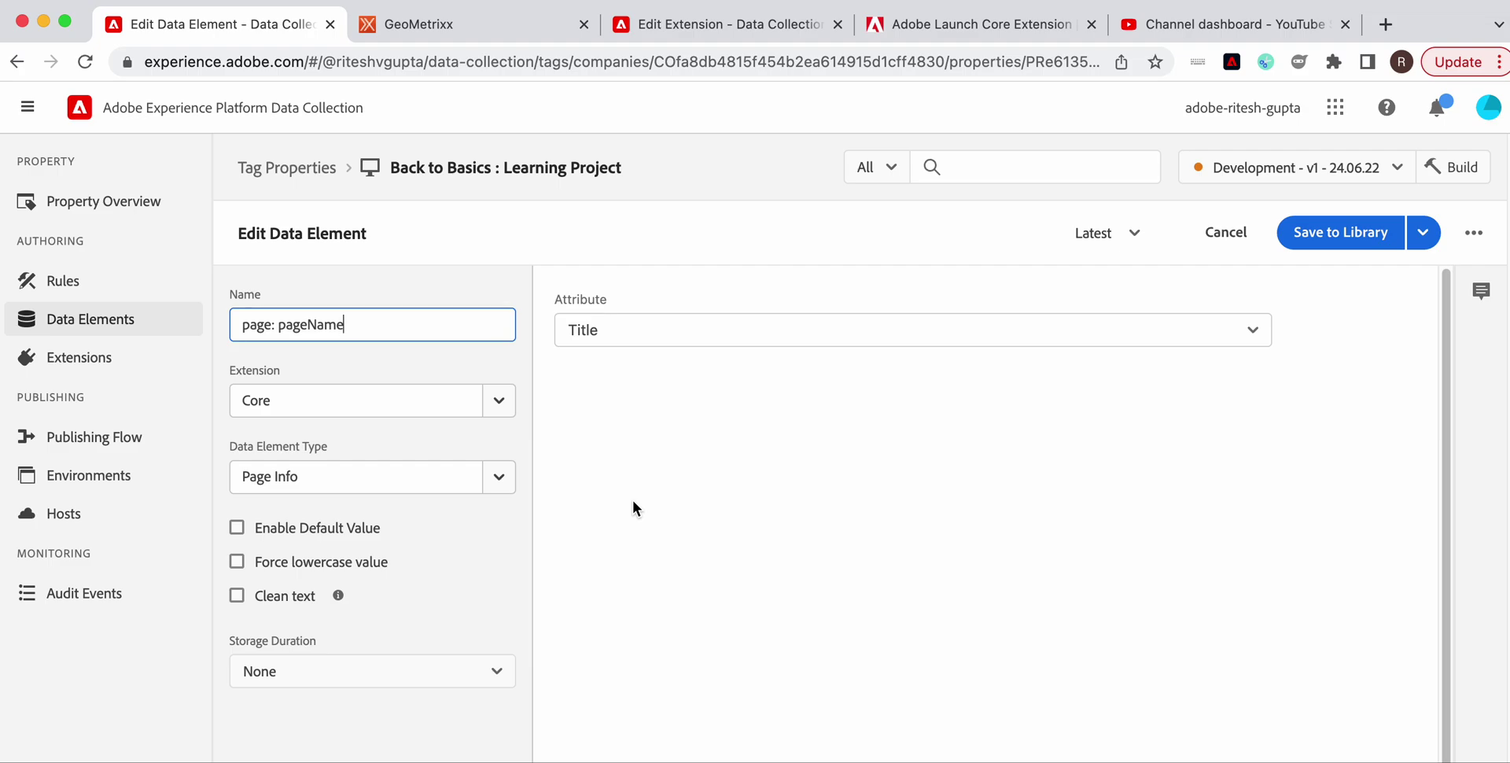
Evaluate _satellite.getVar('page: pageName'); in the cleared GeoMetrixx console, and return to the data element being edited
click(461, 30)
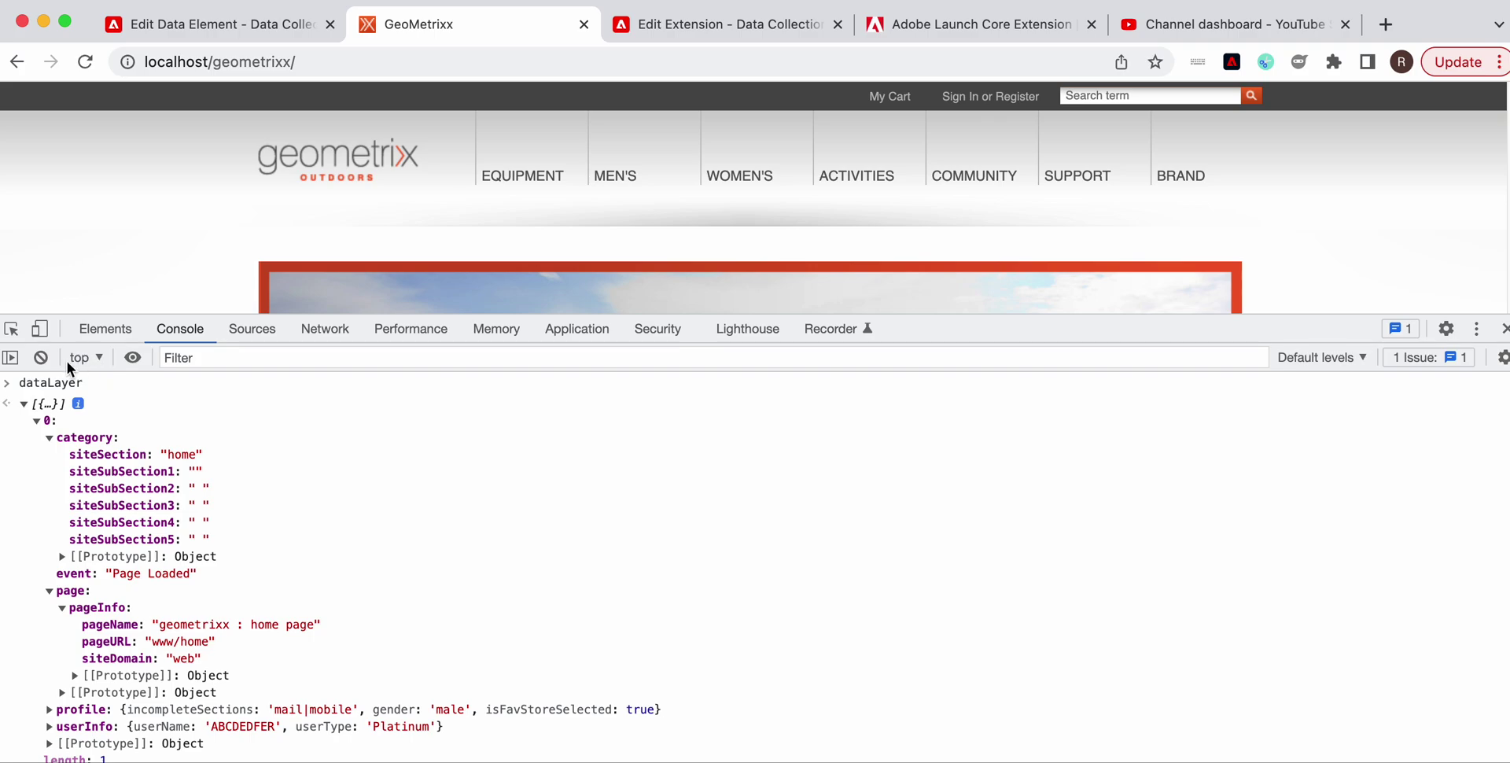
click(42, 356)
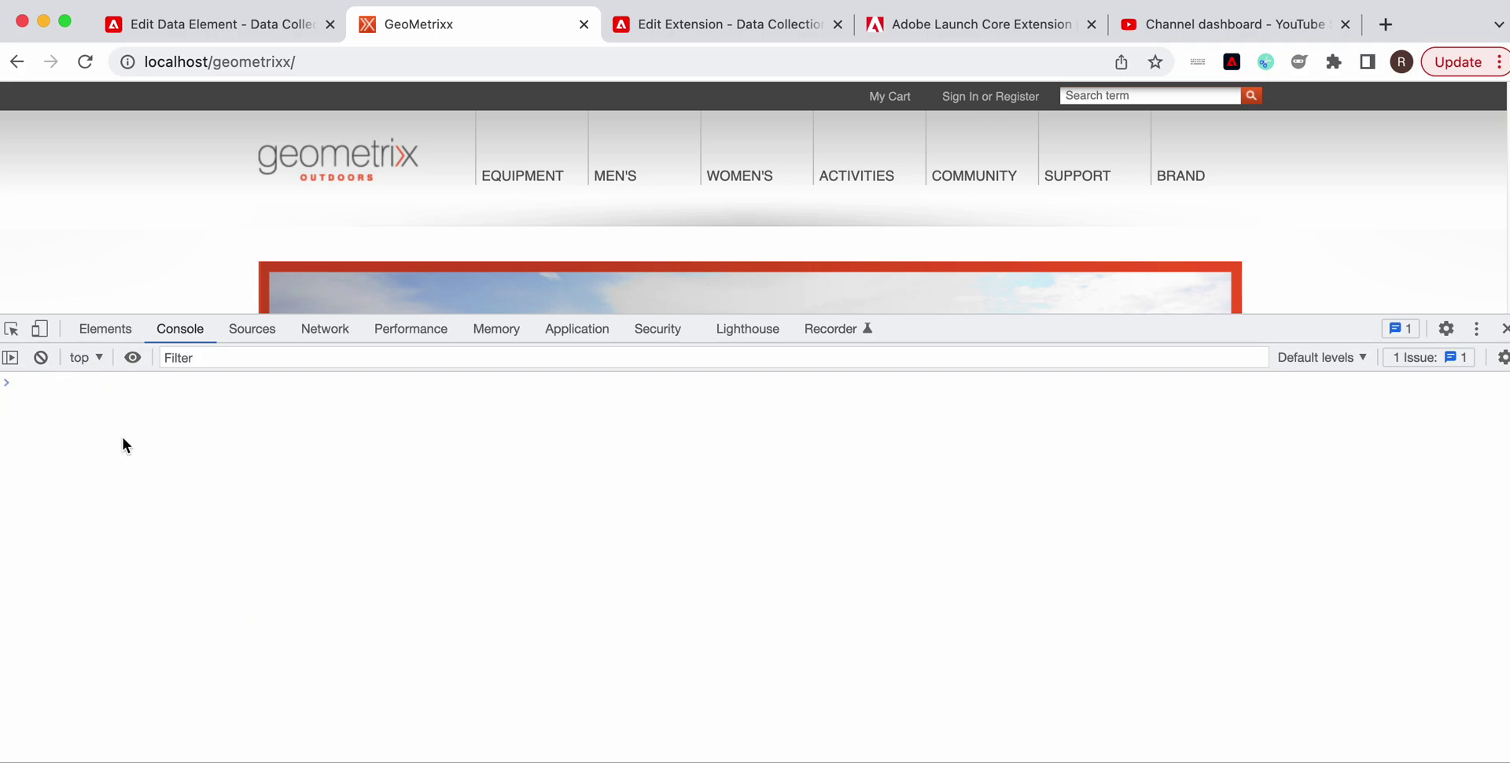
text(_satellite.getVar)
key(Tab)
text(()
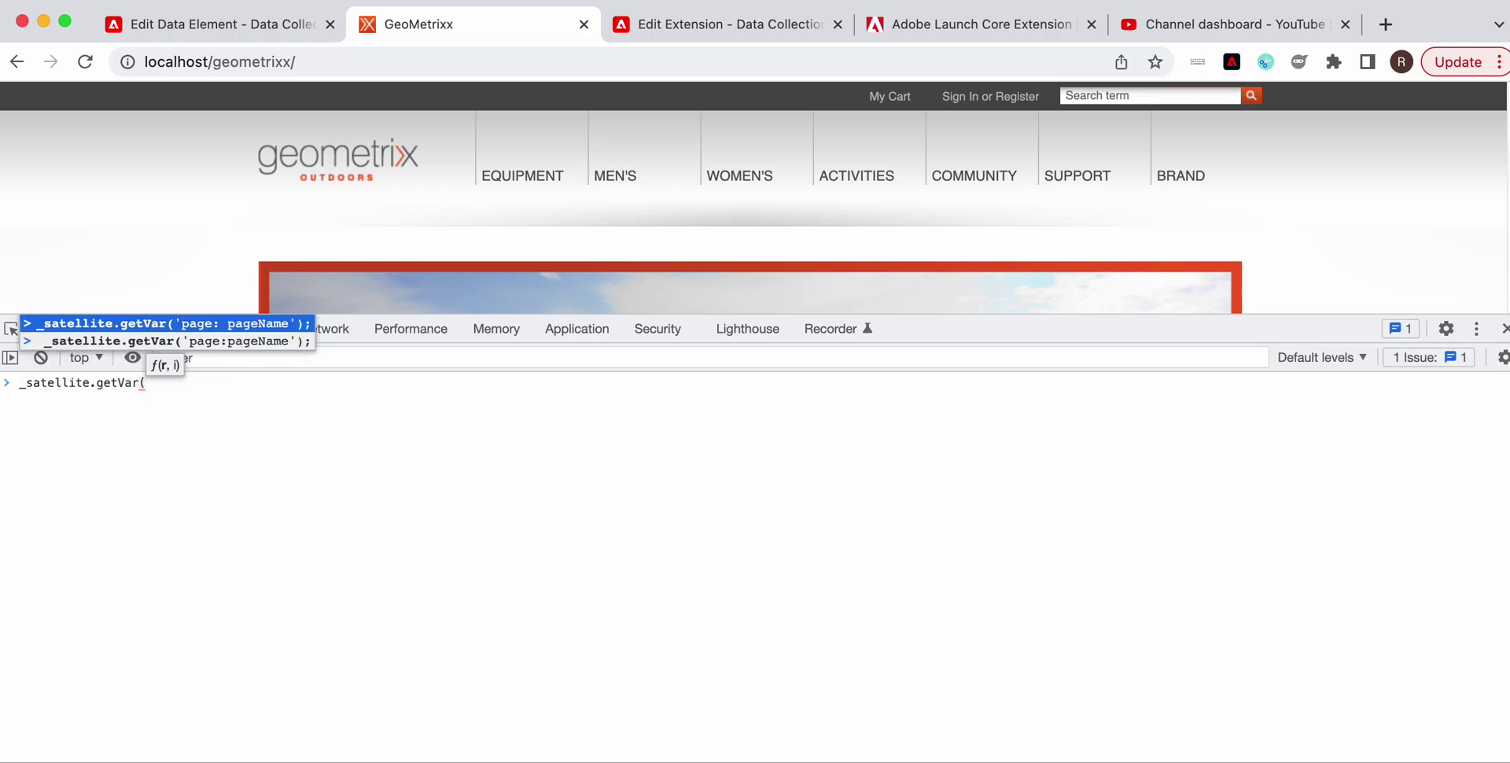
key(Tab)
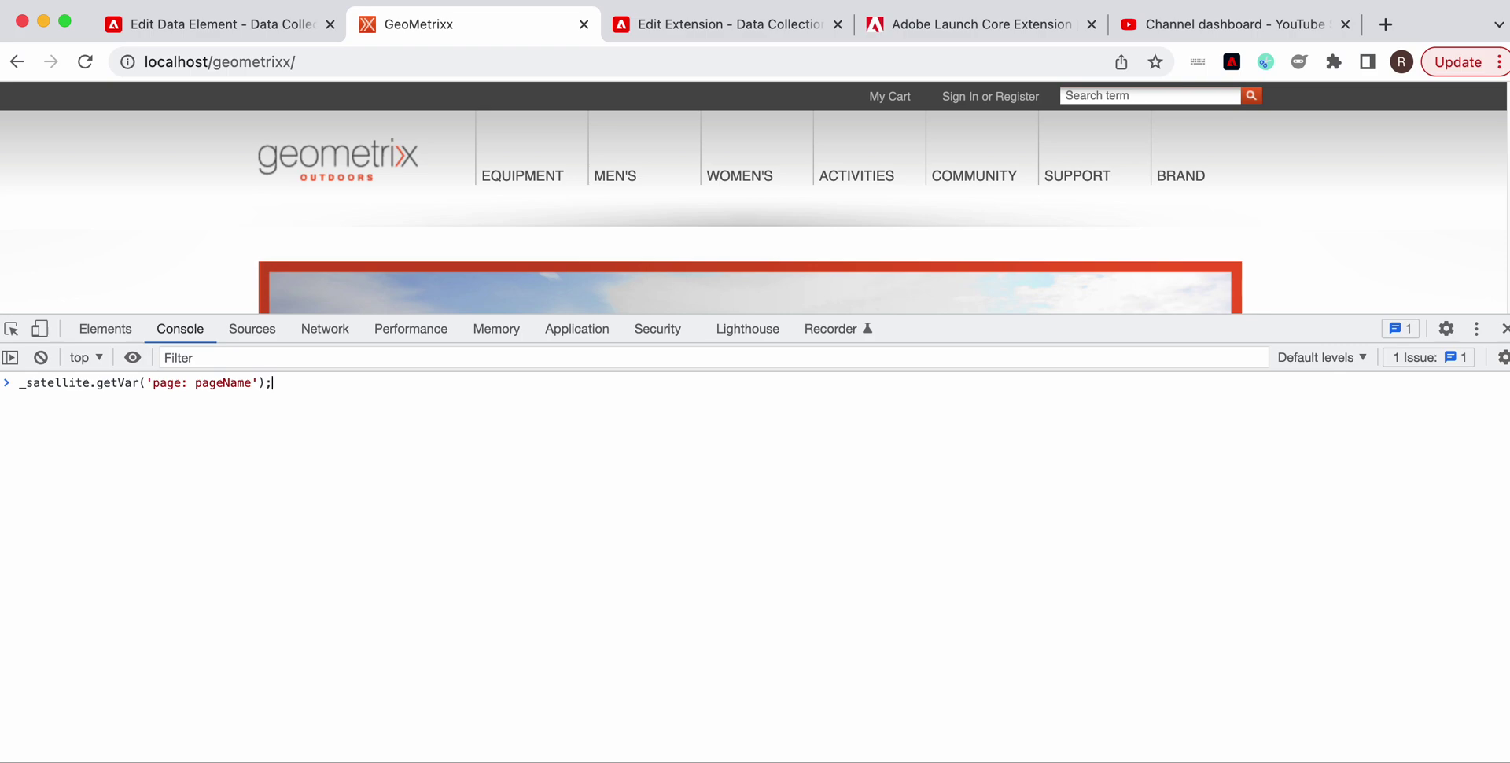
key(Return)
click(256, 24)
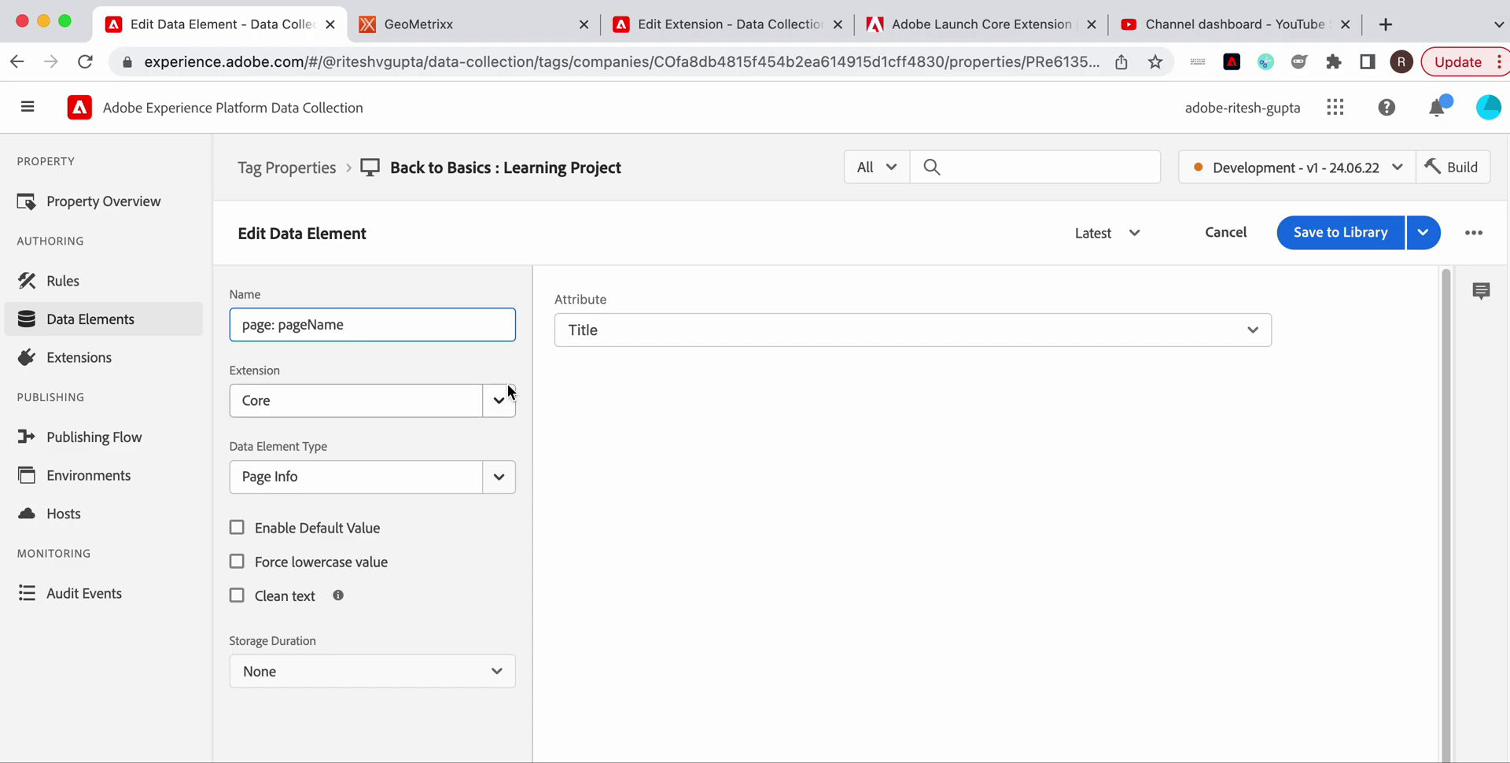
Change the "page: pageName" data element to the Data Layer Manager extension's Context Aware type, and enable Force lowercase value and Clean text
click(466, 30)
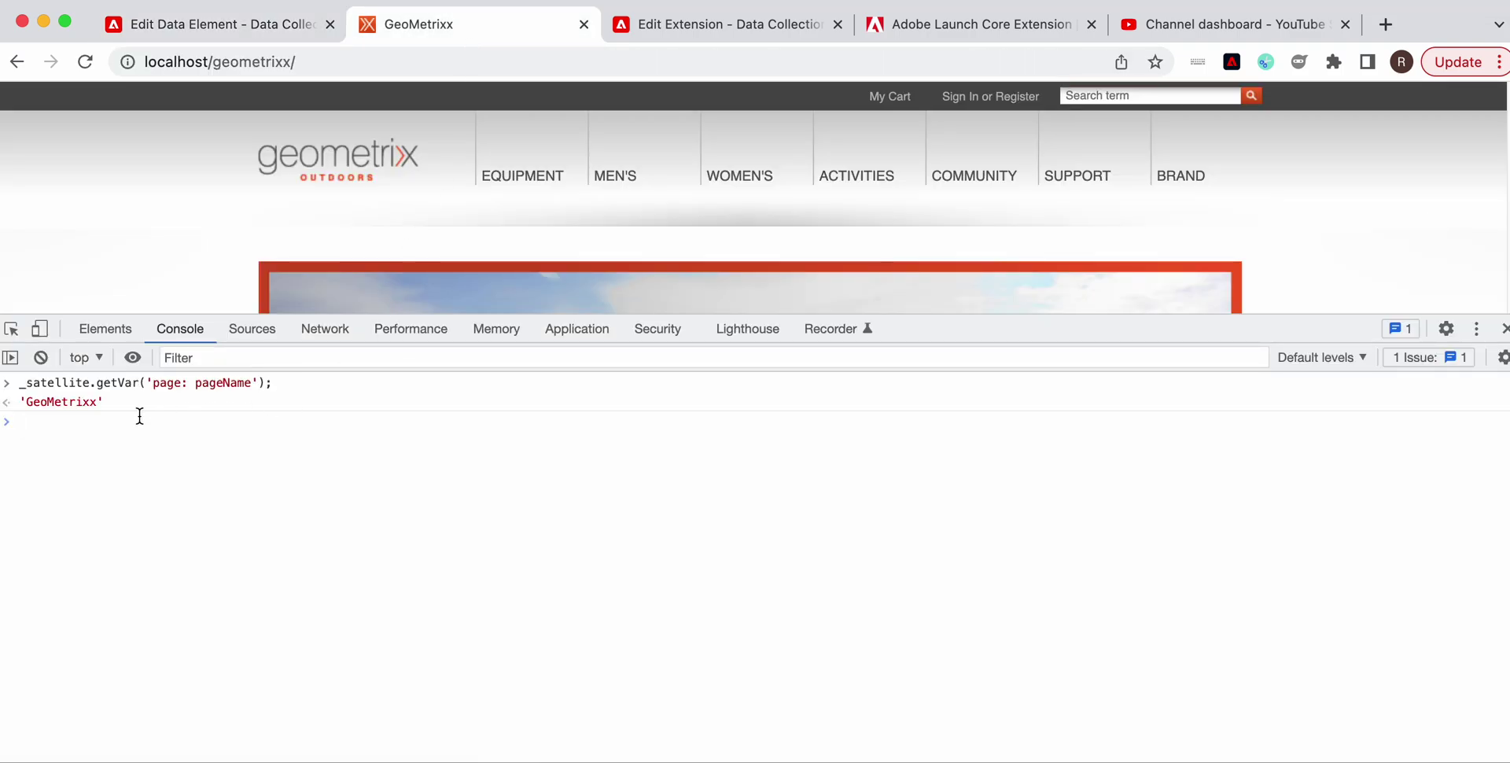
click(191, 27)
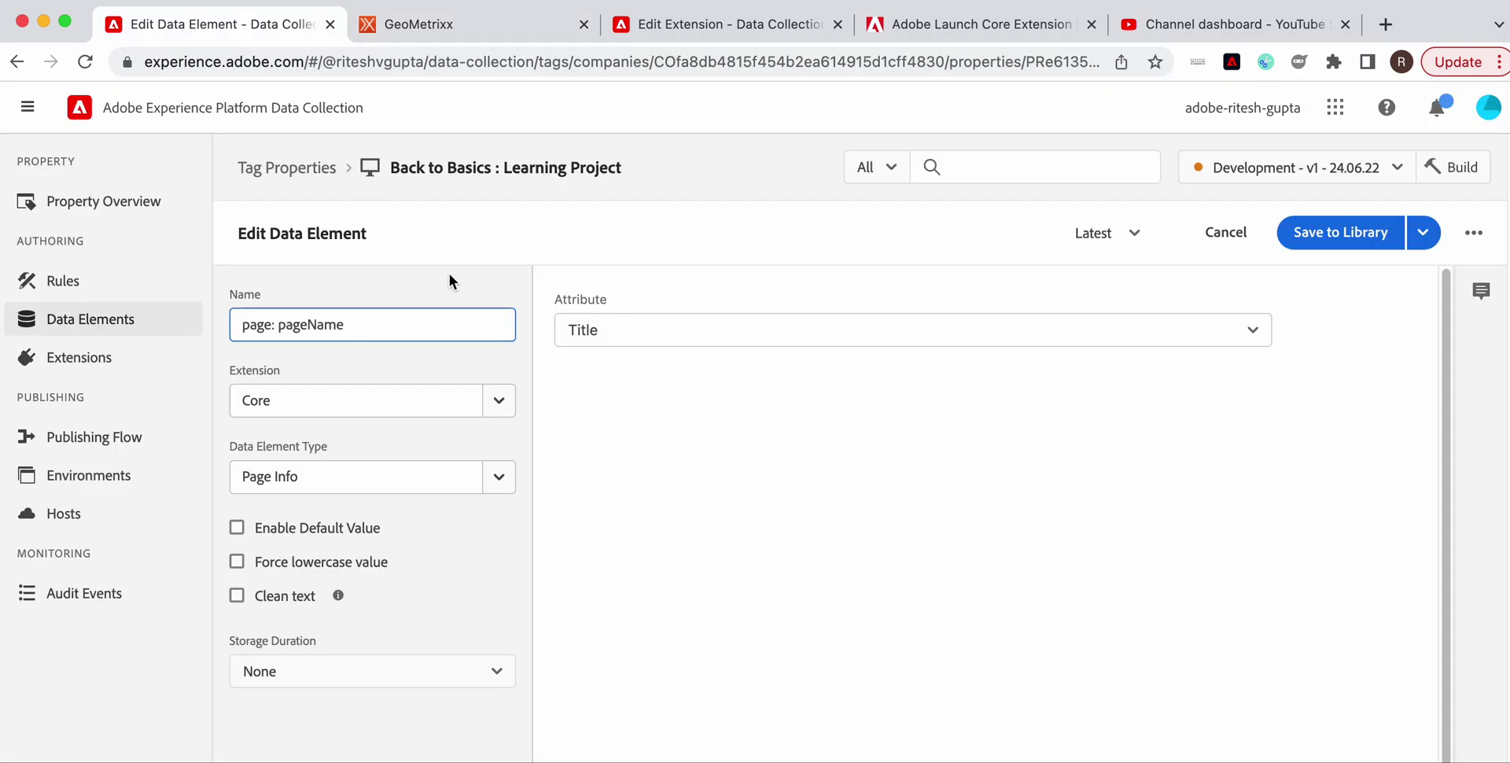
click(499, 402)
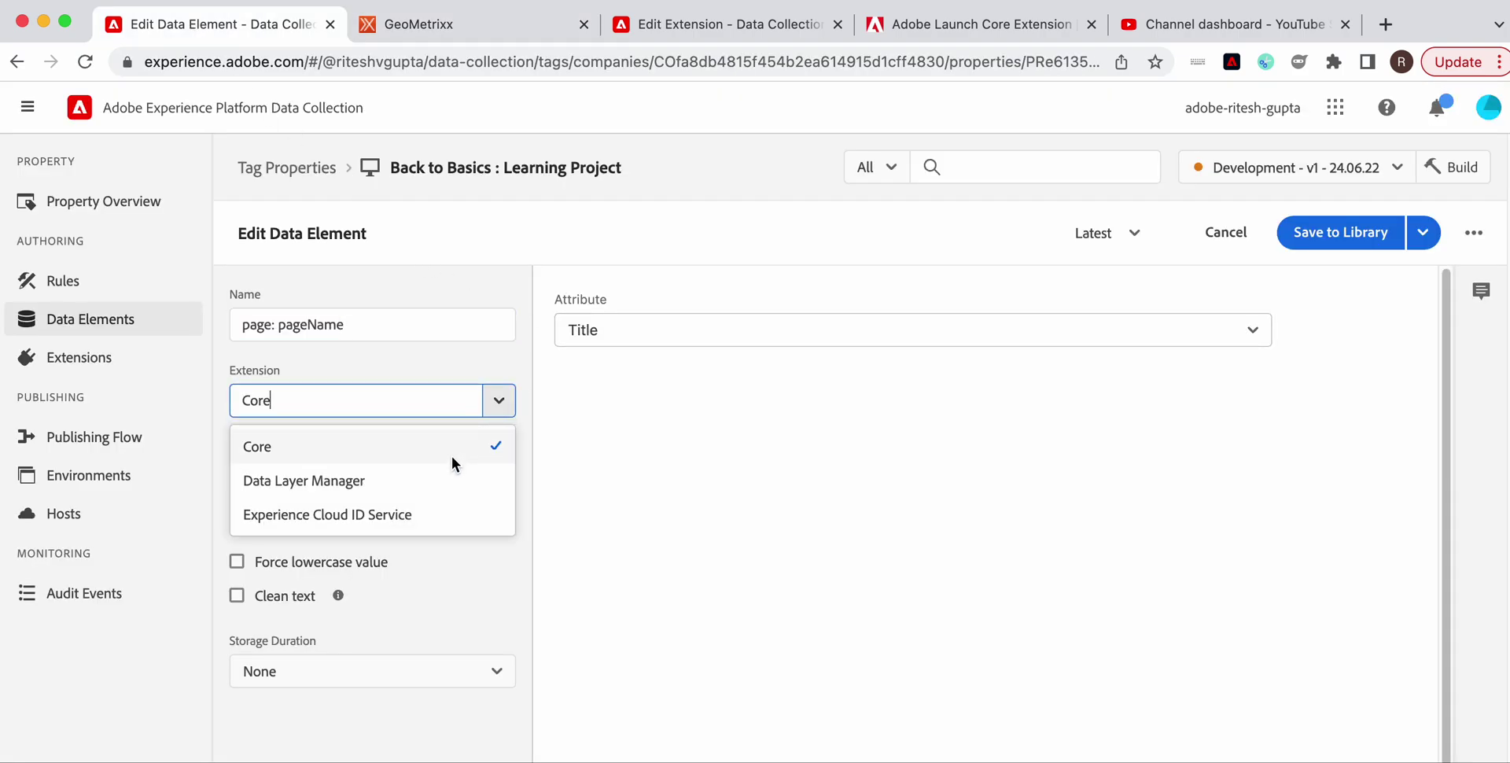
click(448, 481)
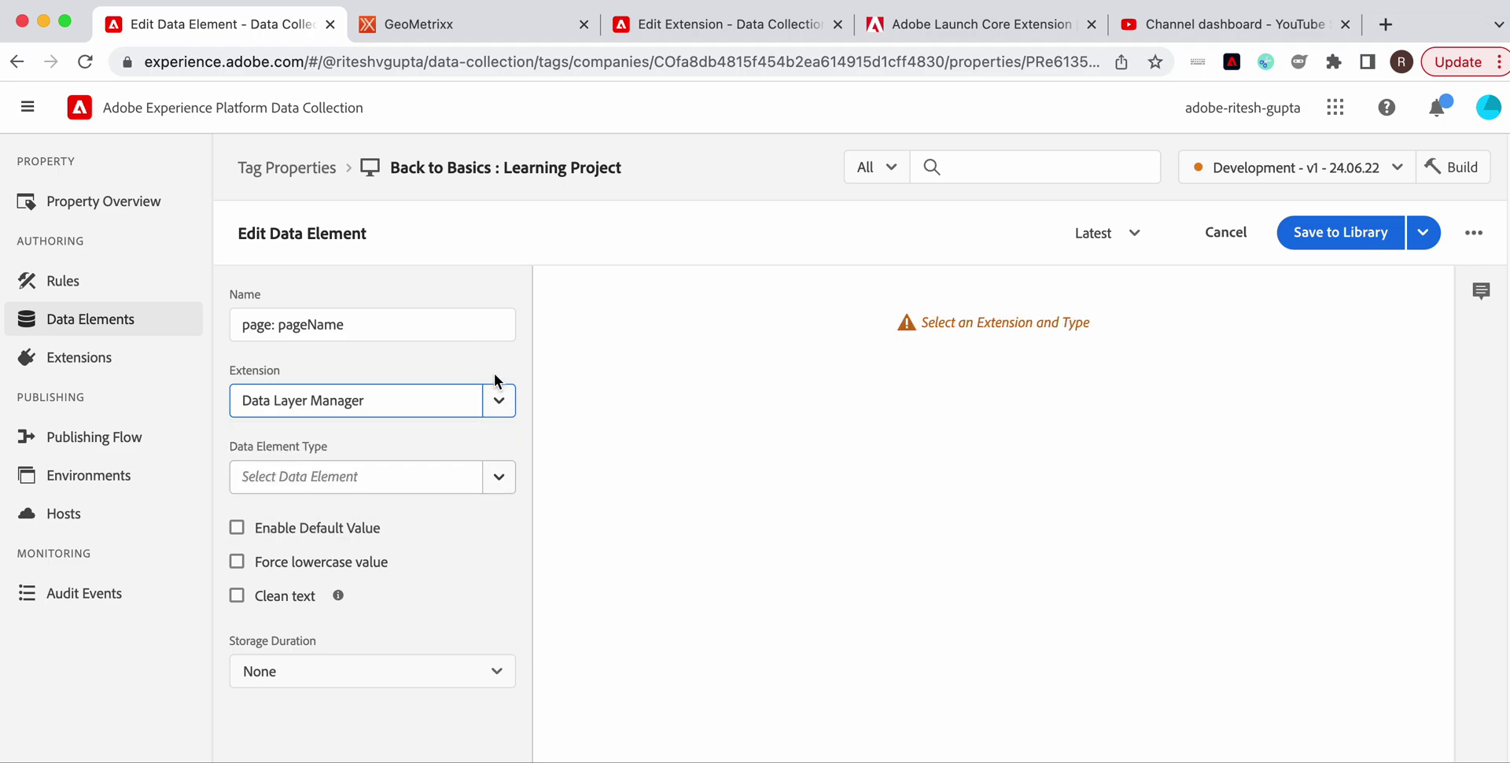
click(507, 477)
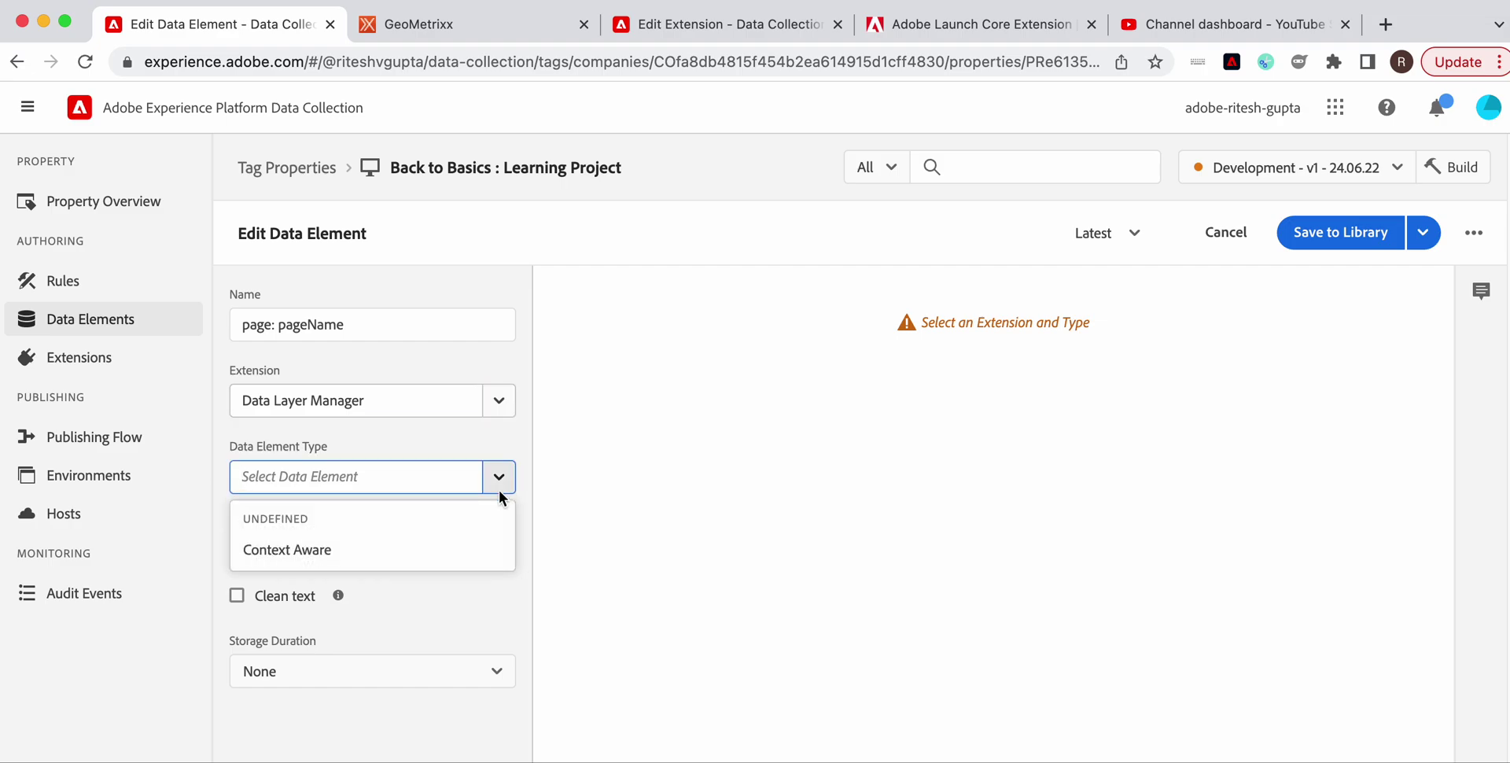
click(467, 540)
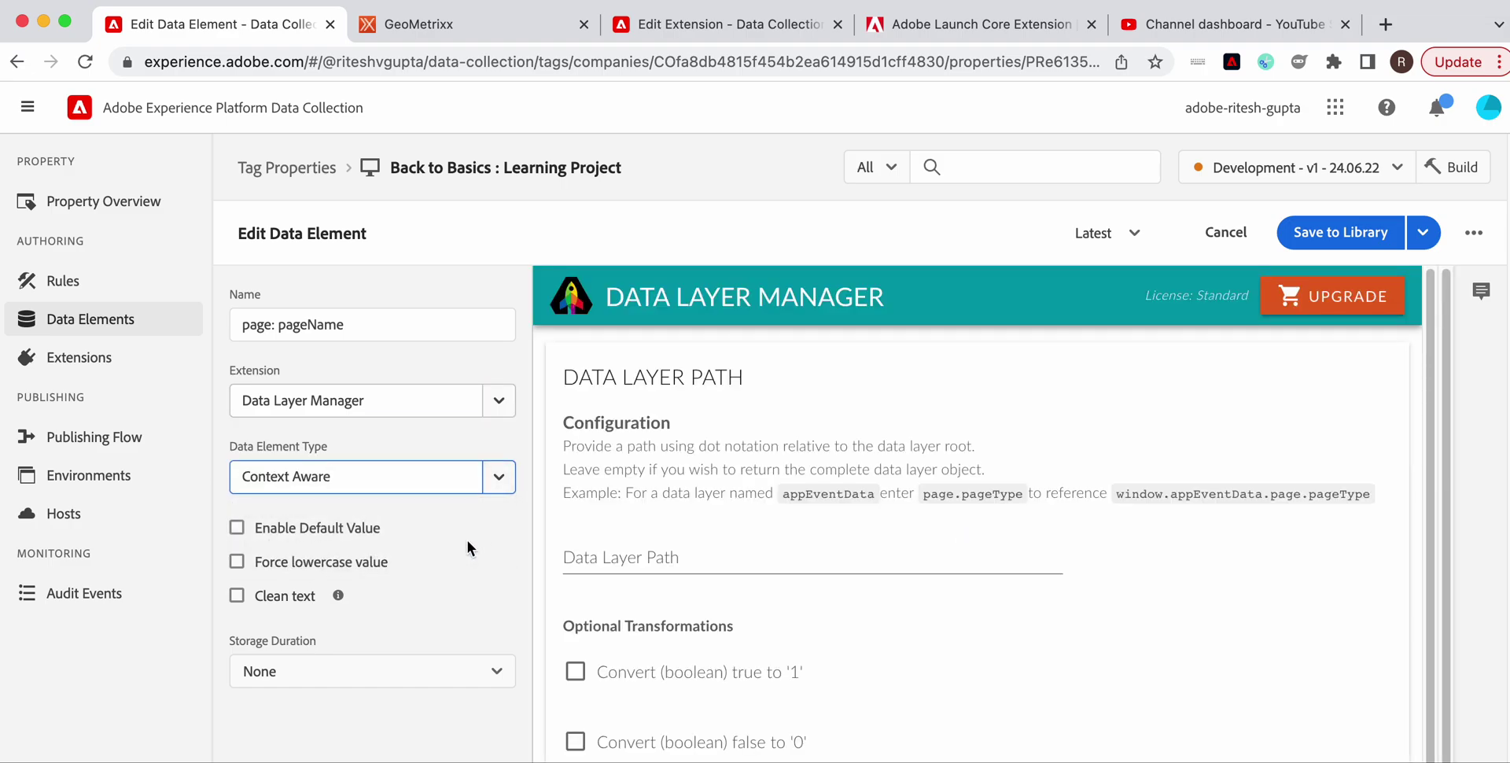
click(296, 596)
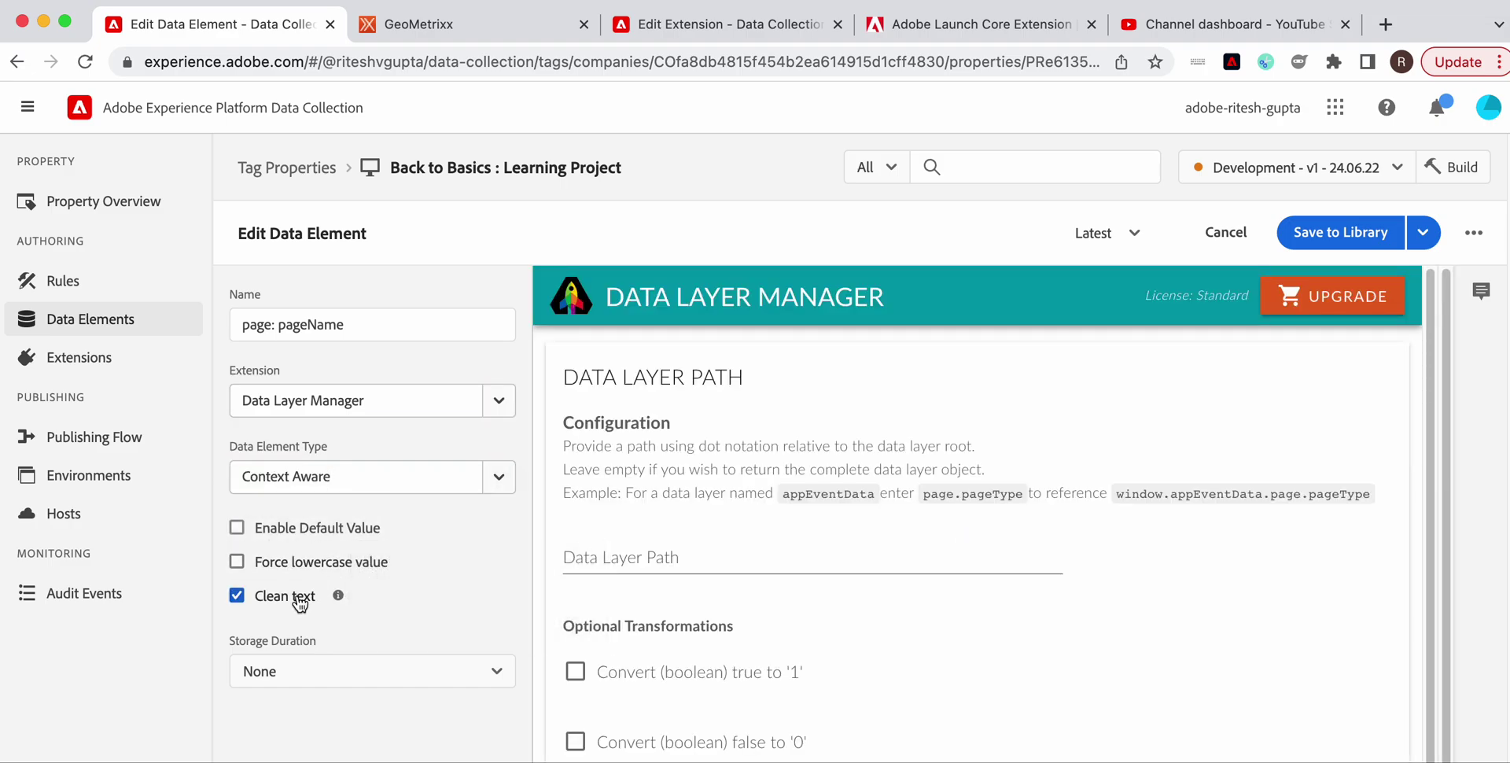
click(271, 564)
Set the Data Layer Path to page.pageInfo.pageName, following the object structure in index.html, and save the data element to the library
click(712, 545)
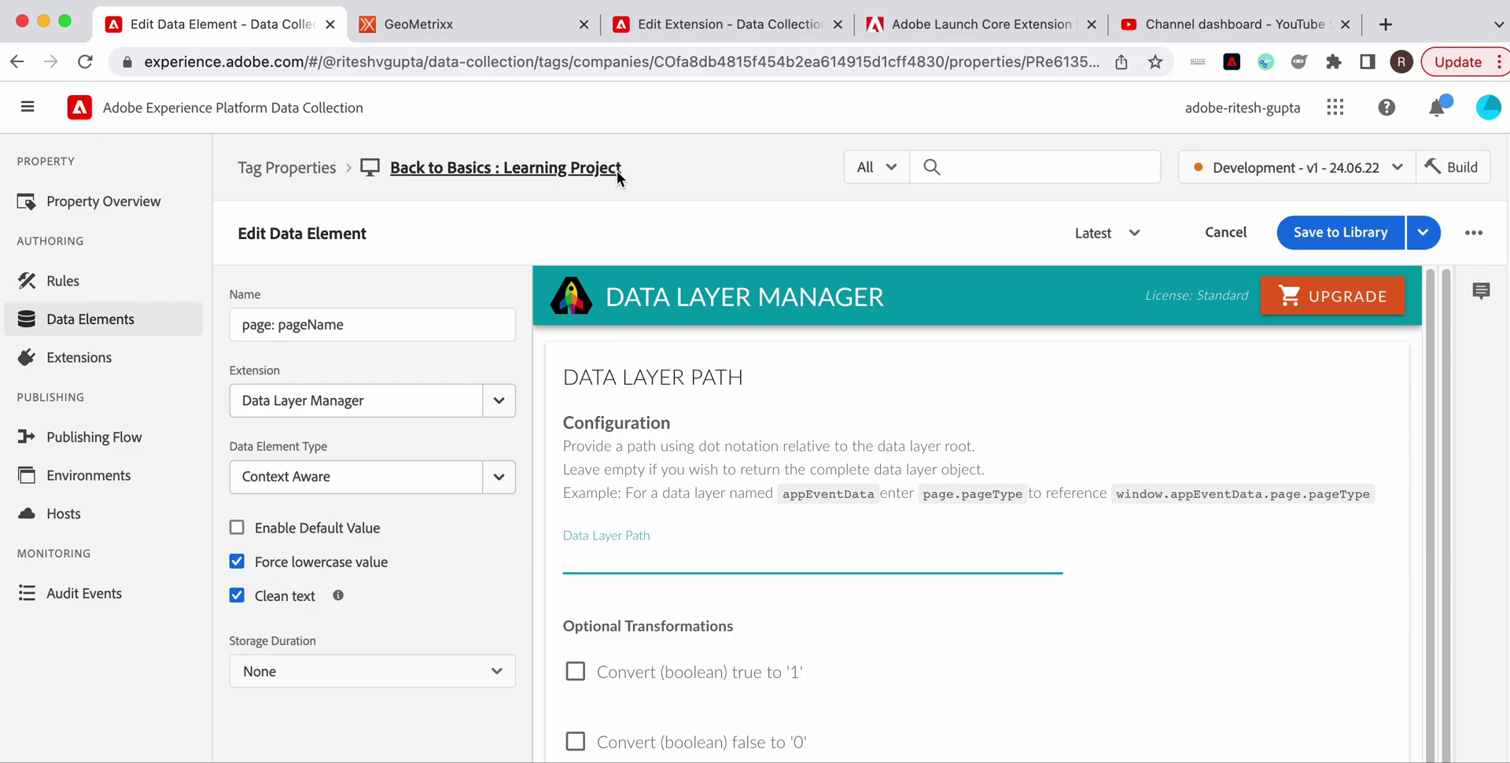
key(super+Tab)
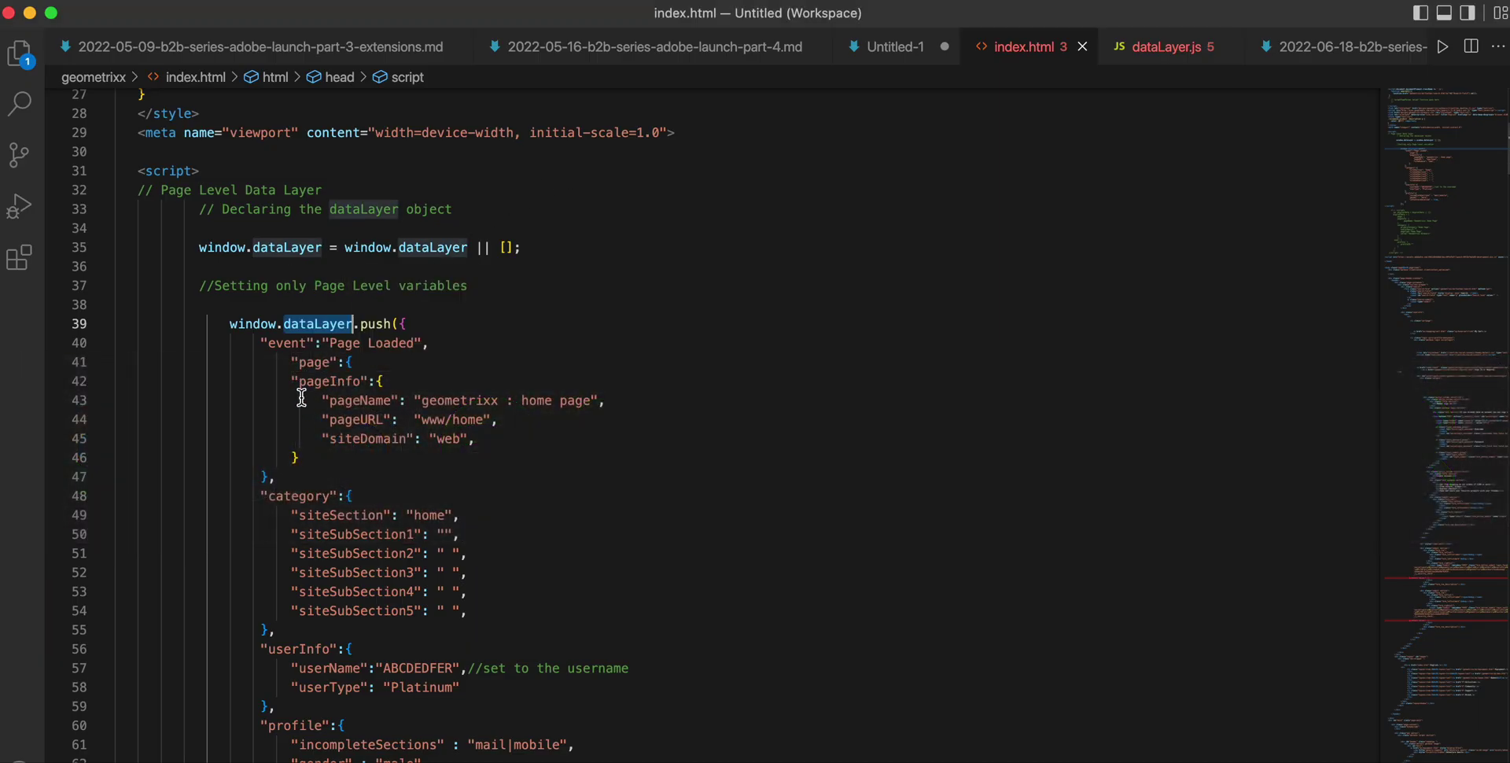
drag(296, 383, 583, 400)
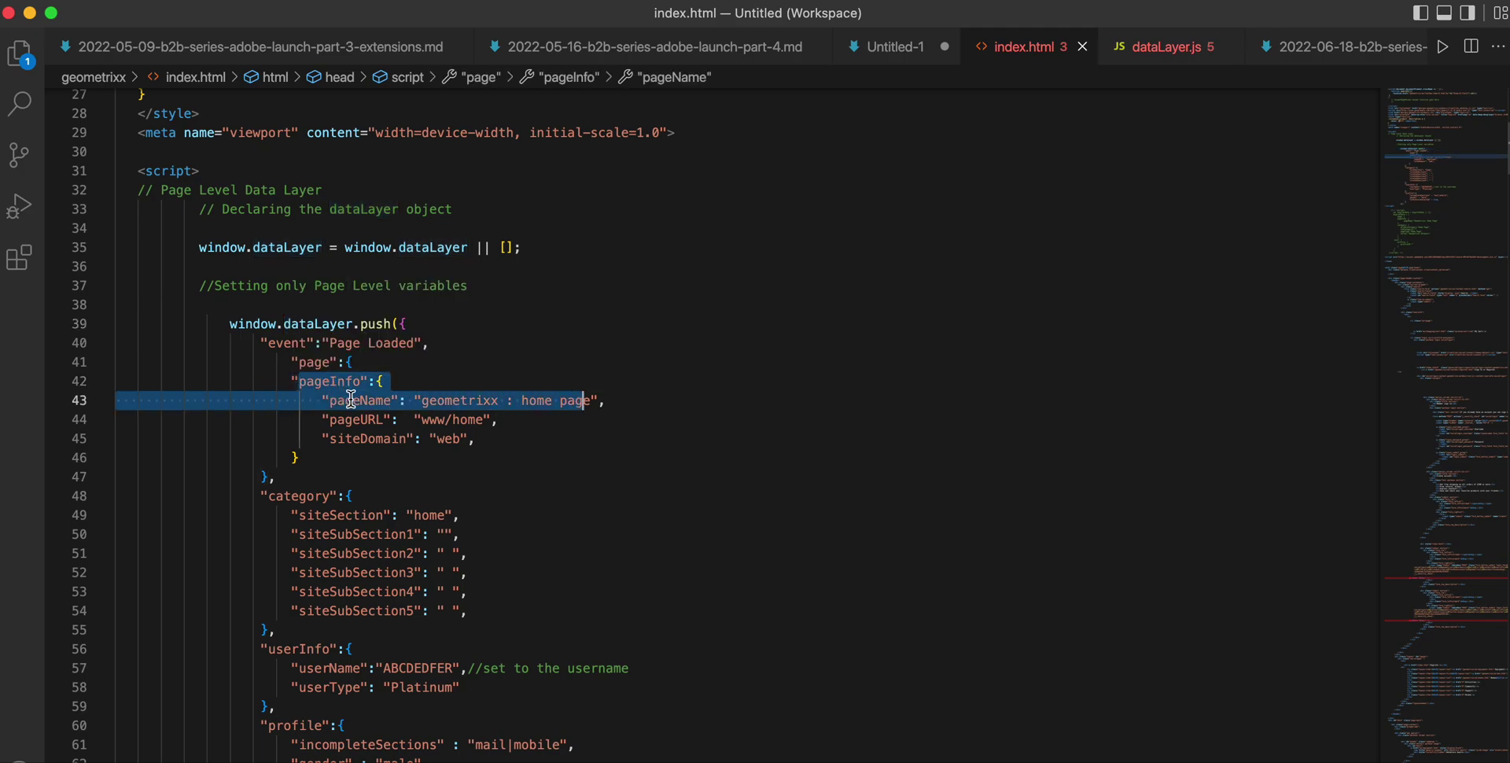
key(super+Tab)
click(560, 543)
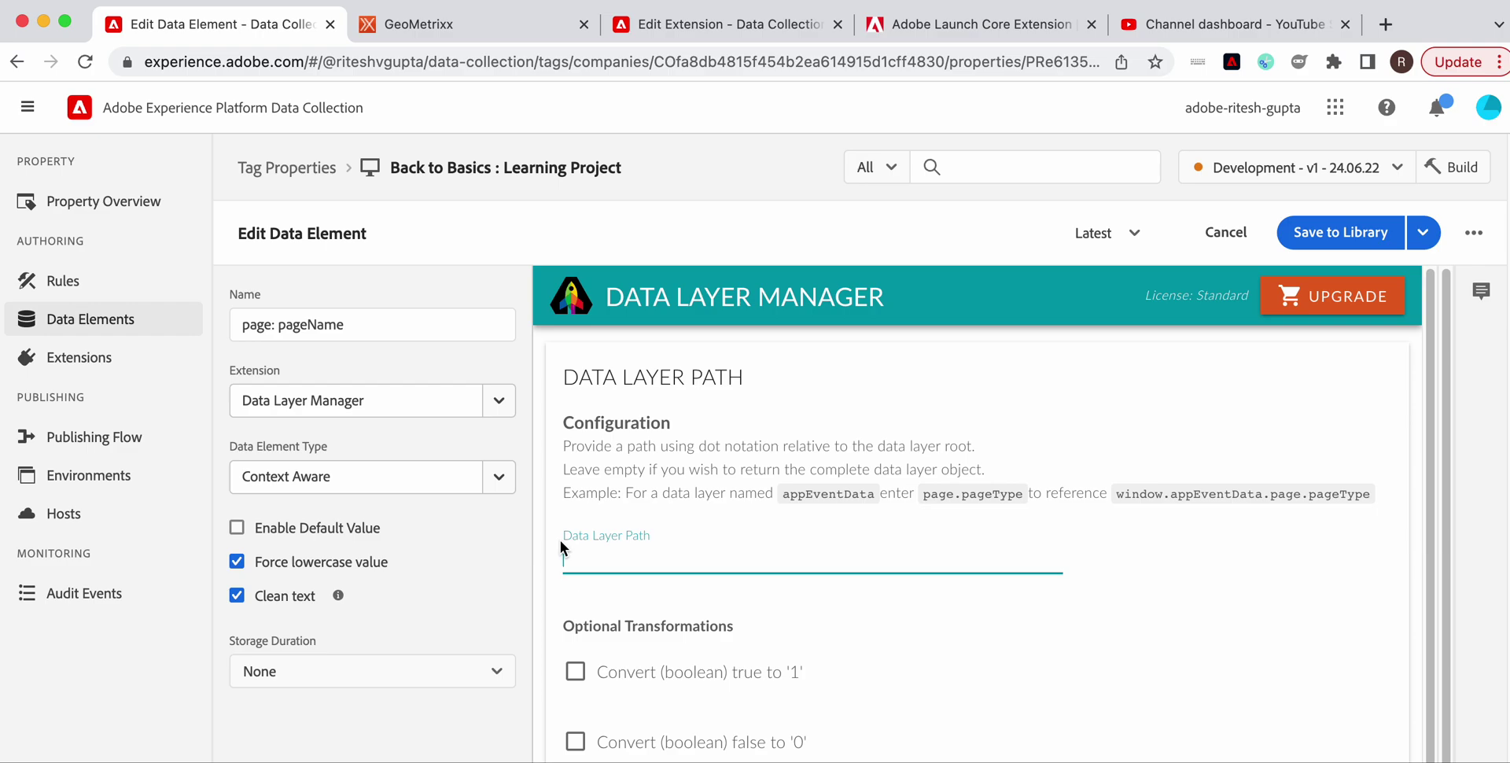
text(page.pageInfo.pageName)
scroll(903, 598, down, 2)
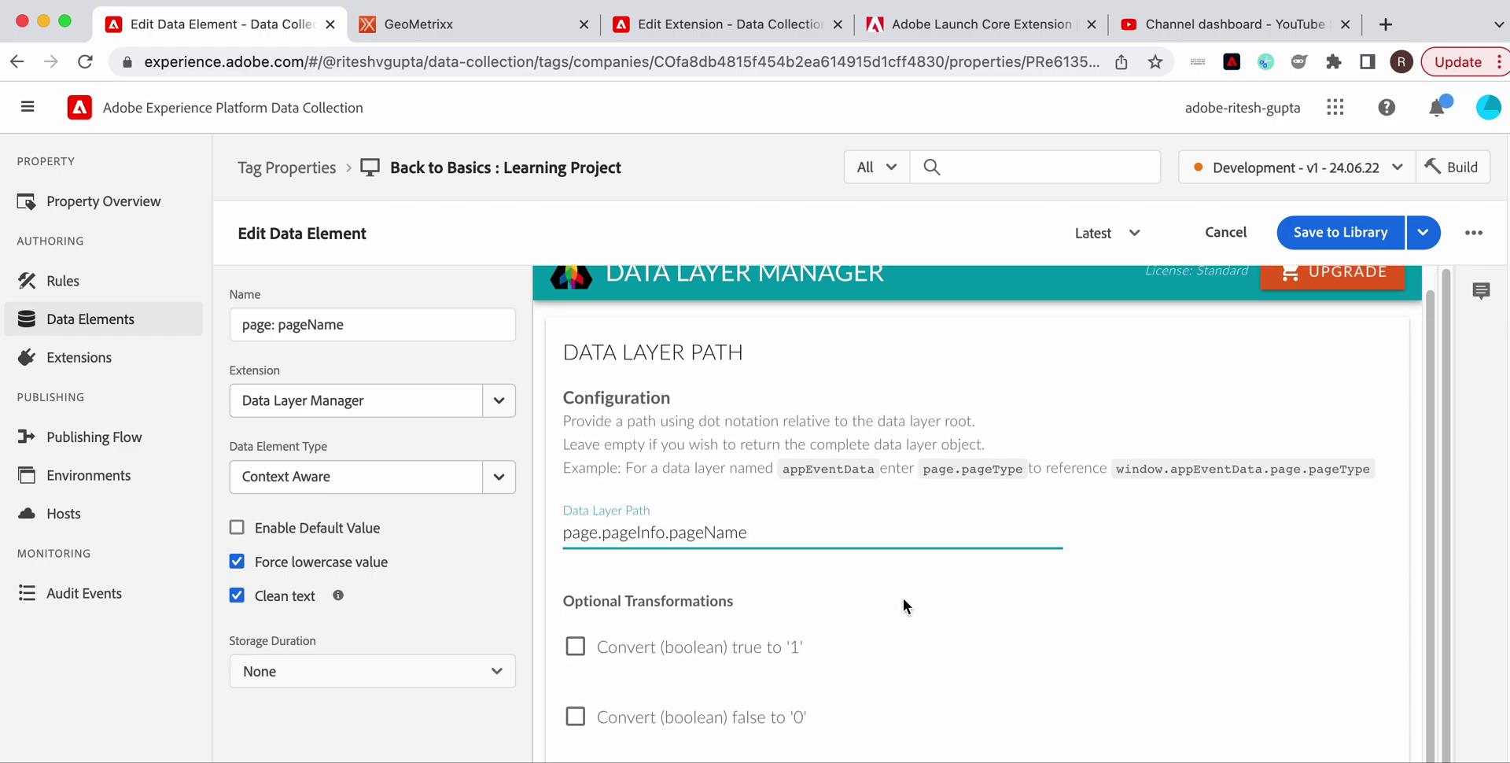
scroll(903, 597, down, 1)
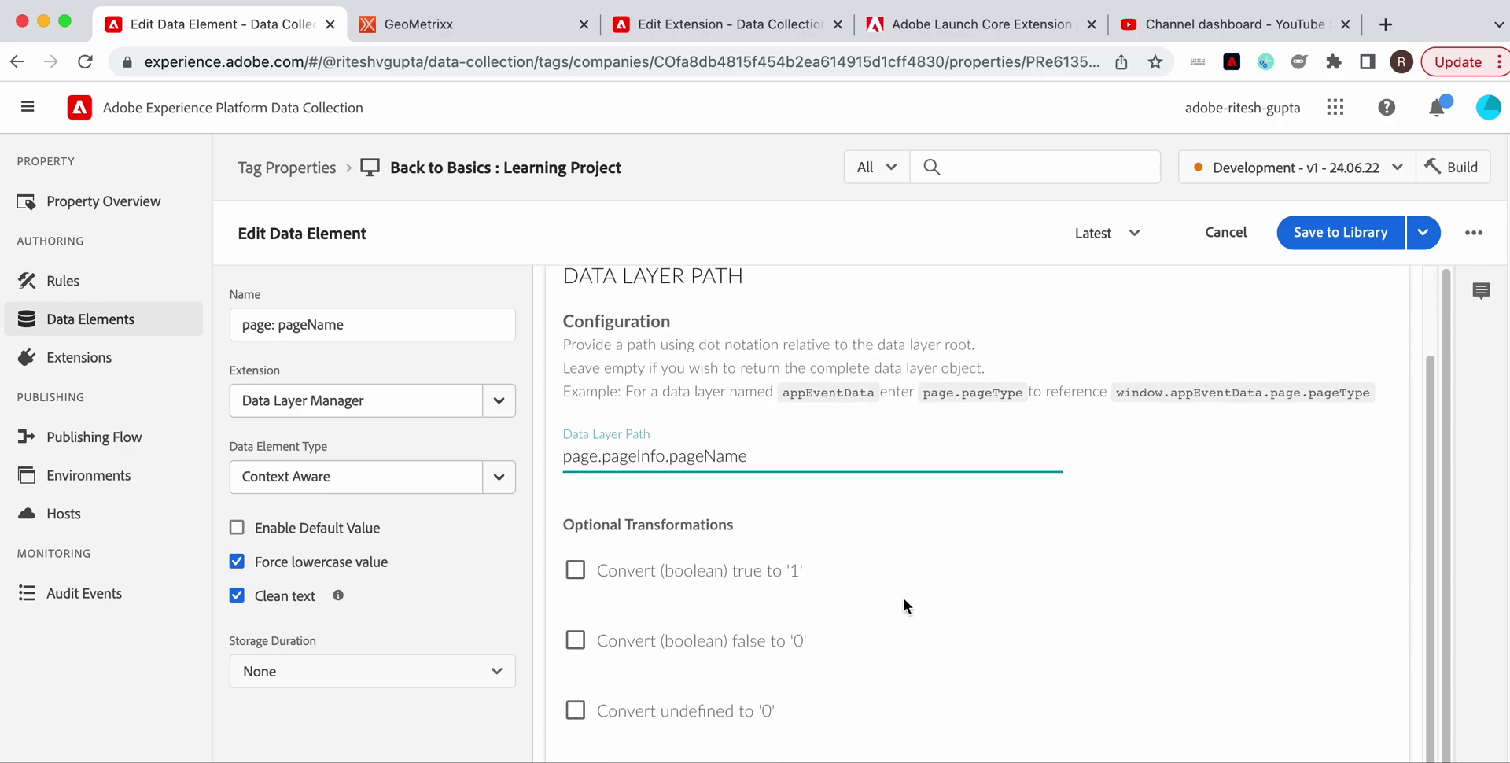
click(1303, 249)
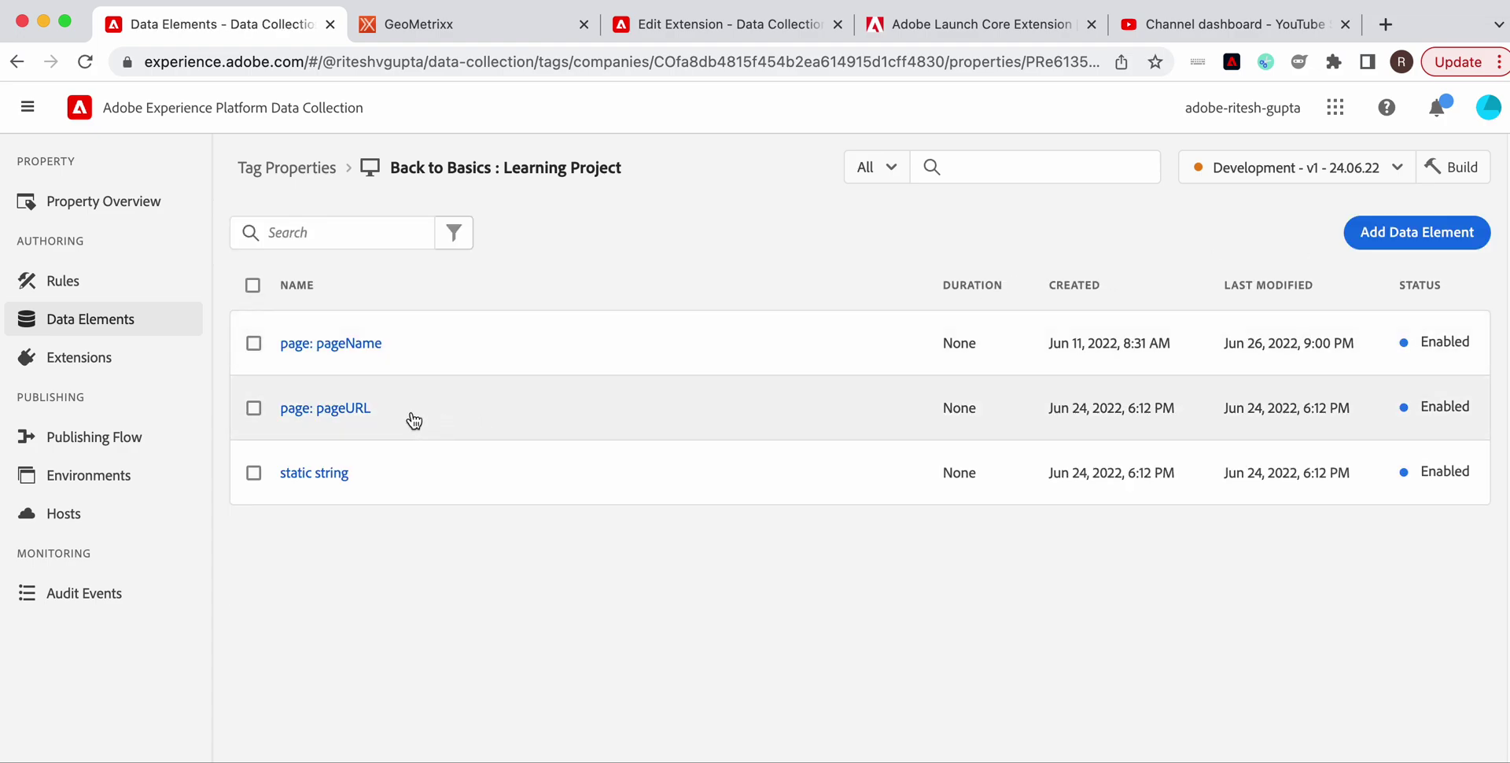
Change the "page: pageURL" data element to Data Layer Manager's Context Aware type, with Force lowercase value and Clean text enabled
click(335, 407)
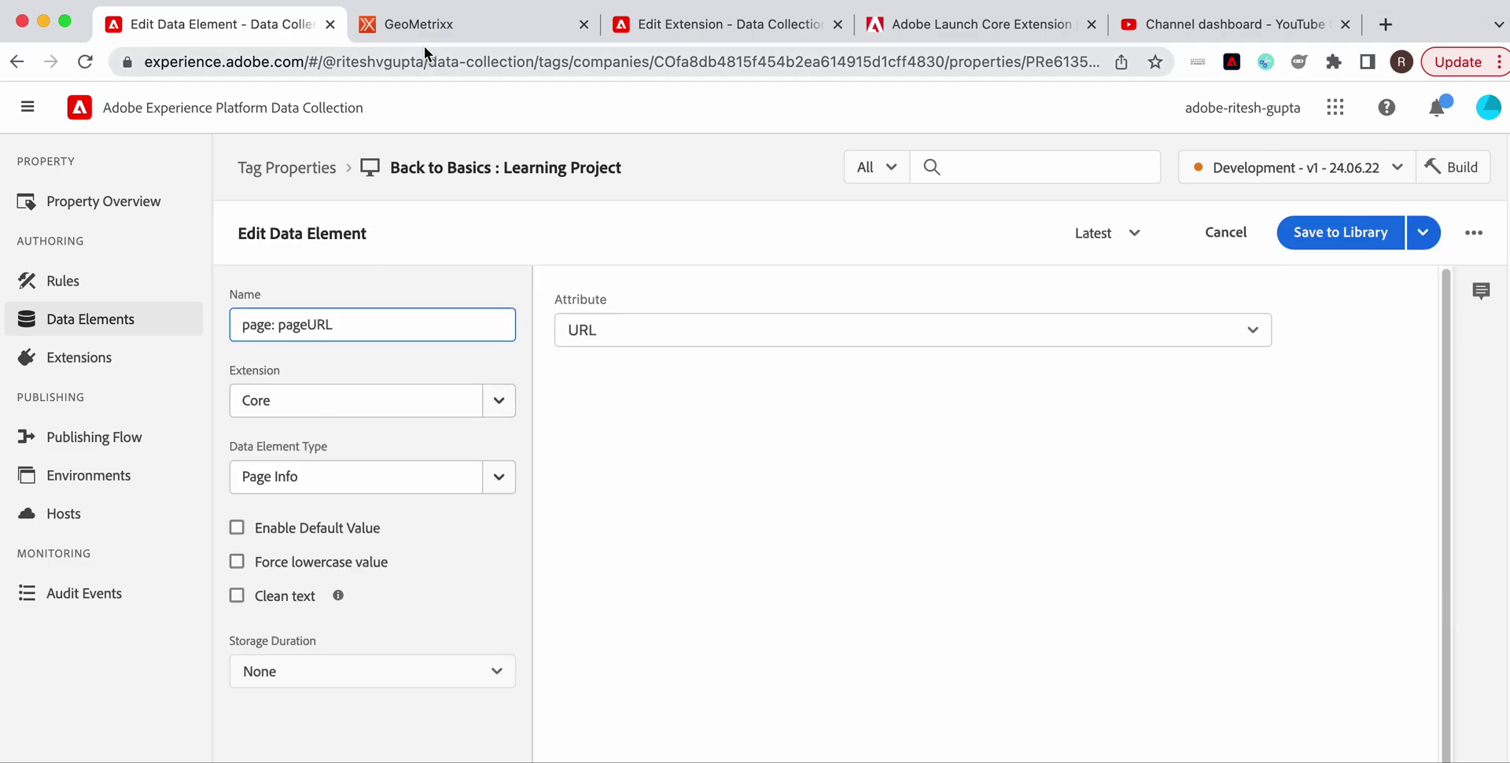
key(super+Tab)
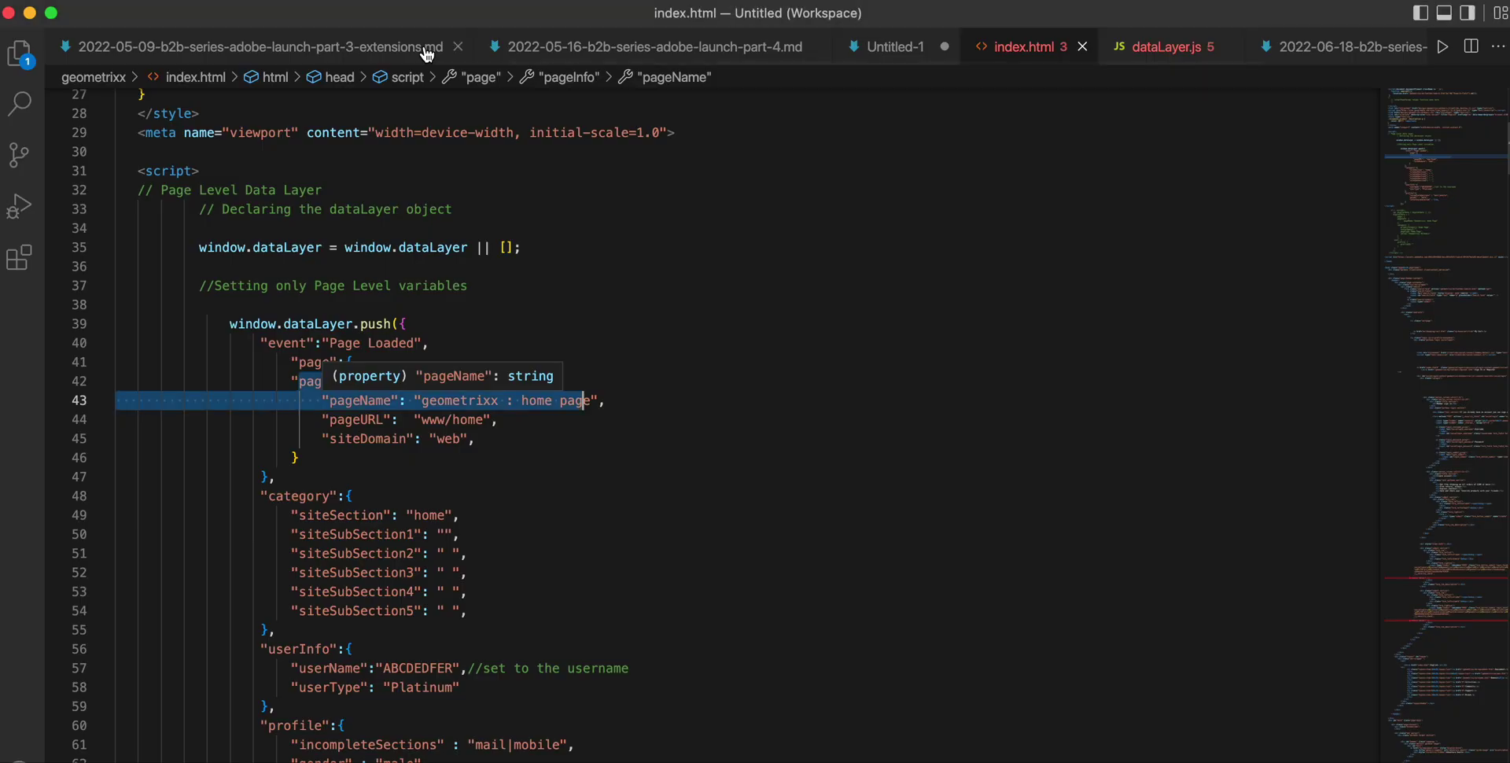
click(342, 411)
key(super+Tab)
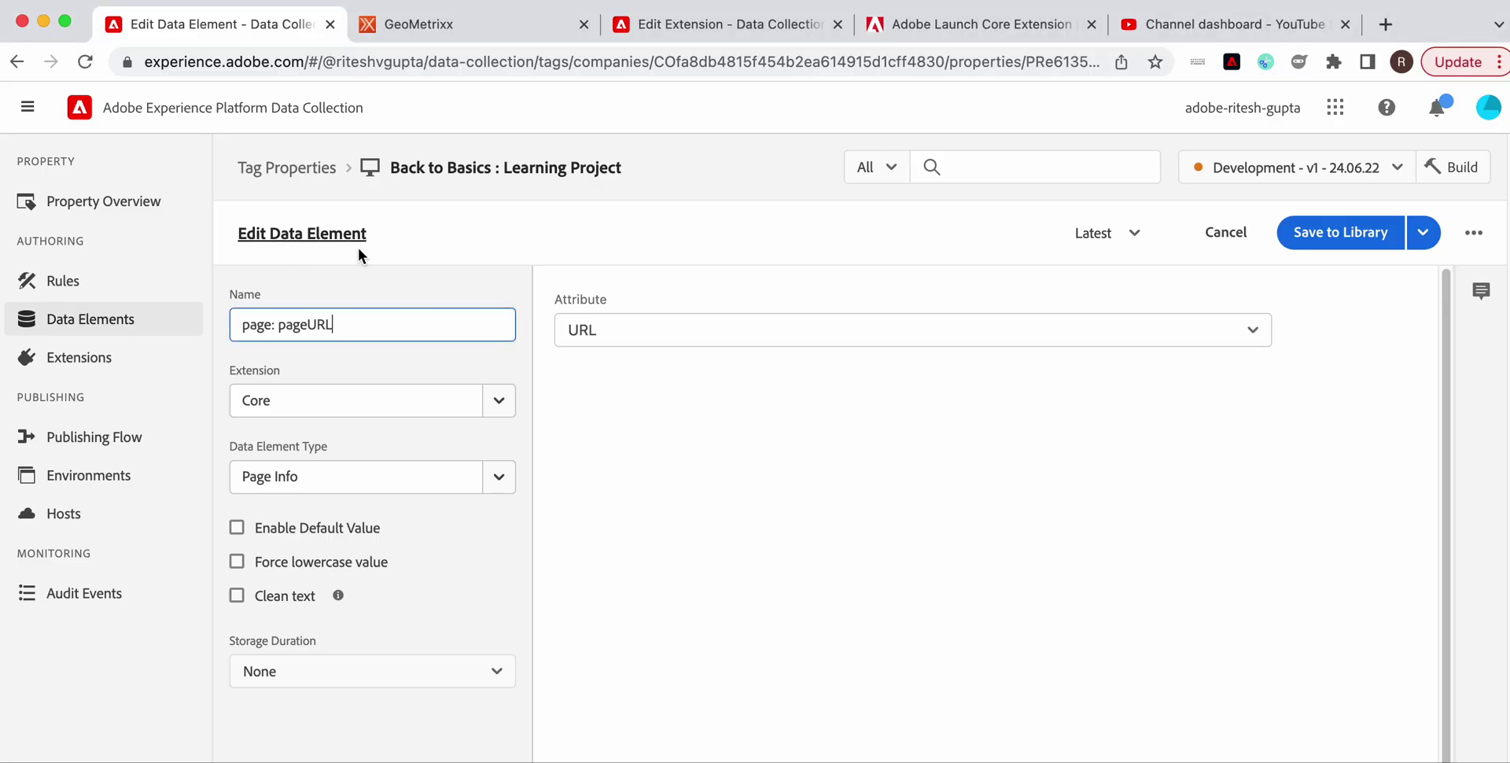
click(511, 404)
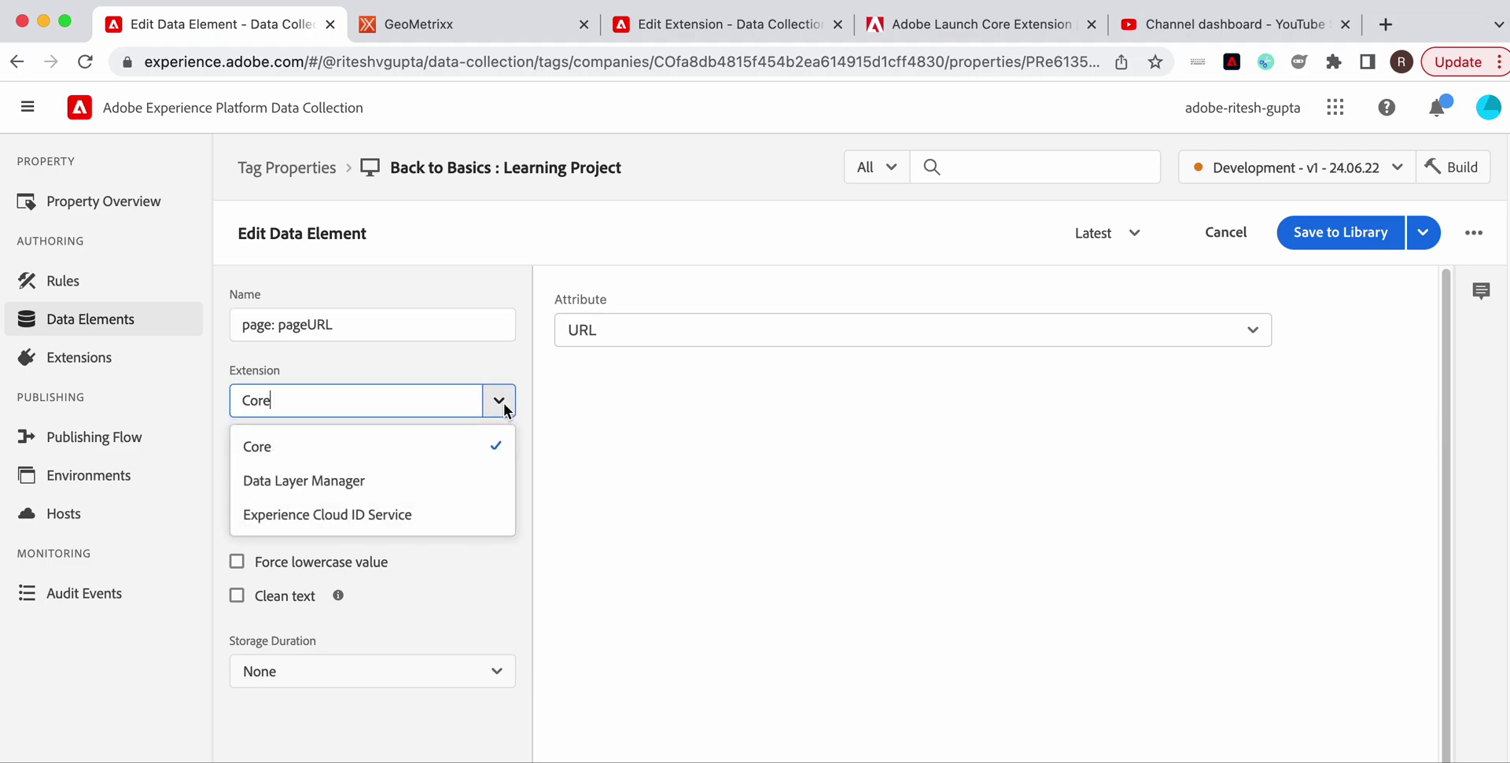
click(465, 465)
click(492, 476)
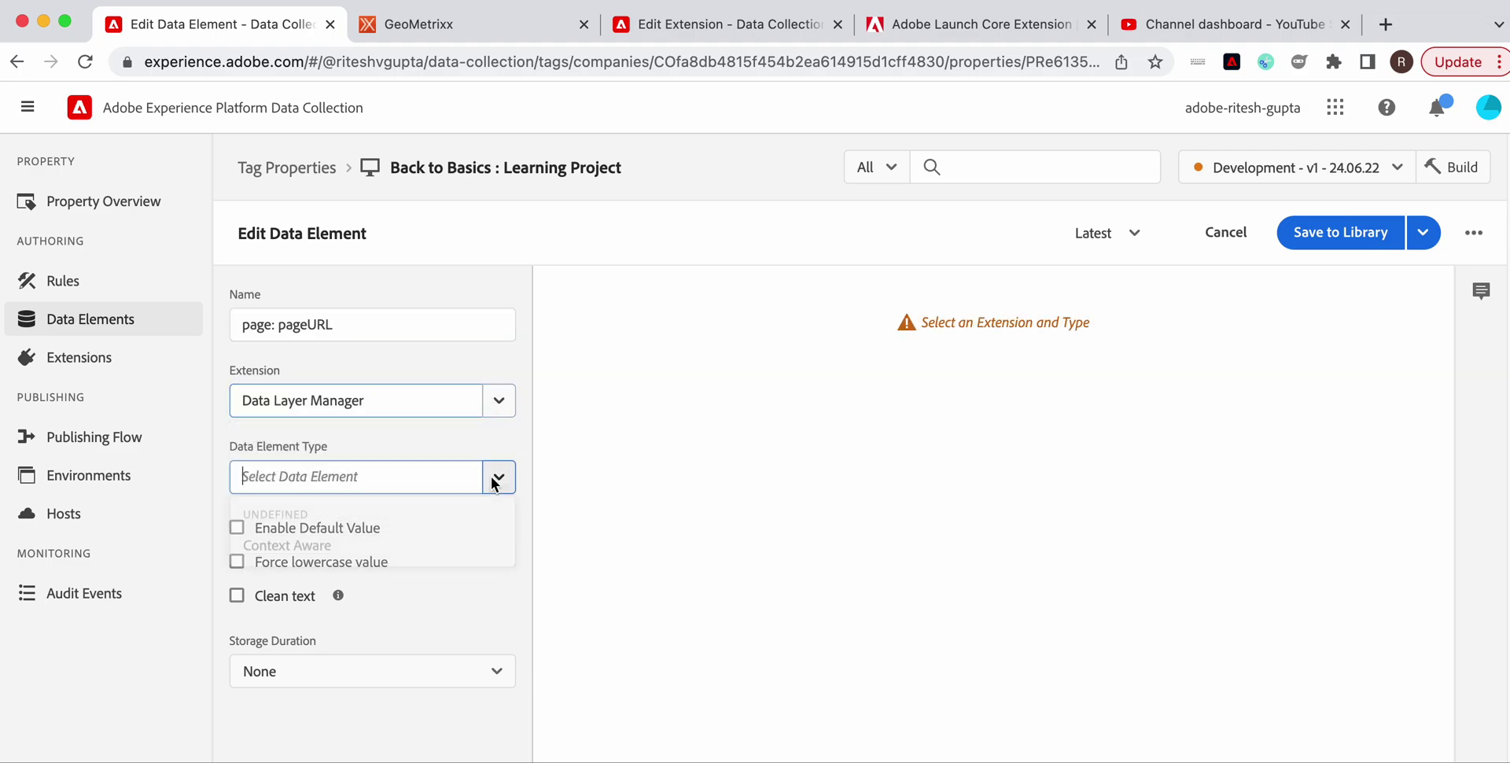
click(445, 554)
click(303, 568)
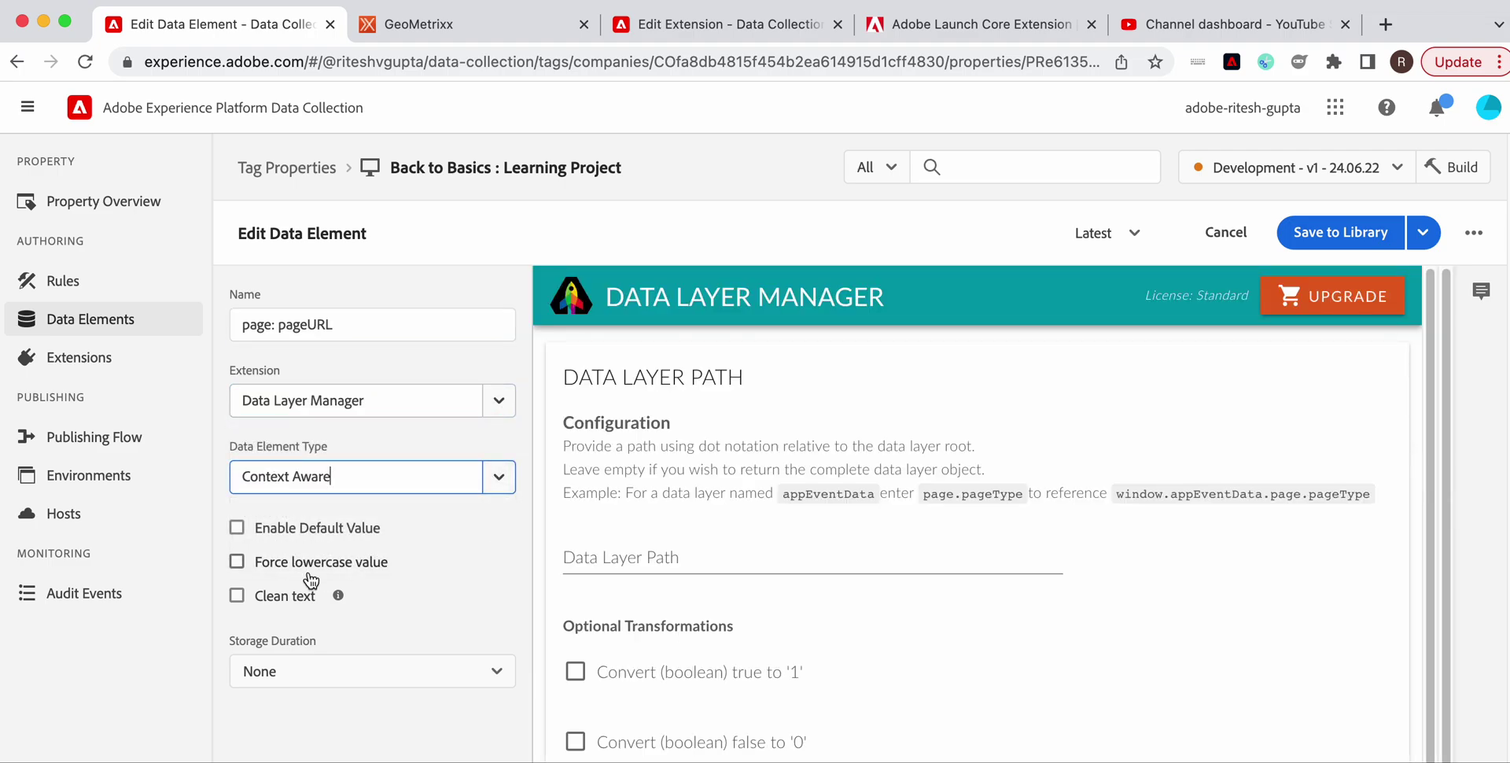
click(289, 604)
Set the Data Layer Path to page.pageInfo.pageURL, check it against index.html, and save the data element to the library
click(688, 567)
text(page)
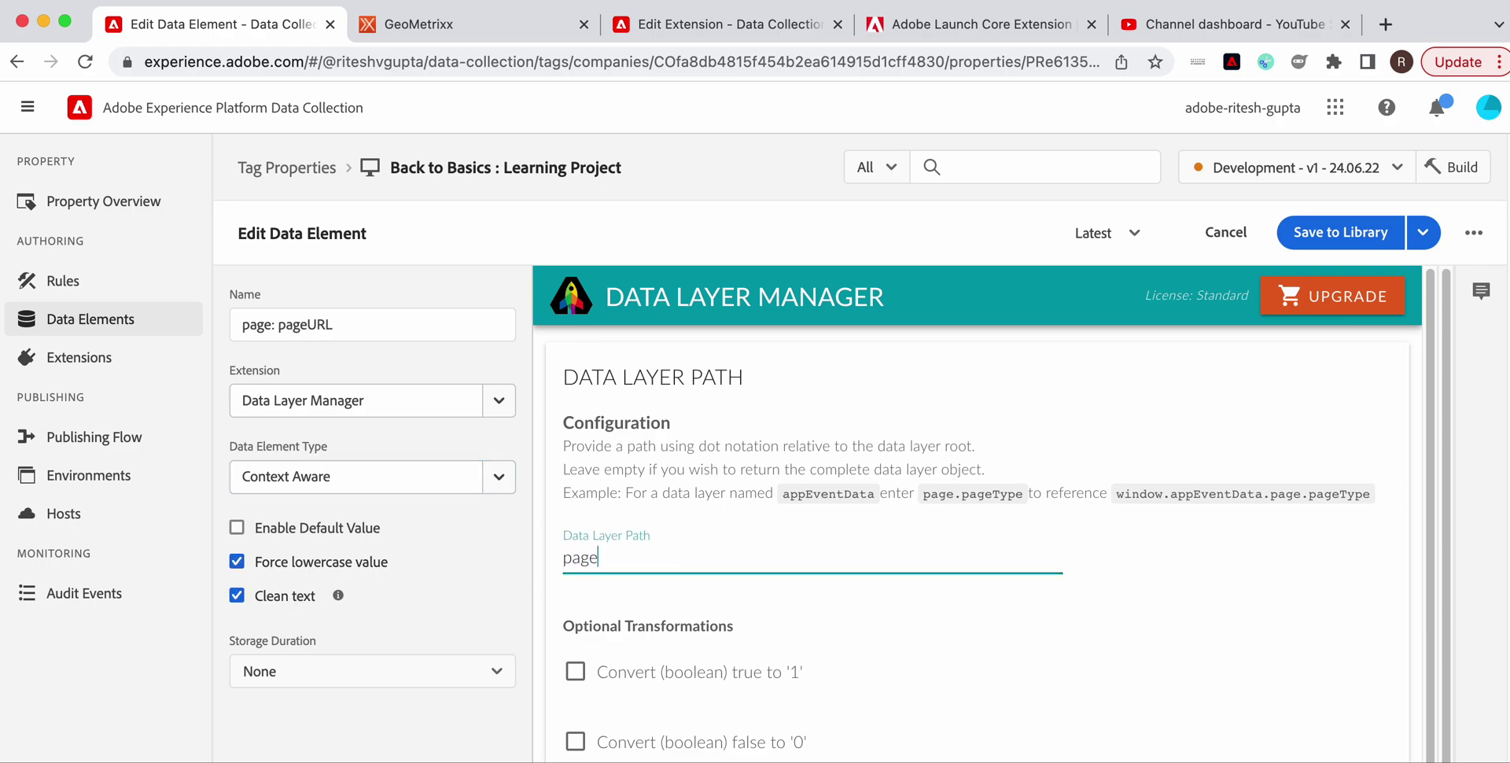
text(.pageInfo.pageURL)
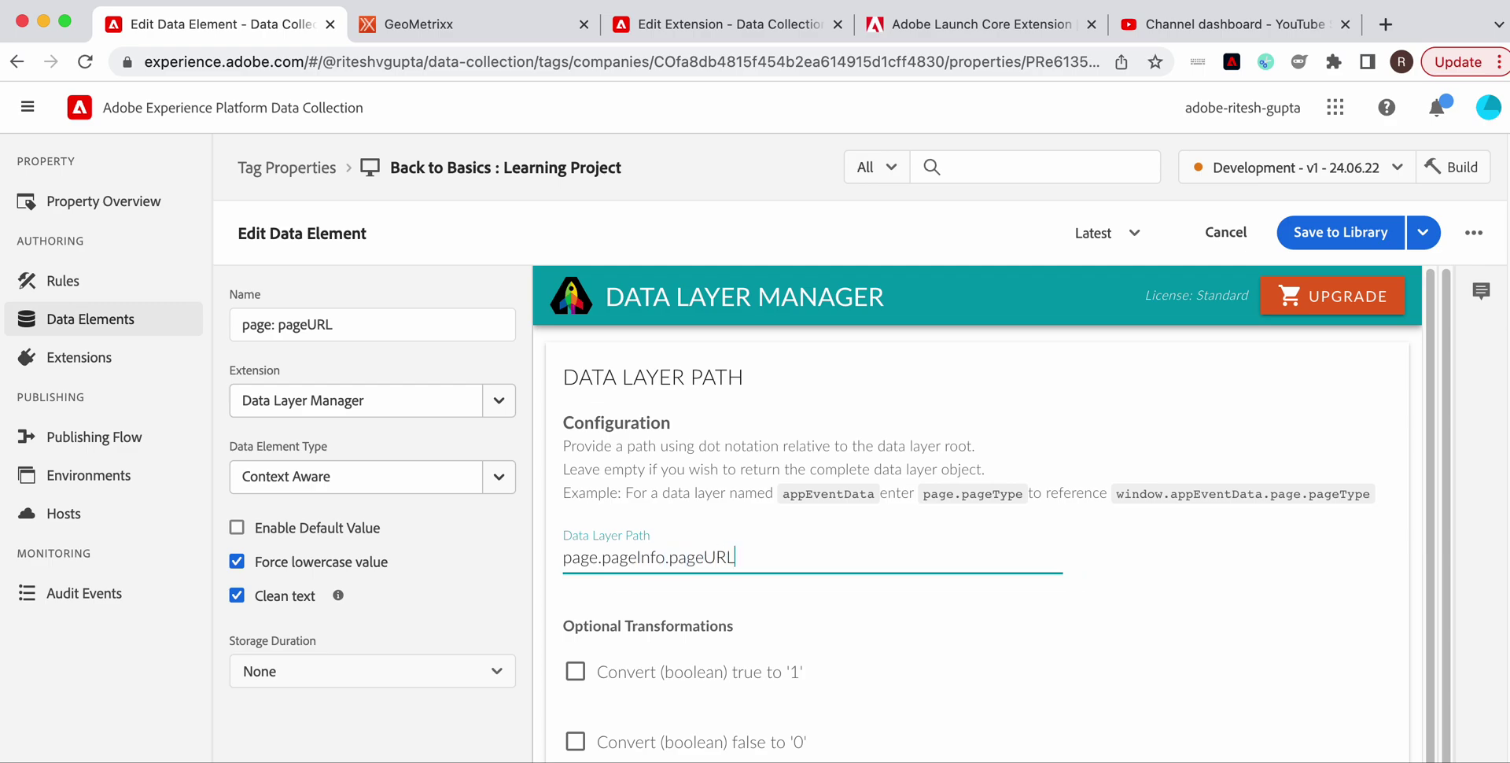
key(super+Tab)
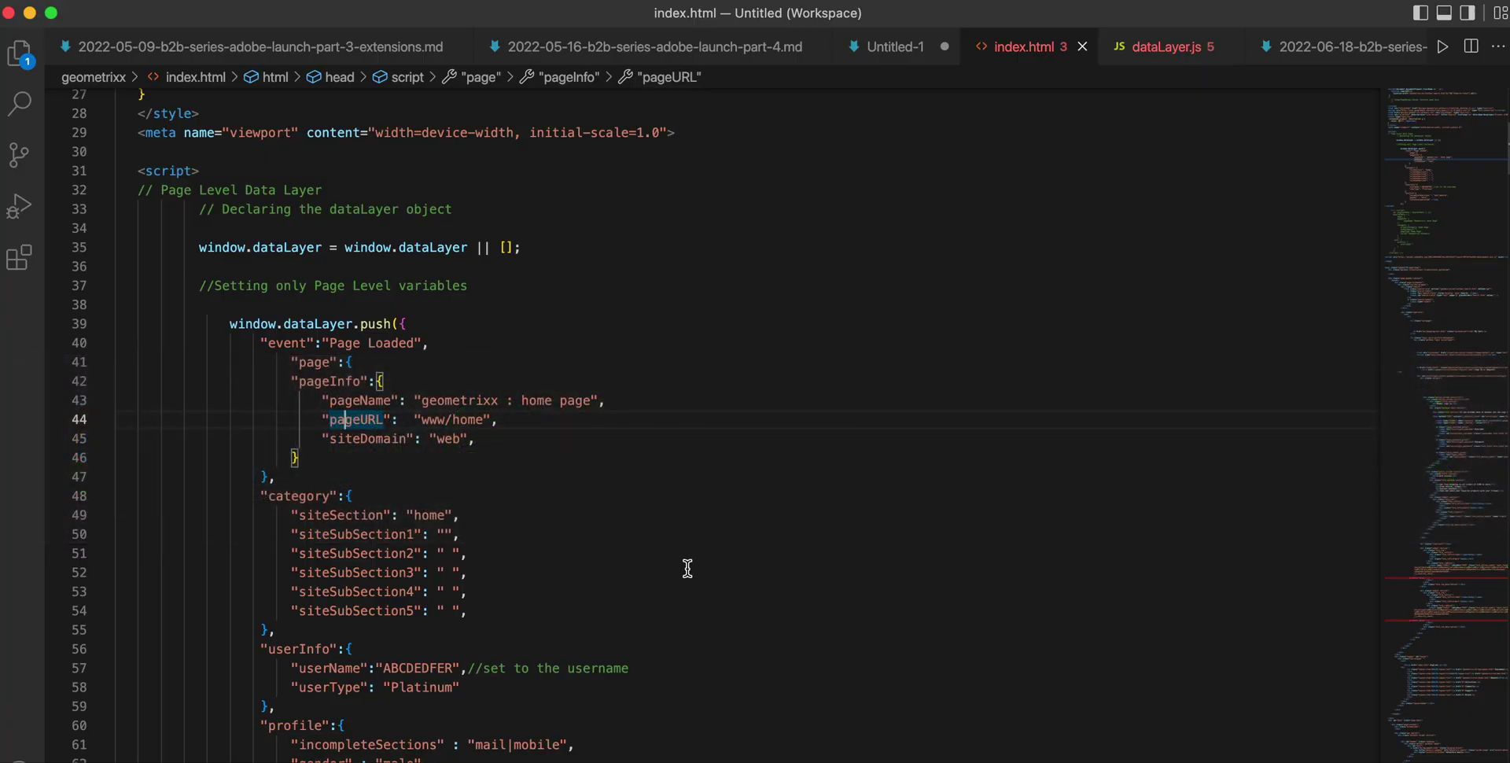
key(super+Tab)
click(1357, 241)
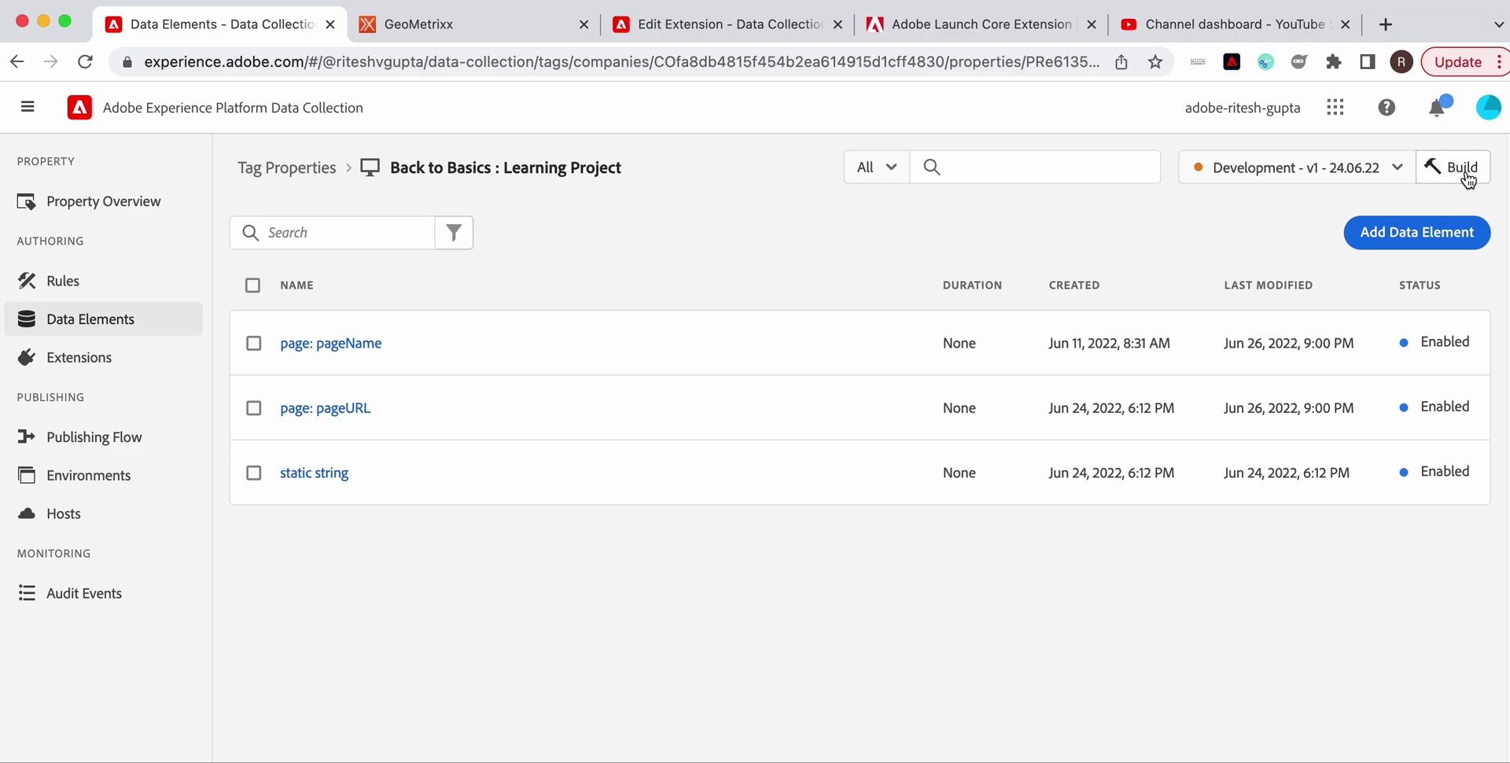
Build the Development - v1 - 24.06.22 library and reload the GeoMetrixx page with its cache emptied
click(1467, 179)
click(457, 35)
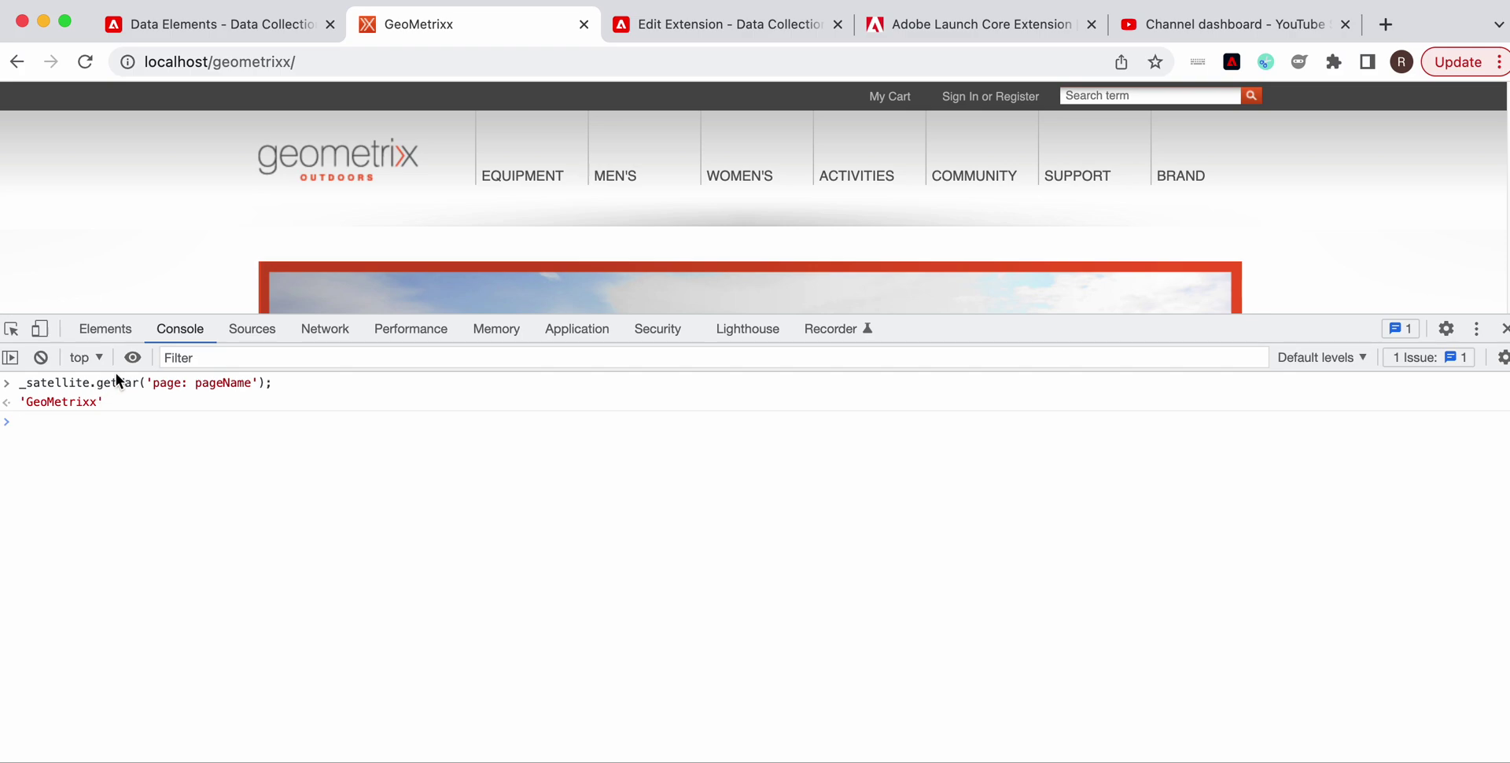
click(24, 403)
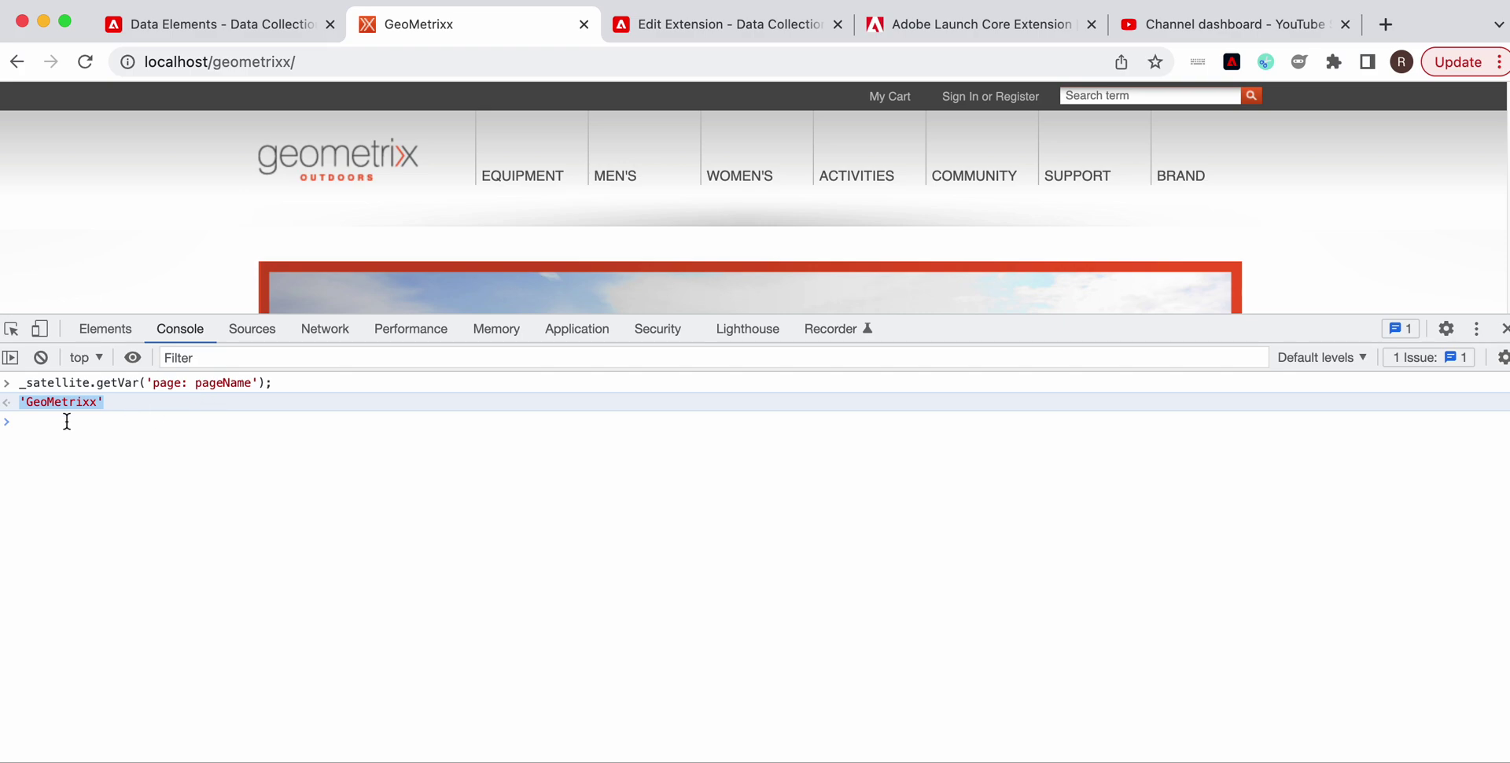
right_click(90, 66)
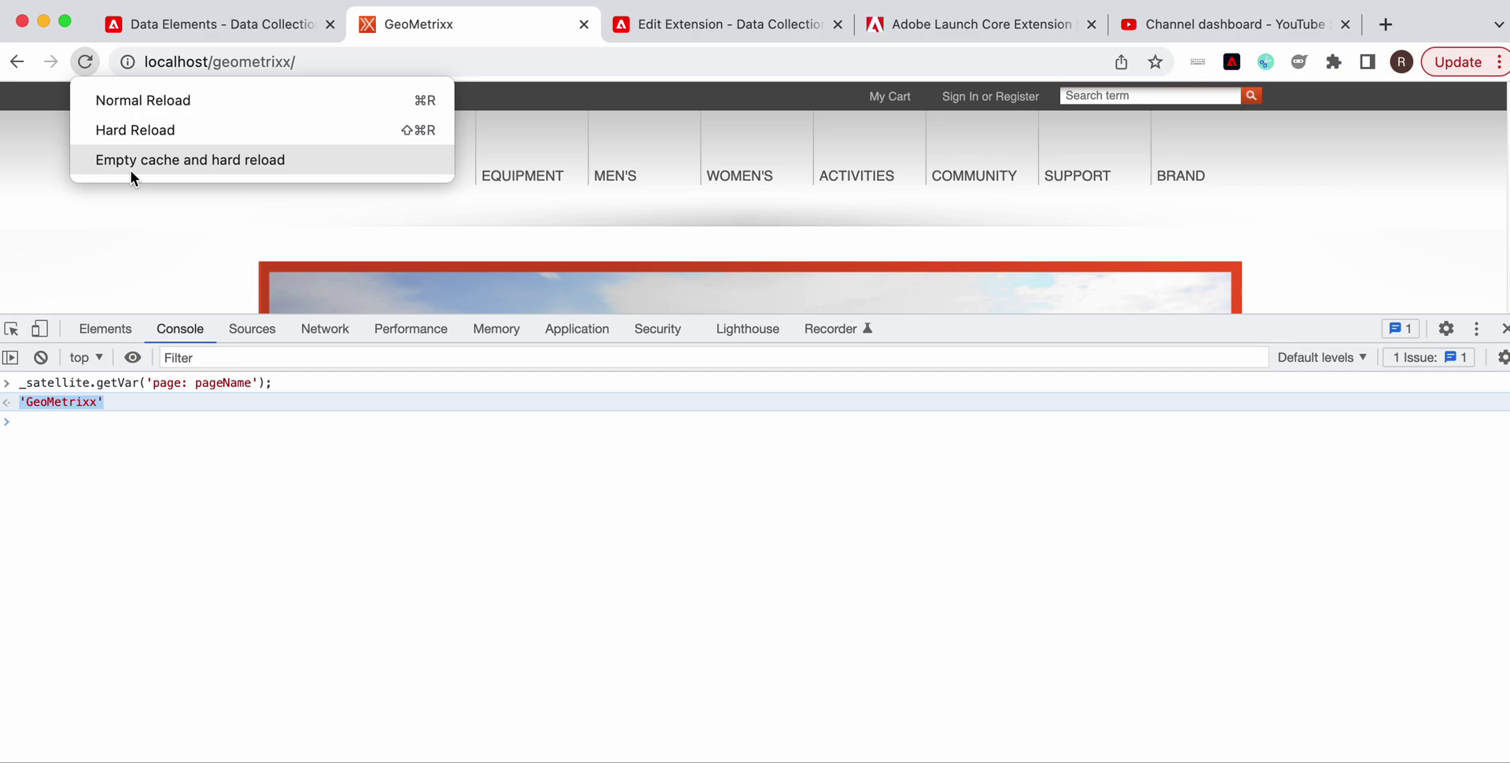
click(131, 171)
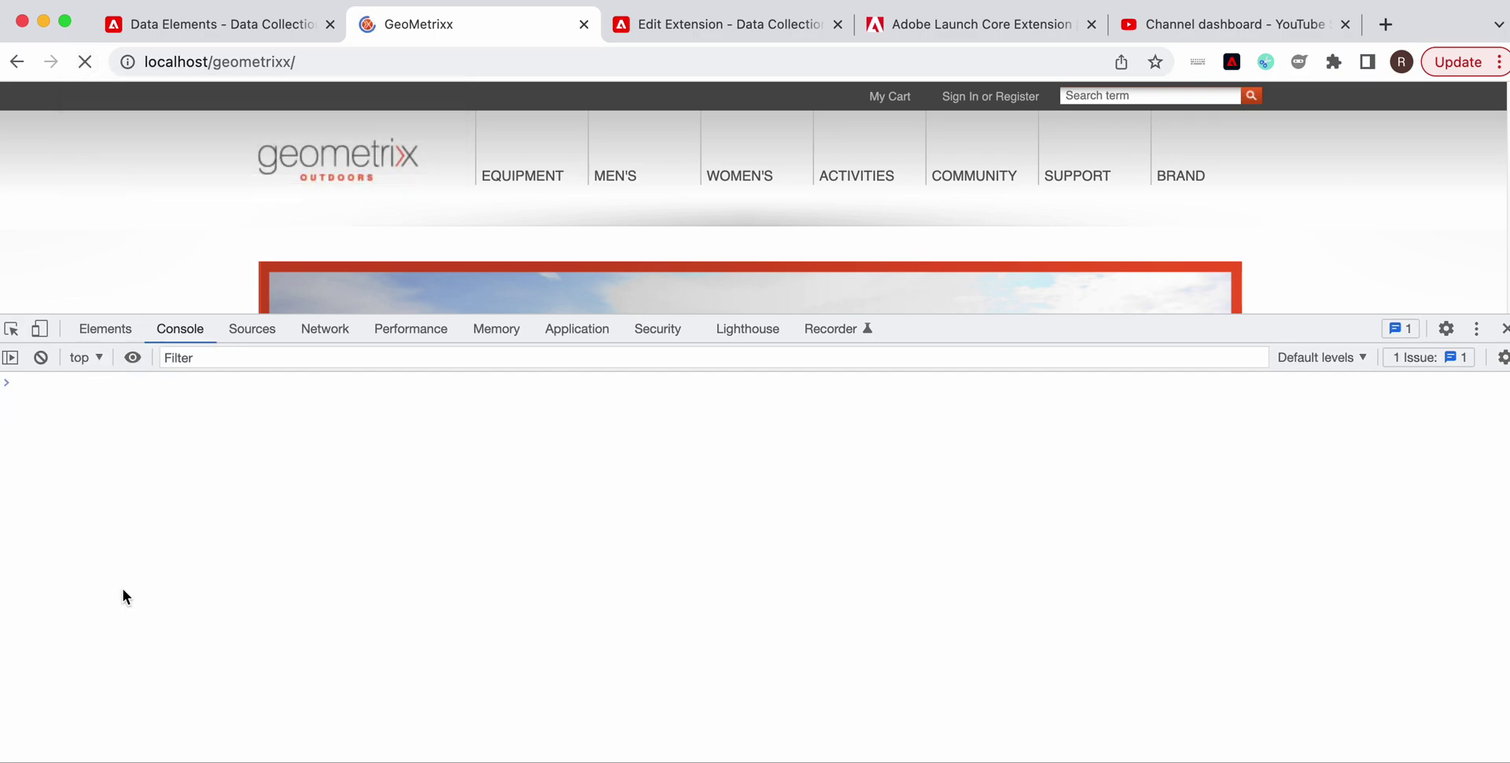
Clear the GeoMetrixx console and evaluate _satellite.getVar('page: pageName'); in it
click(41, 357)
text(_satellite.get)
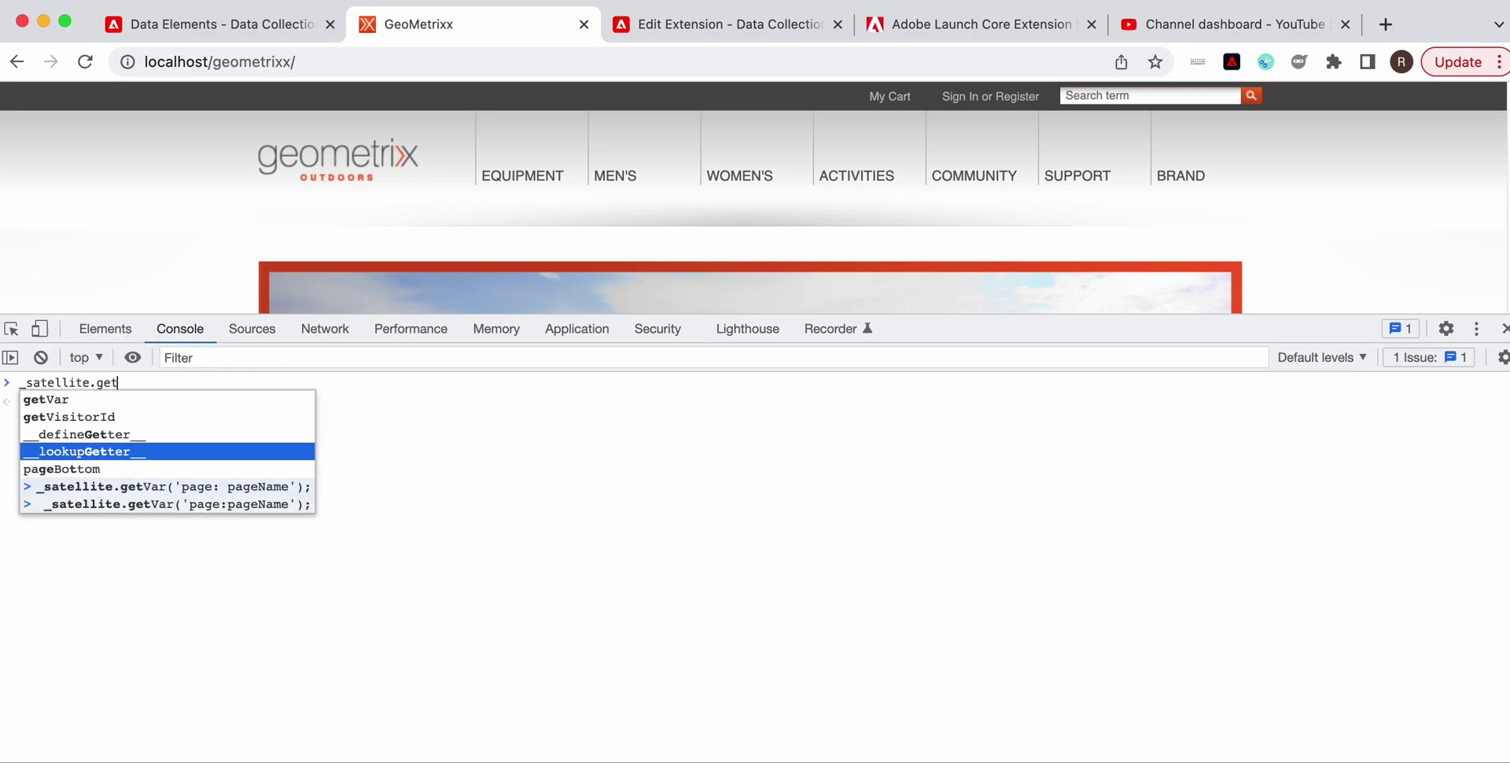
key(Down)
key(Down)
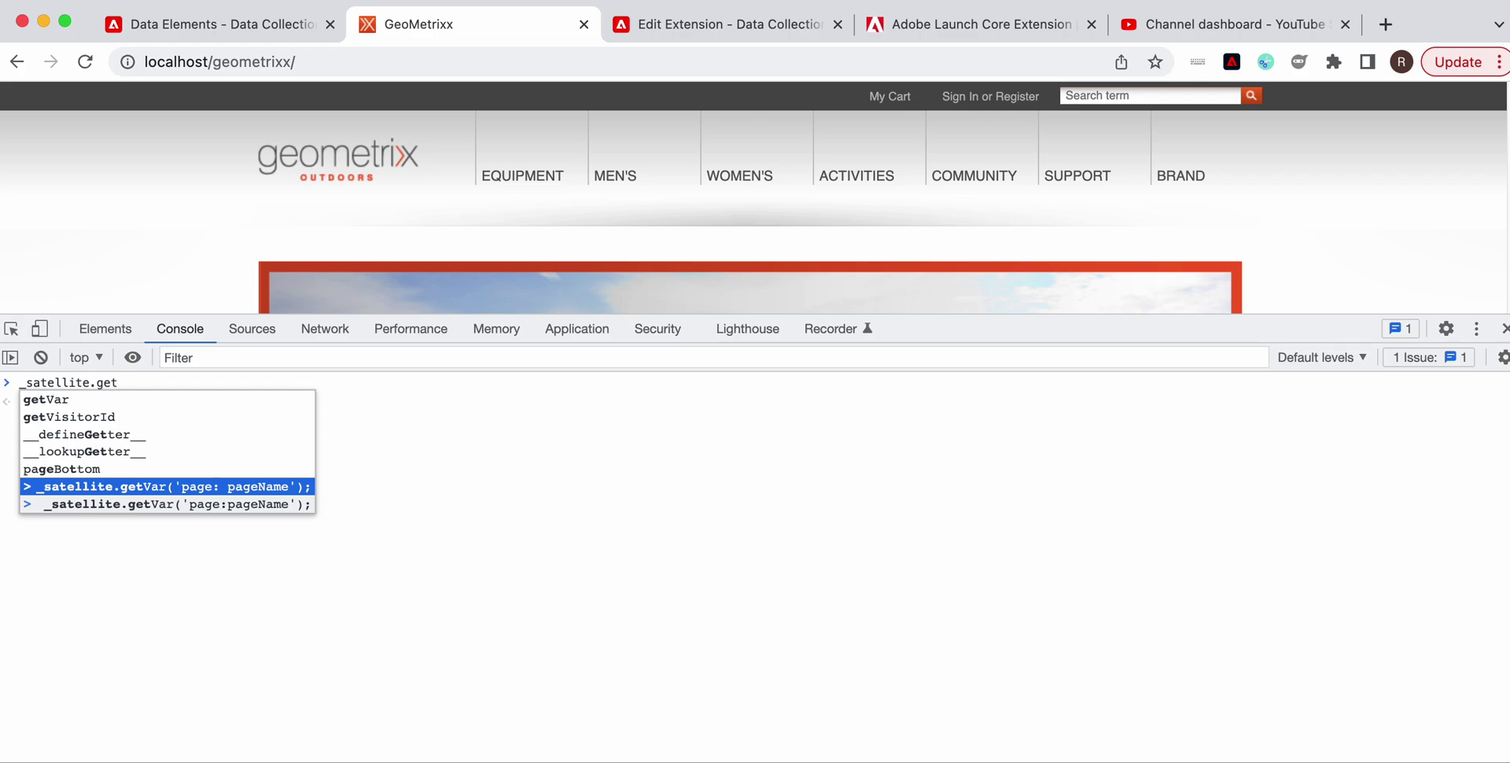
key(Tab)
key(Return)
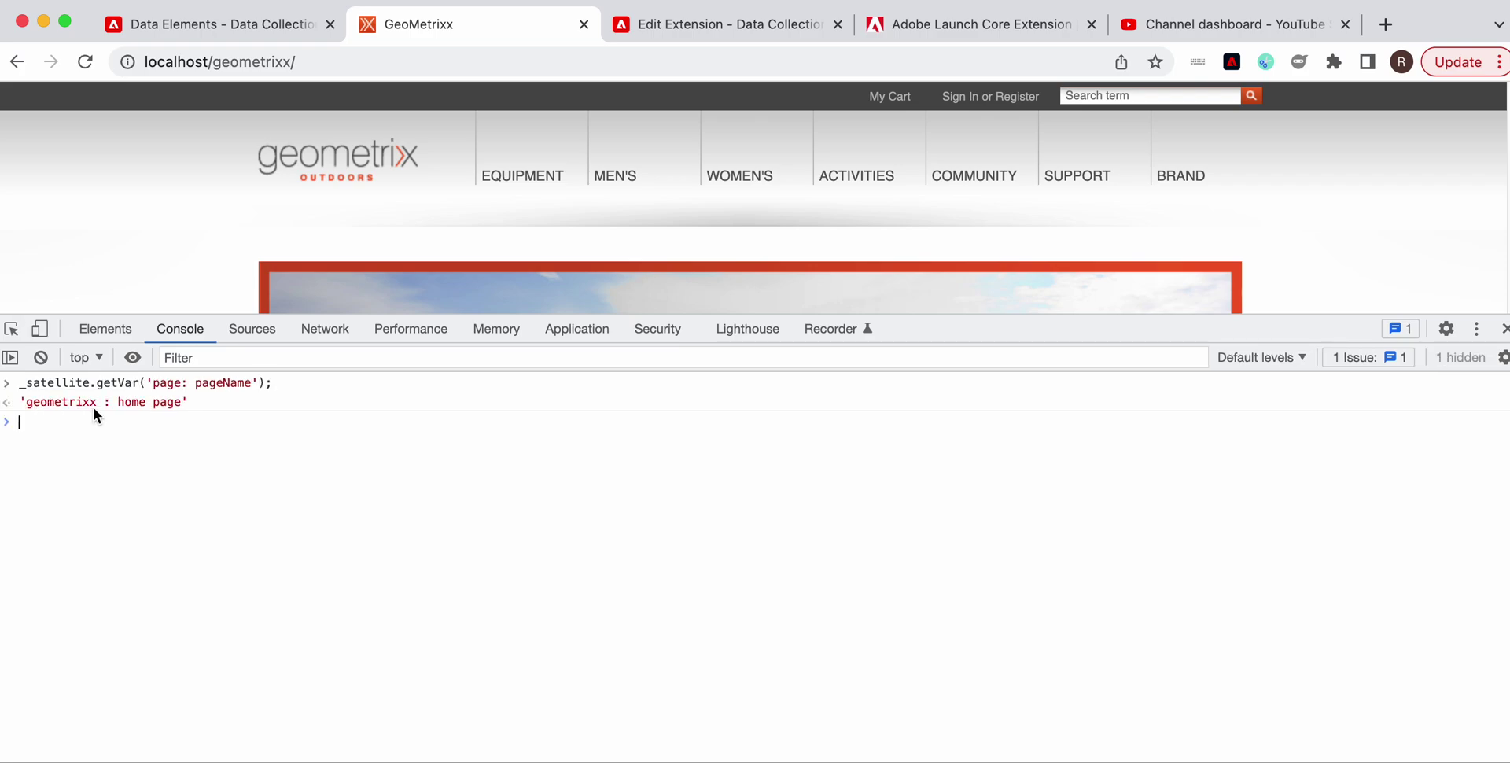
Switch to Visual Studio Code, change the pageName value in index.html to "geometrixx : index page", and save the file
key(super+Tab)
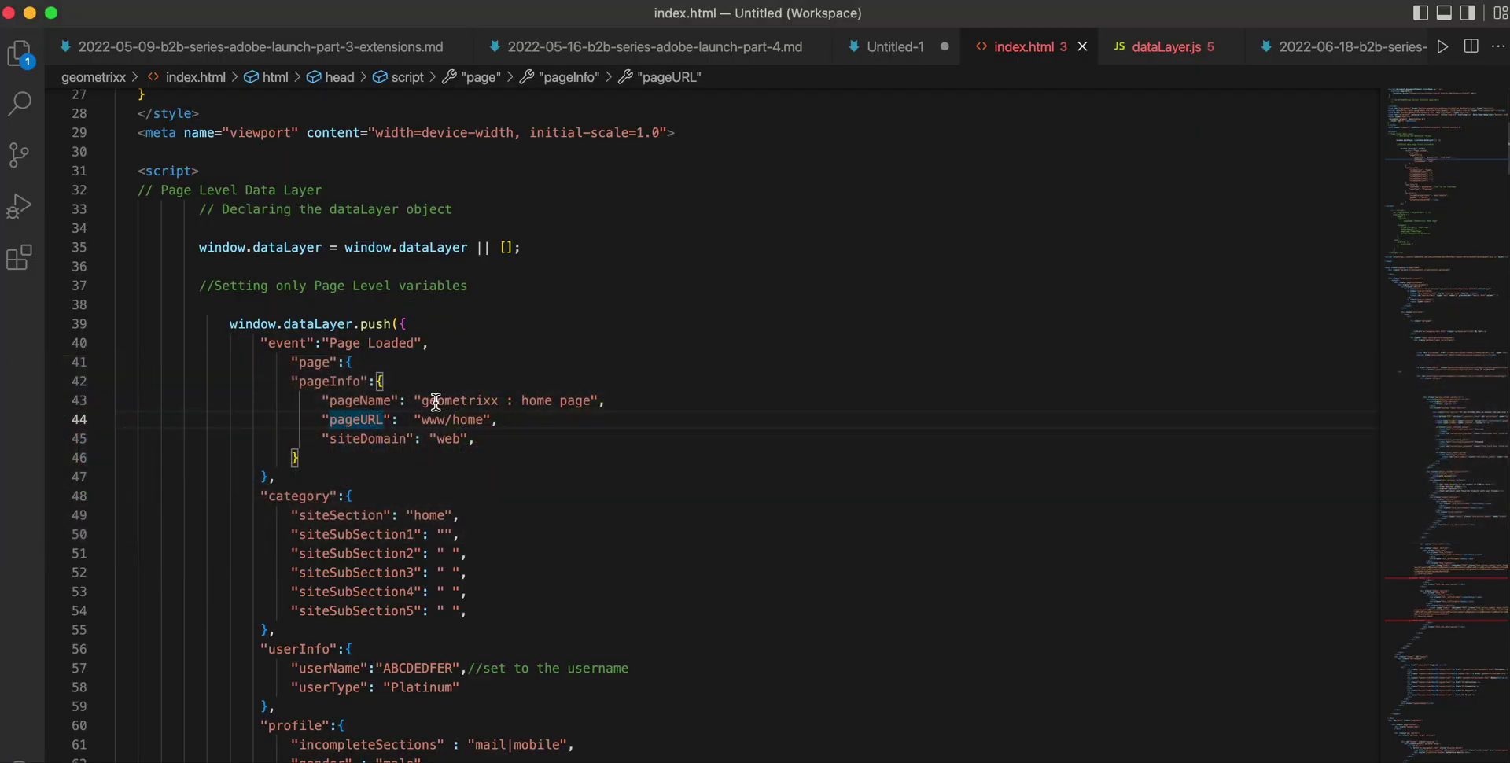
click(661, 401)
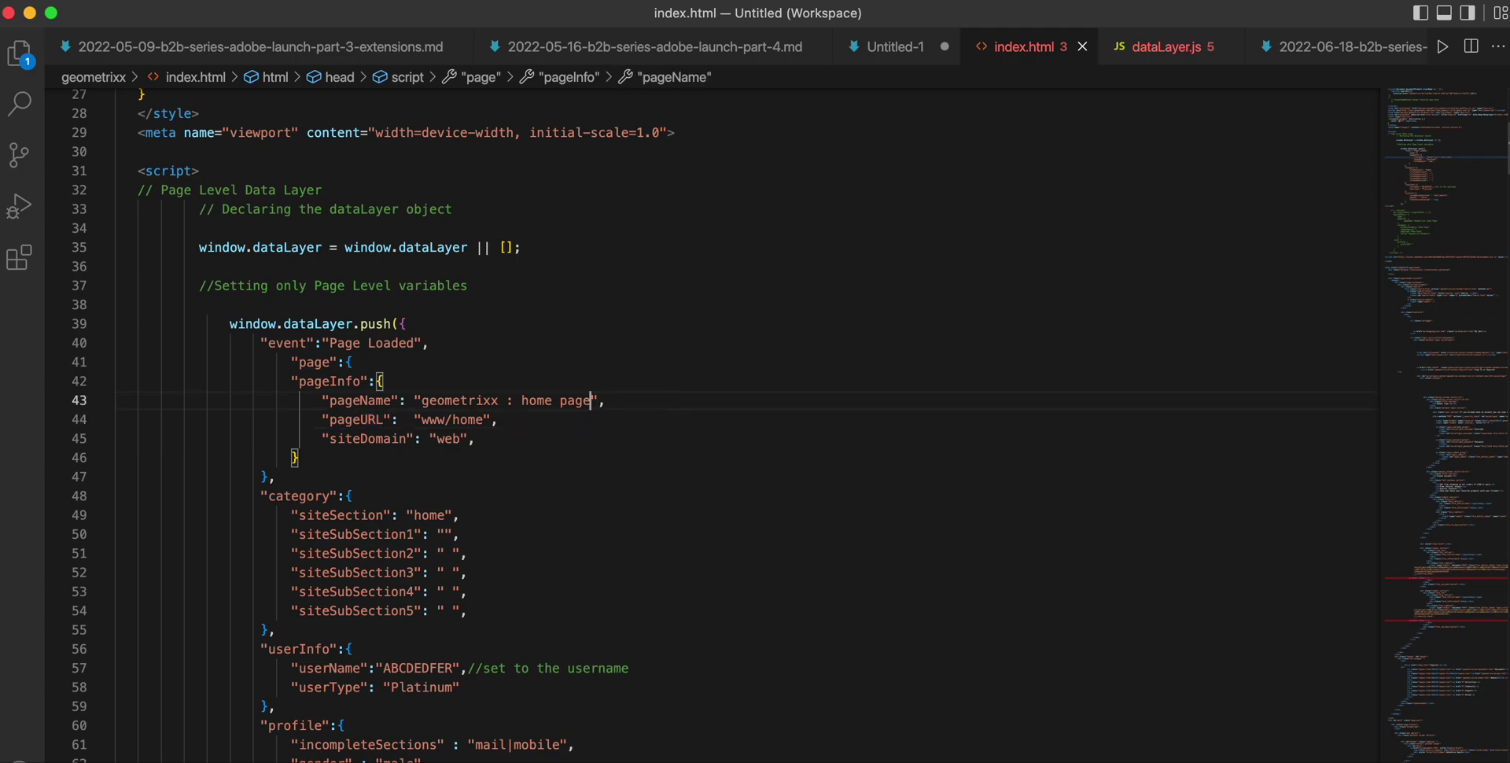
key(Left)
key(Left)
key(Left)
key(Left)
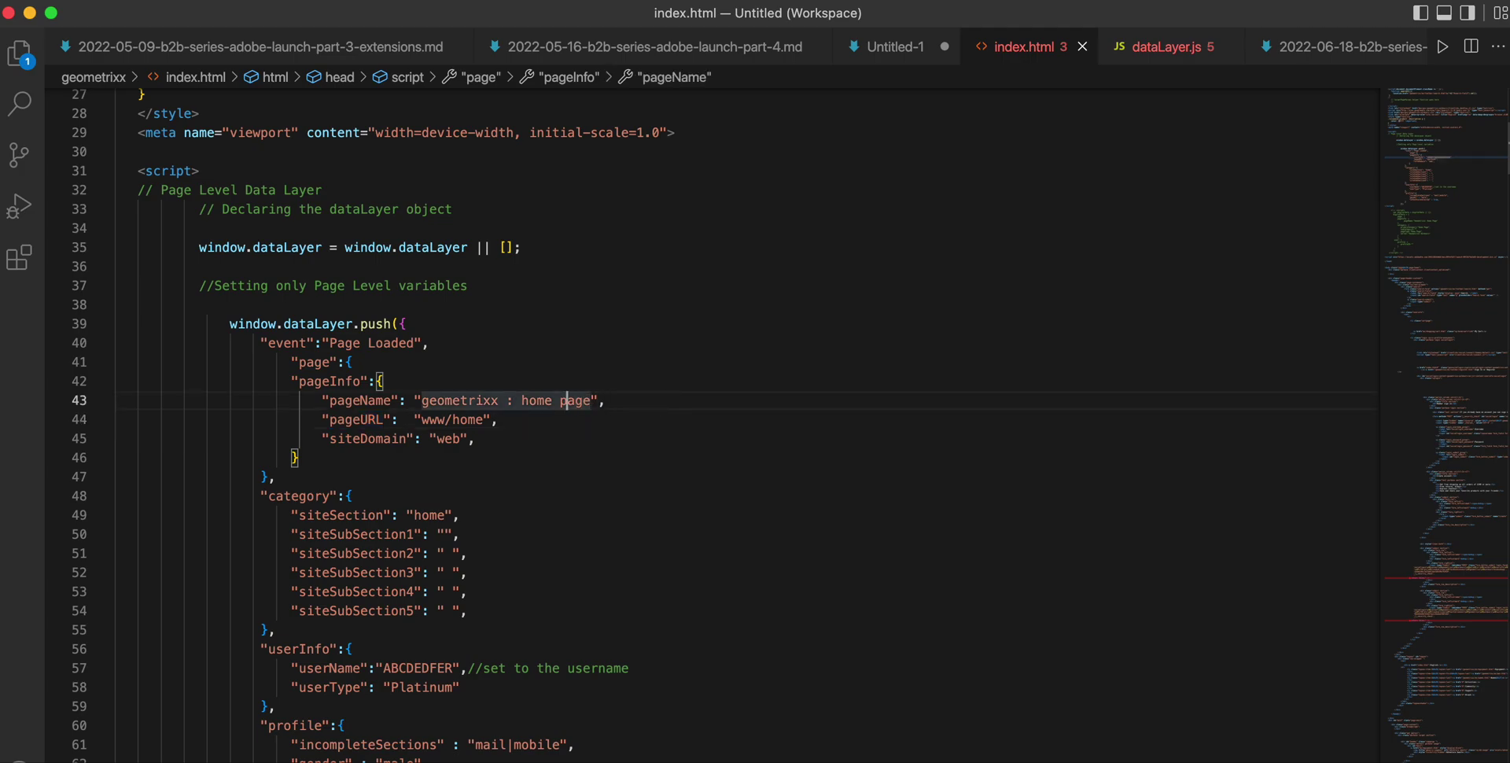
key(Left)
key(Left)
key(Left)
key(Left)
key(Left)
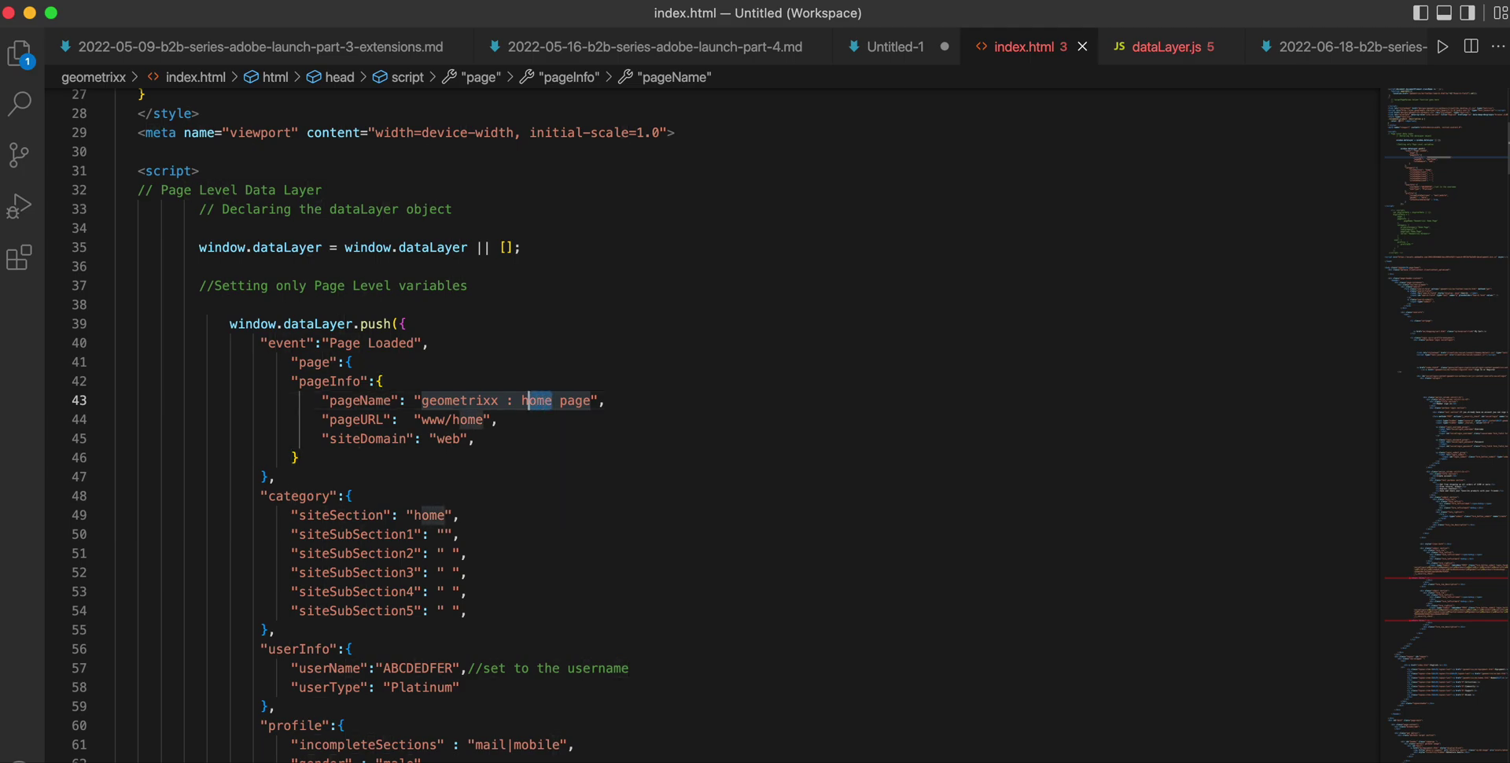
key(BackSpace)
key(Delete)
key(Delete)
key(Delete)
text(index)
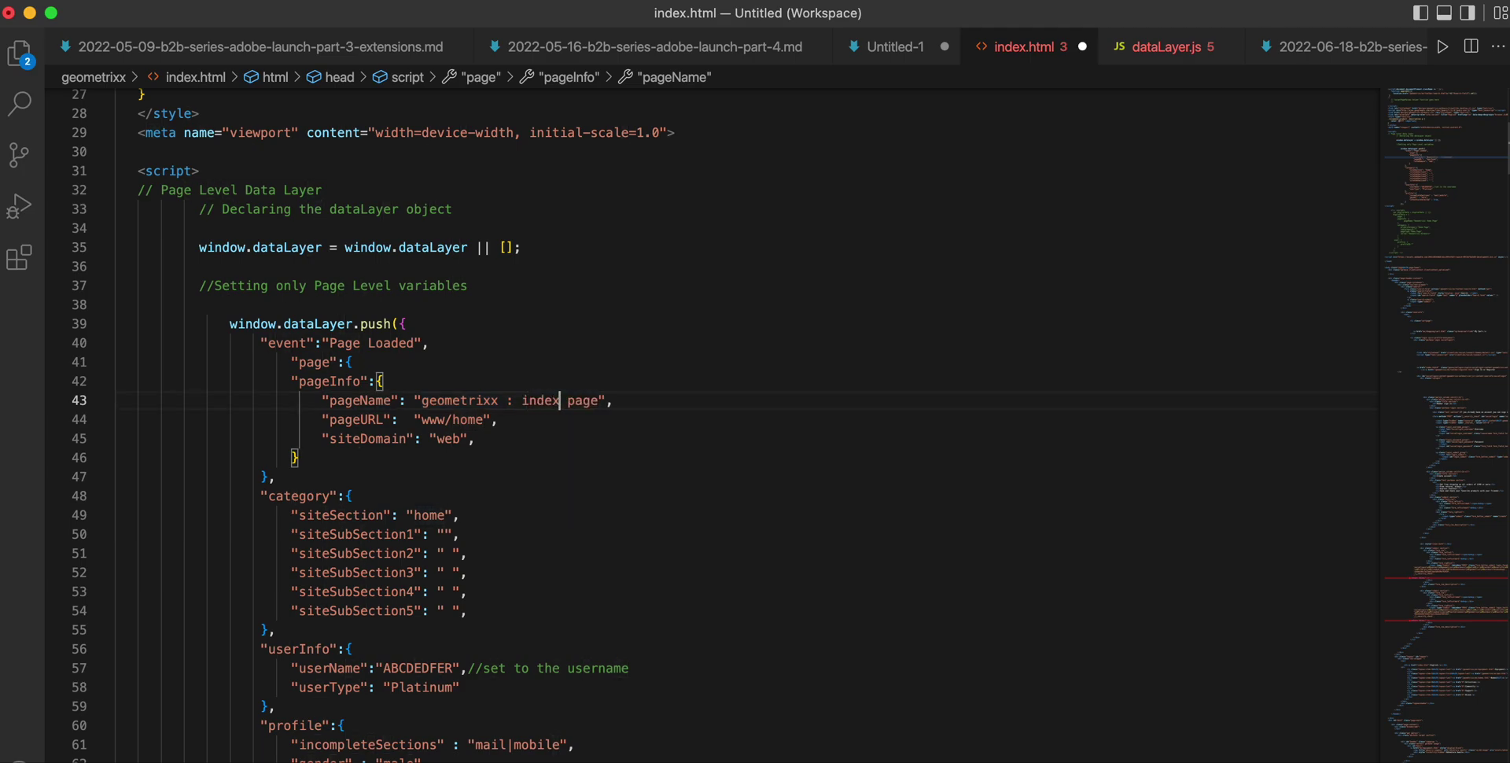
key(super+s)
Switch to Chrome, reload the GeoMetrixx page, and evaluate _satellite.getVar('page: pageName'); in its console
key(super+Tab)
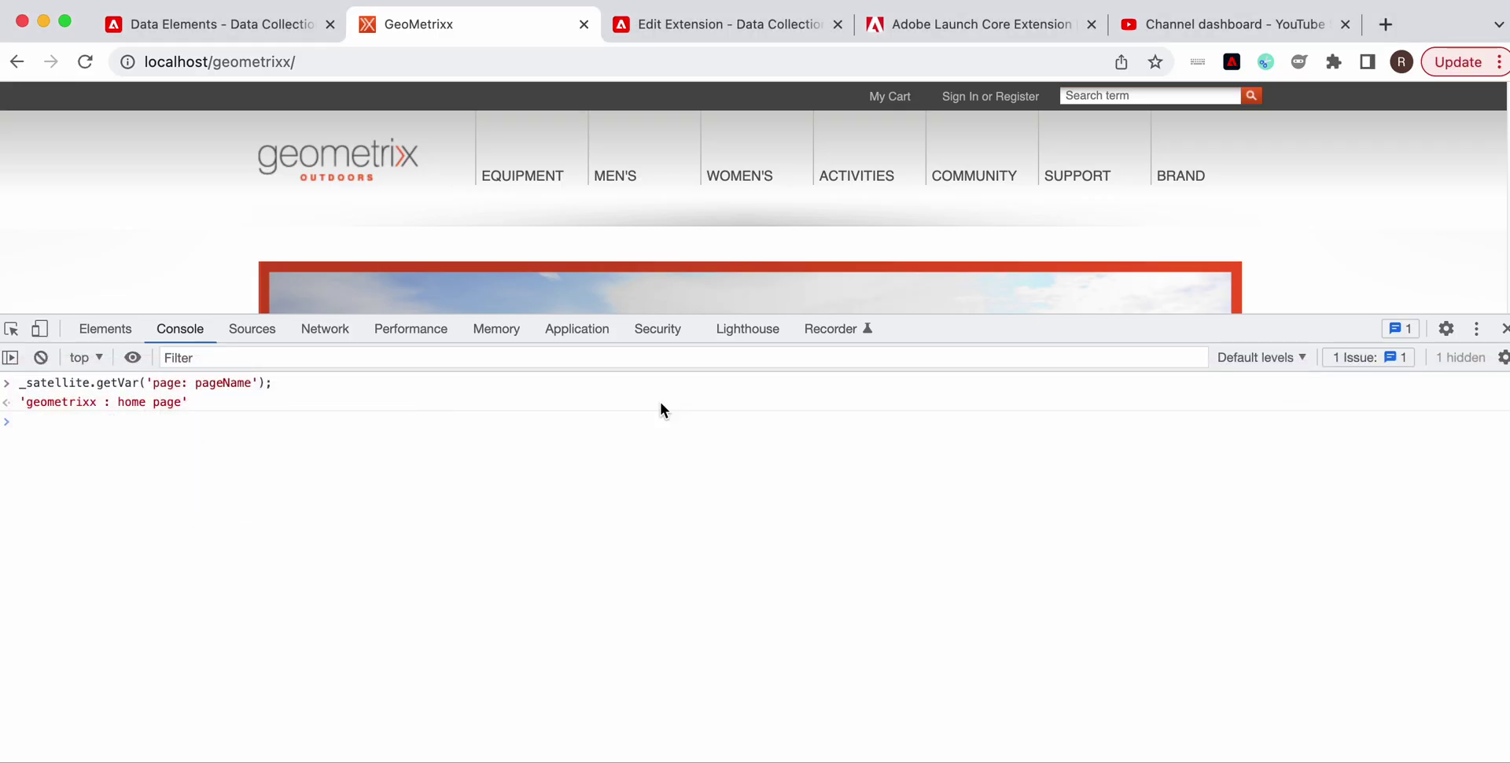
click(87, 61)
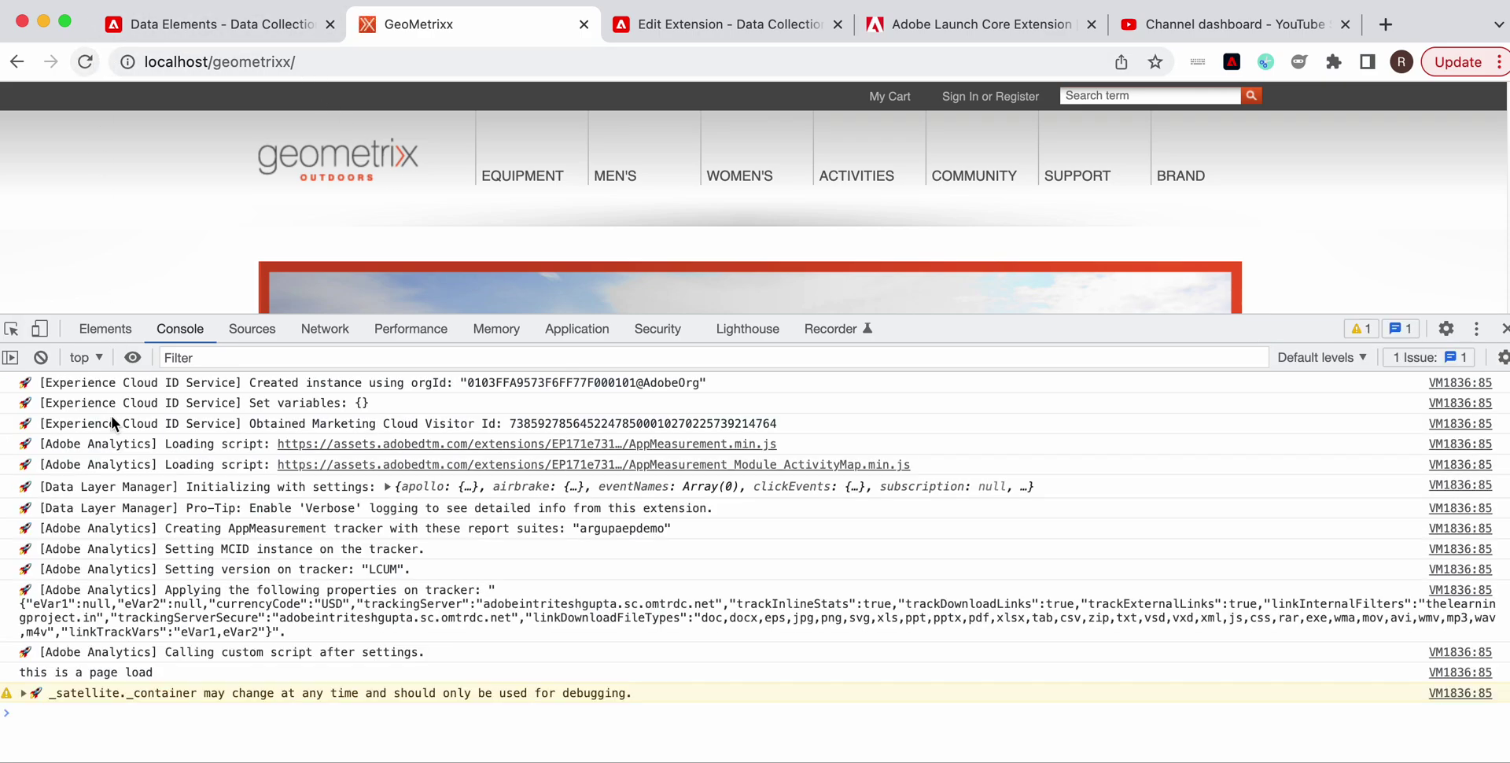
click(102, 748)
text(_satellite.getVar('page: pageName');)
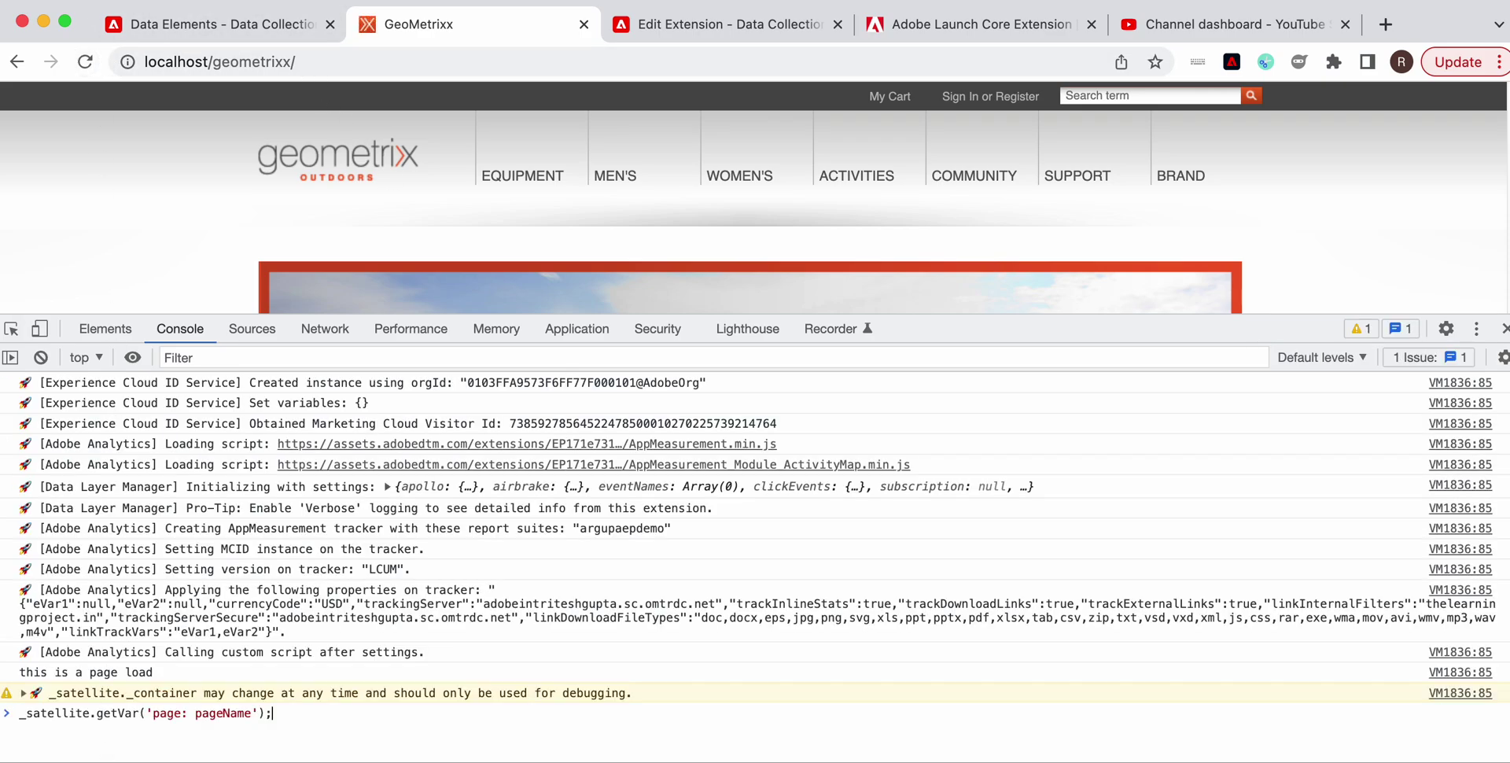
key(Return)
Switch to Visual Studio Code, rename the pageName key under pageInfo in index.html to pageTitle, and save the file
key(super+Tab)
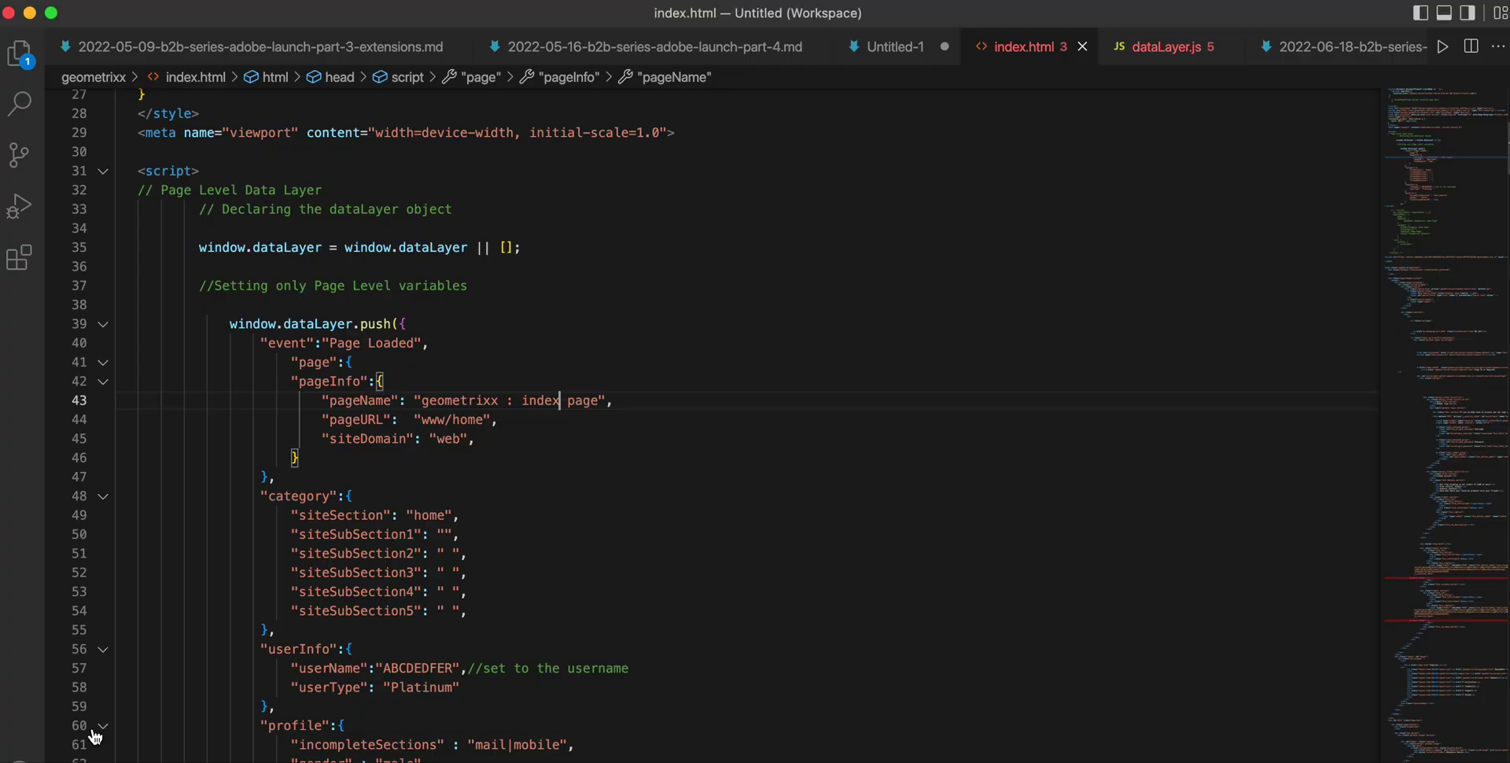
double_click(390, 400)
click(391, 401)
key(BackSpace)
key(BackSpace)
key(BackSpace)
key(BackSpace)
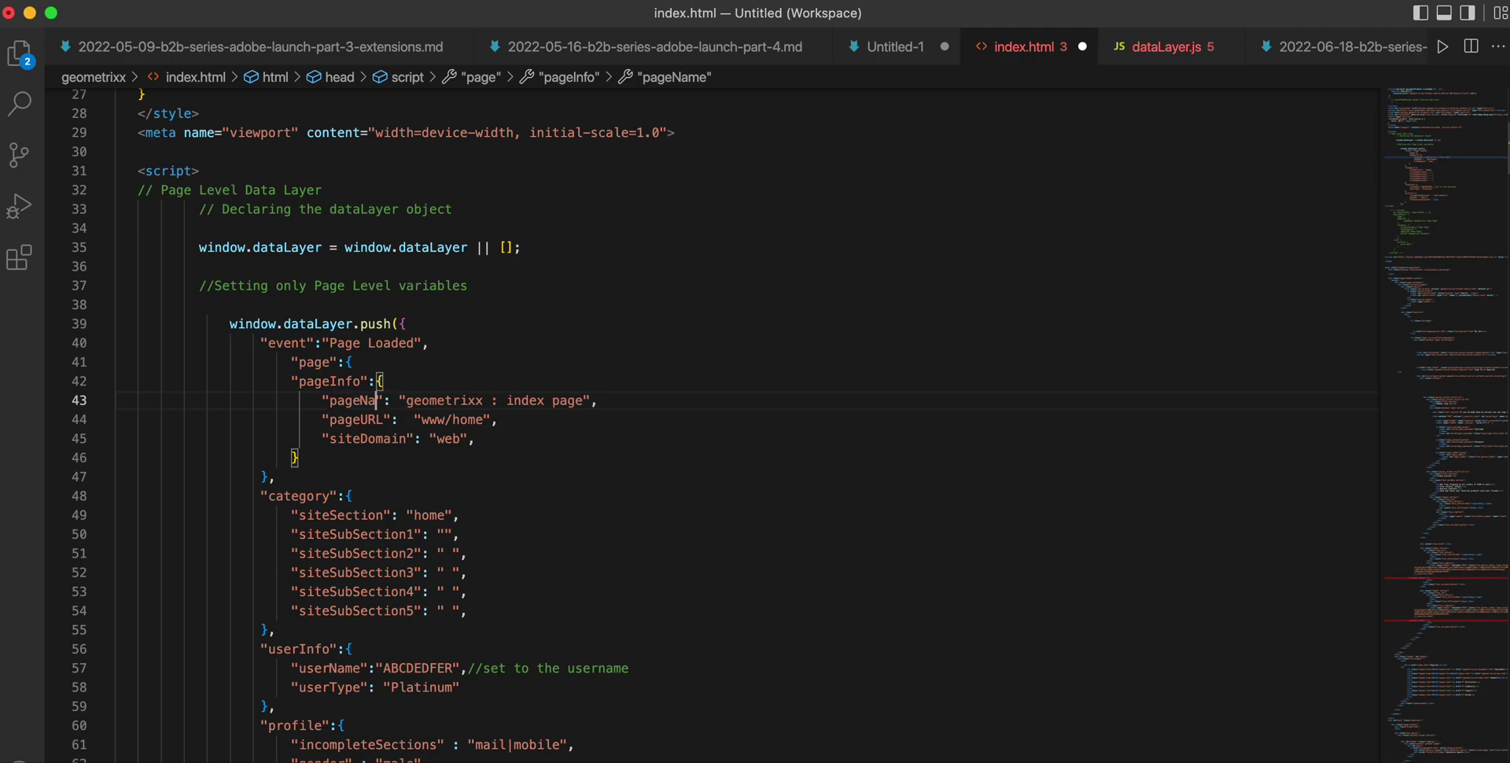
text(Title)
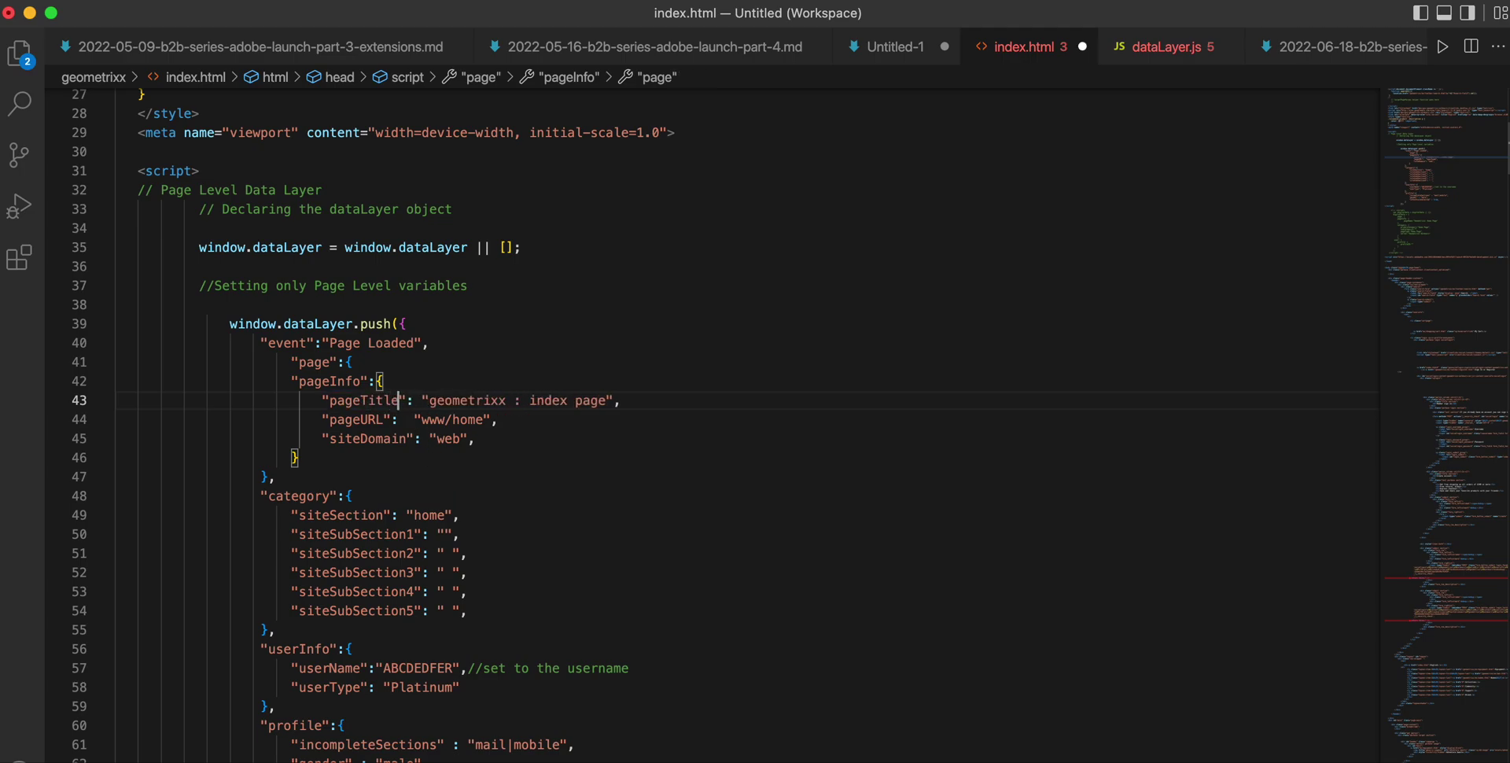
key(super+s)
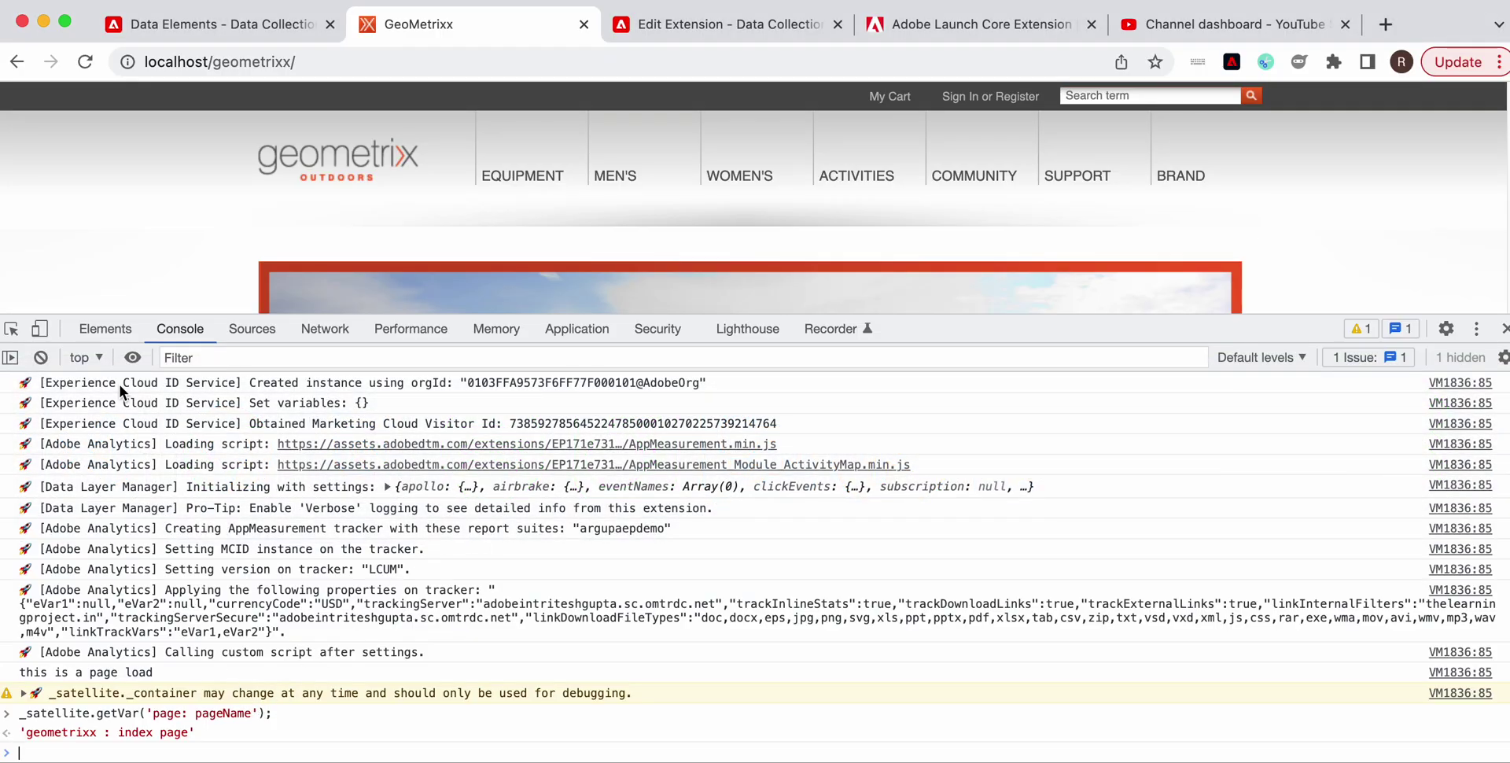
Return to the GeoMetrixx page in Chrome, clear the console, and evaluate _satellite.getVar('page: pageName'); again
click(41, 358)
key(Up)
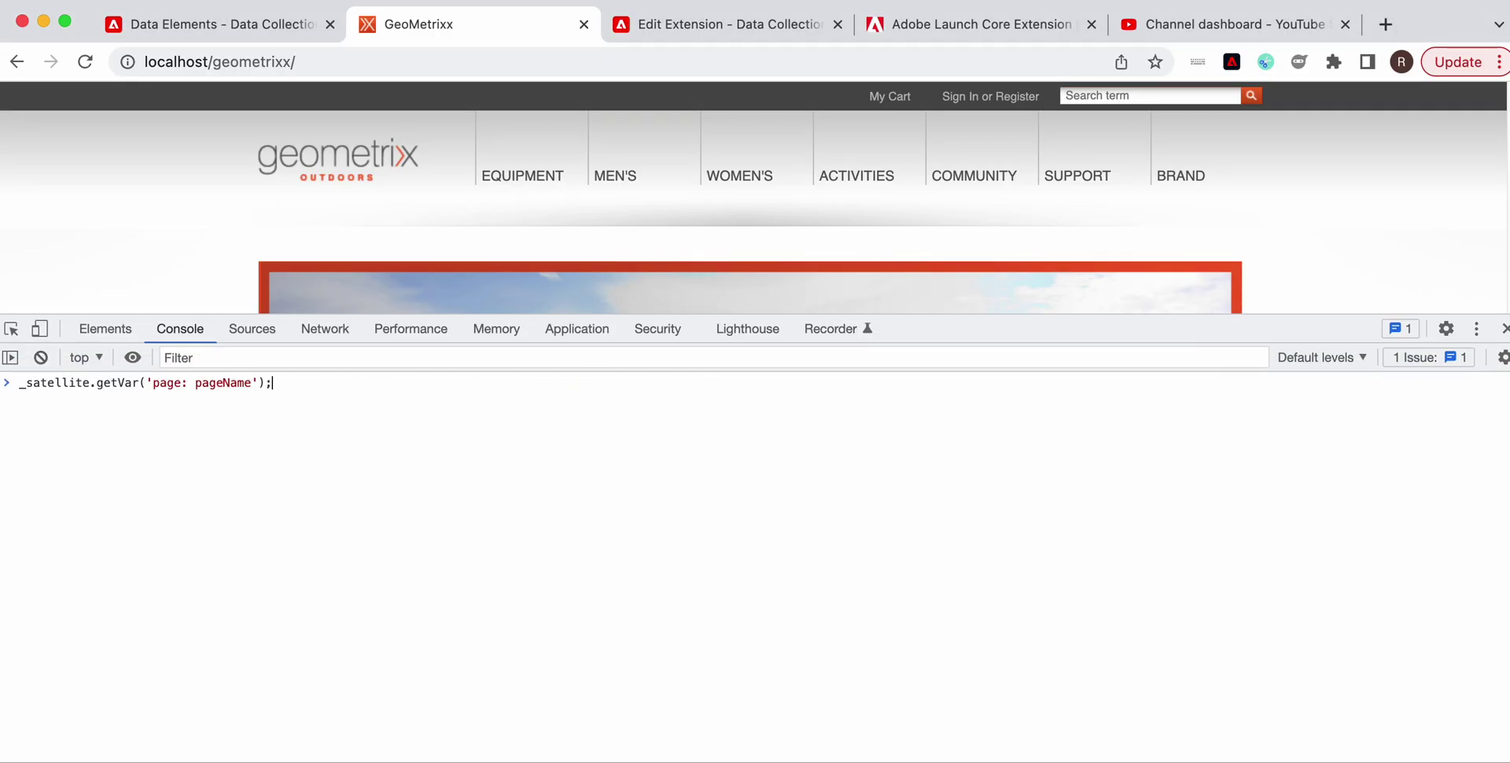
key(Return)
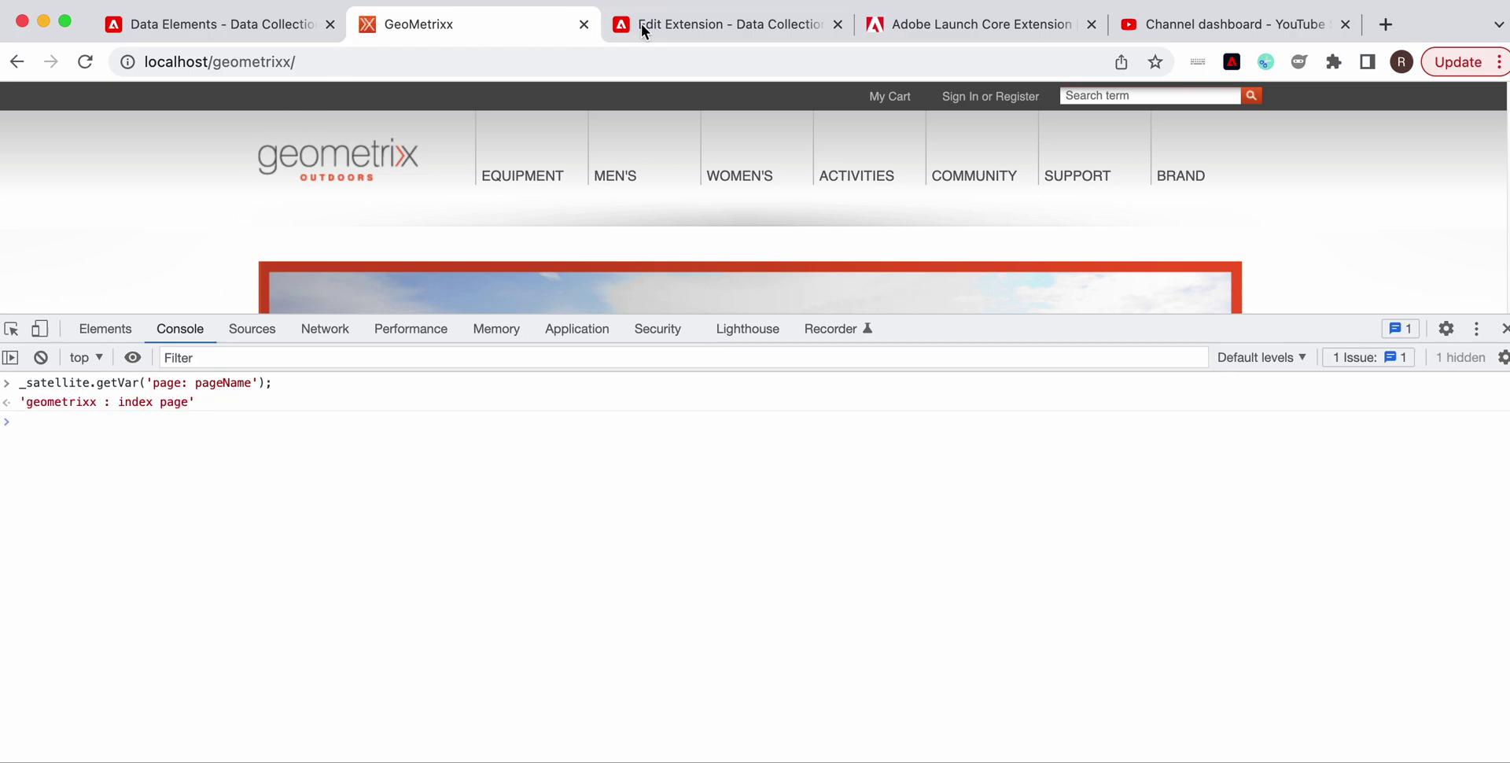
Set the Data Layer Path of the "page: pageName" data element to page.pageInfo.pageTitle and save it to the library
click(673, 22)
click(246, 31)
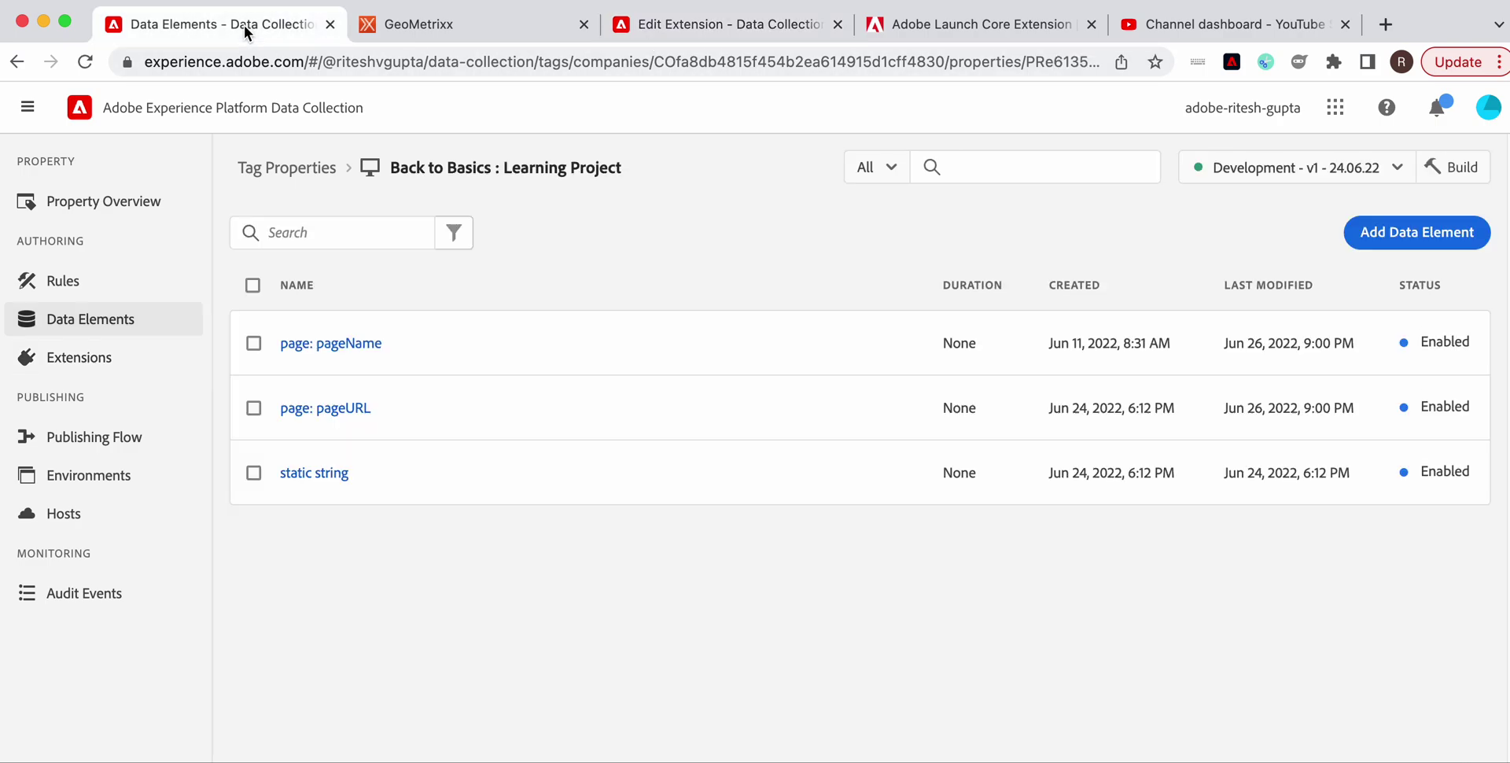
click(337, 344)
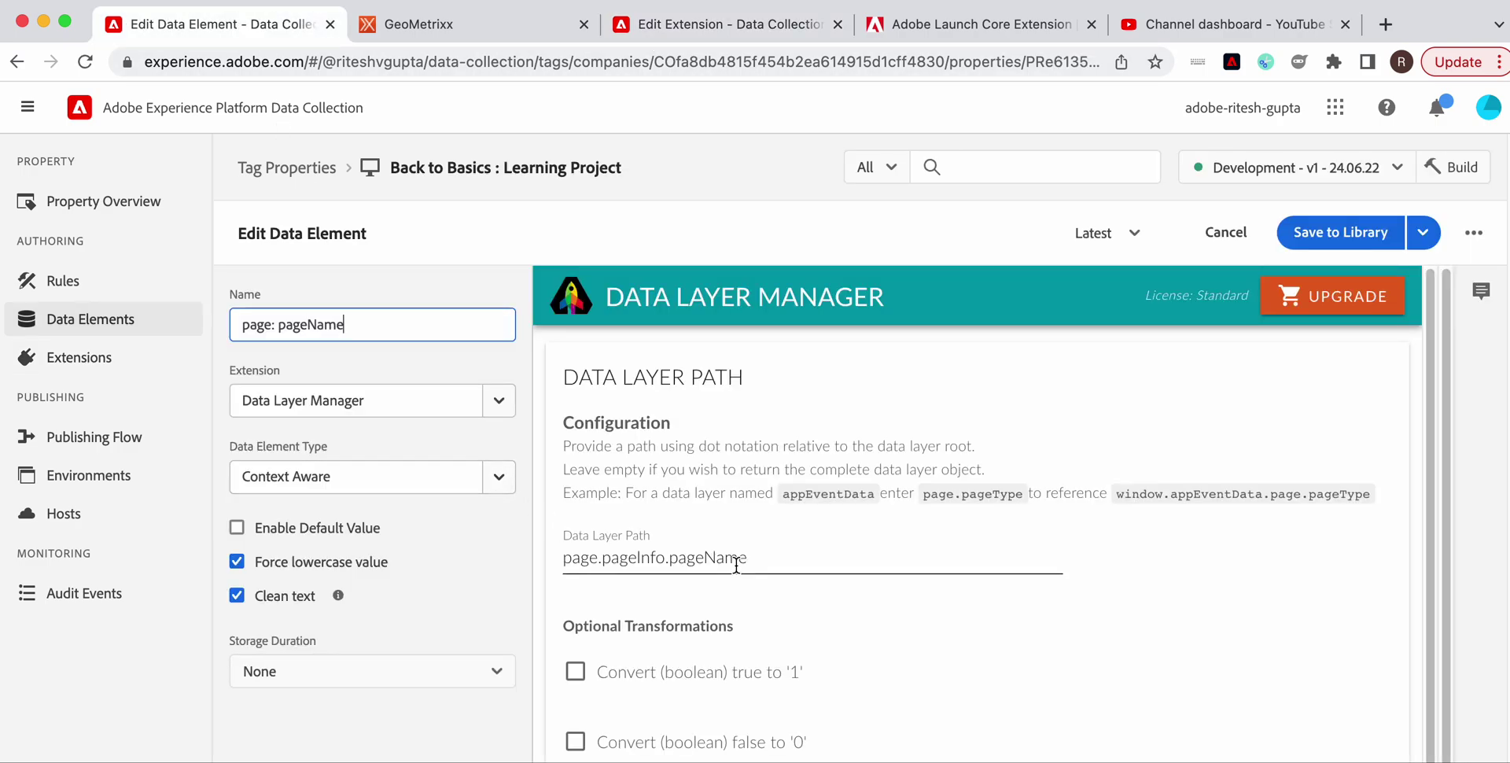
click(766, 556)
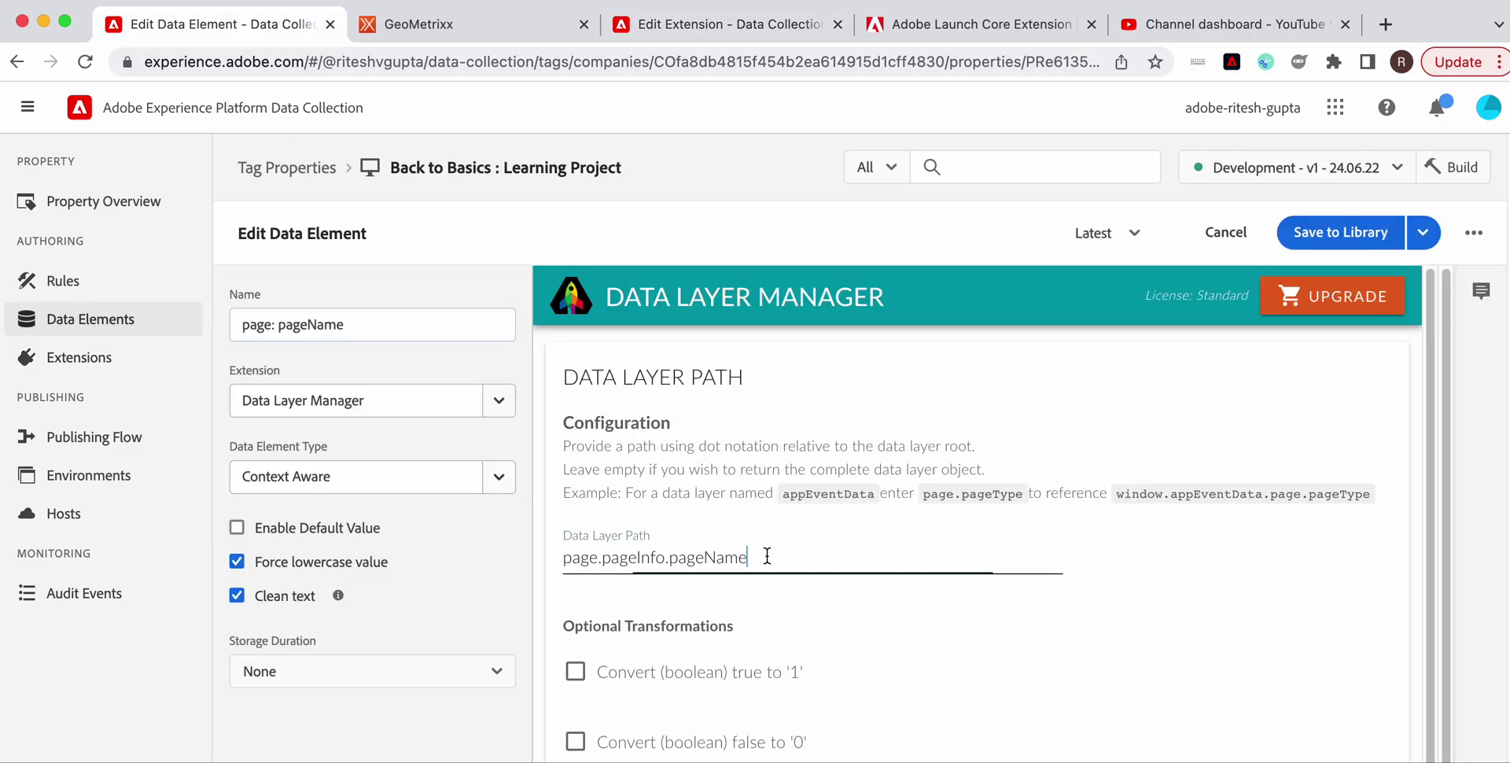
key(BackSpace)
key(BackSpace)
key(BackSpace)
key(BackSpace)
text(Title)
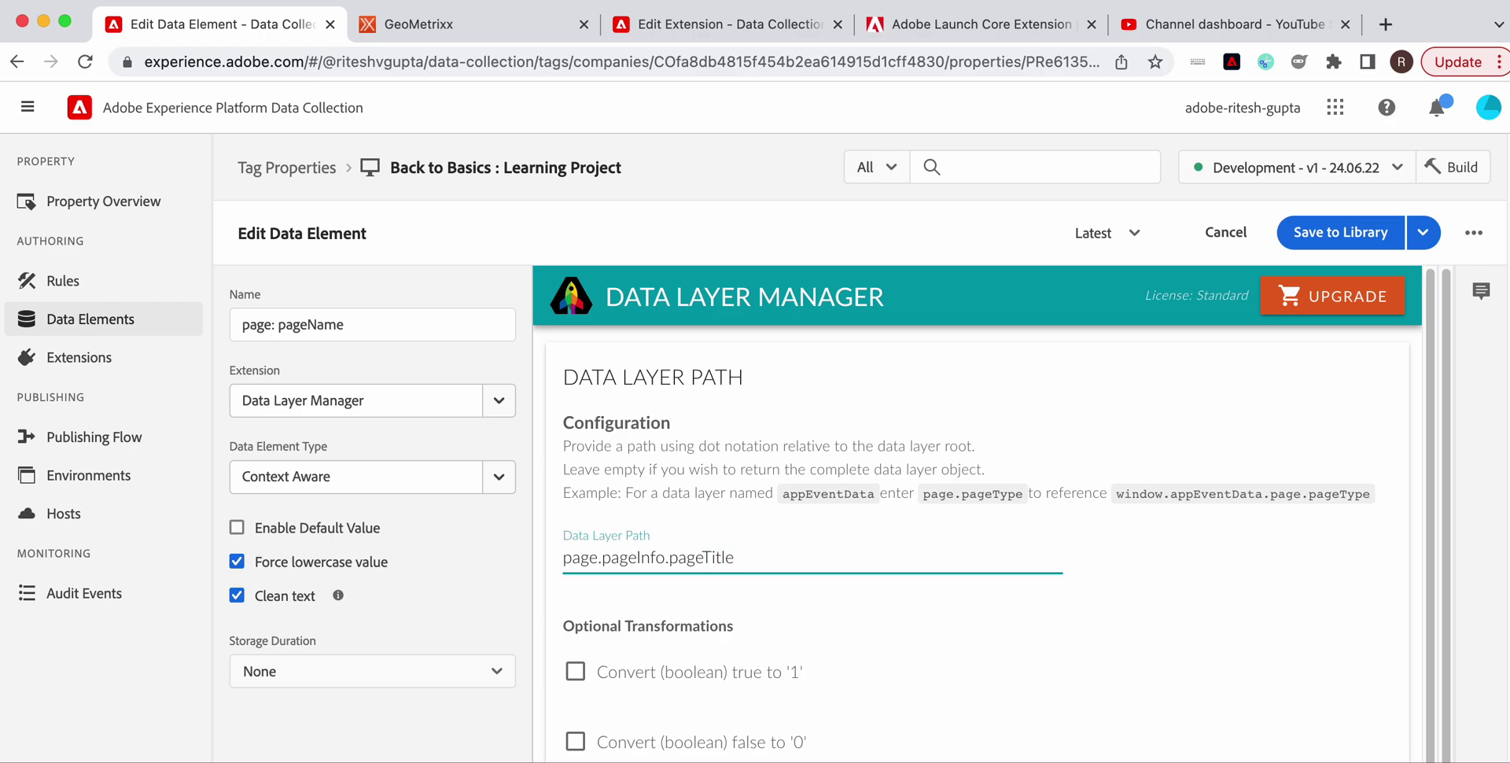
click(1373, 236)
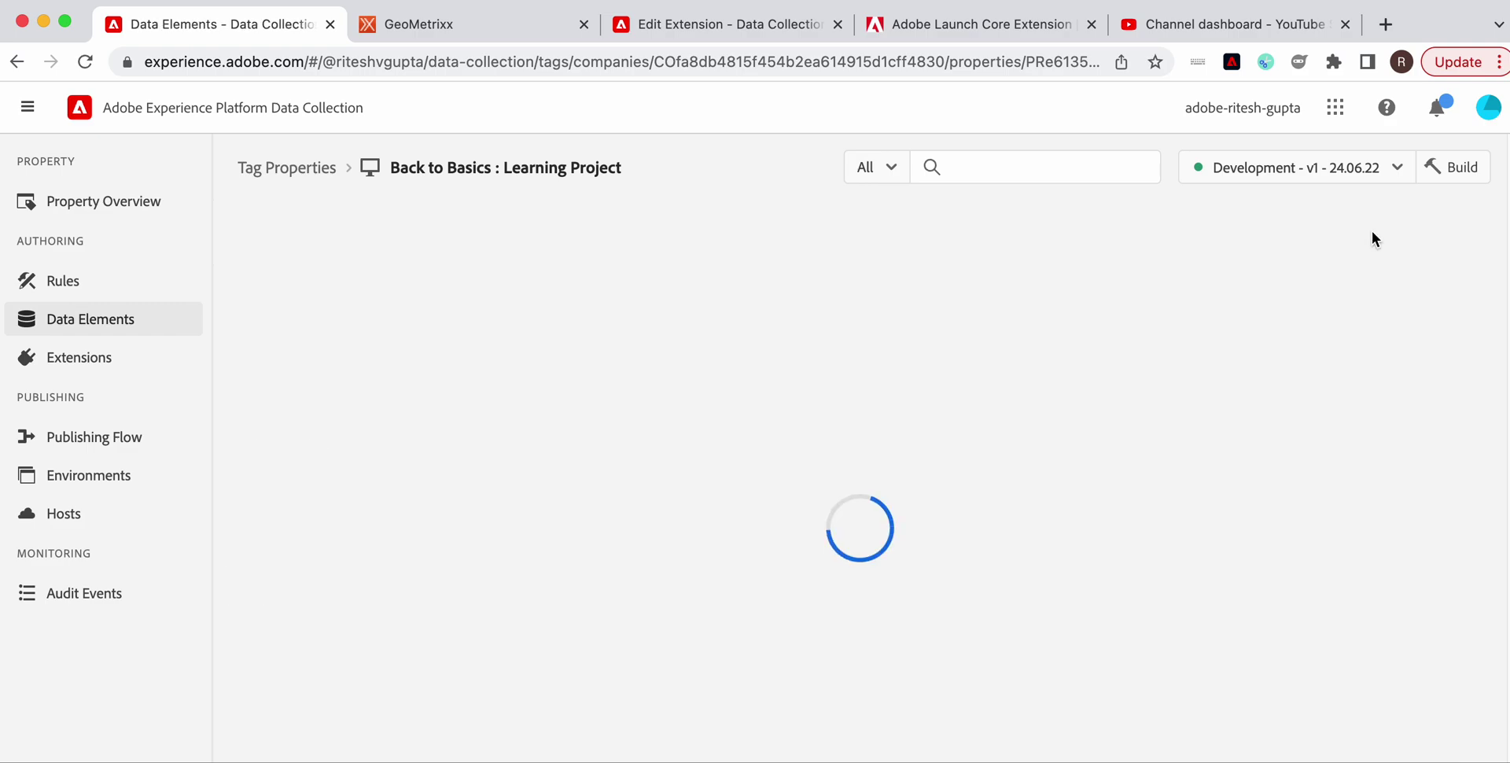
Build the Development - v1 - 24.06.22 library with the updated data element and reload GeoMetrixx with its cache emptied
click(1465, 166)
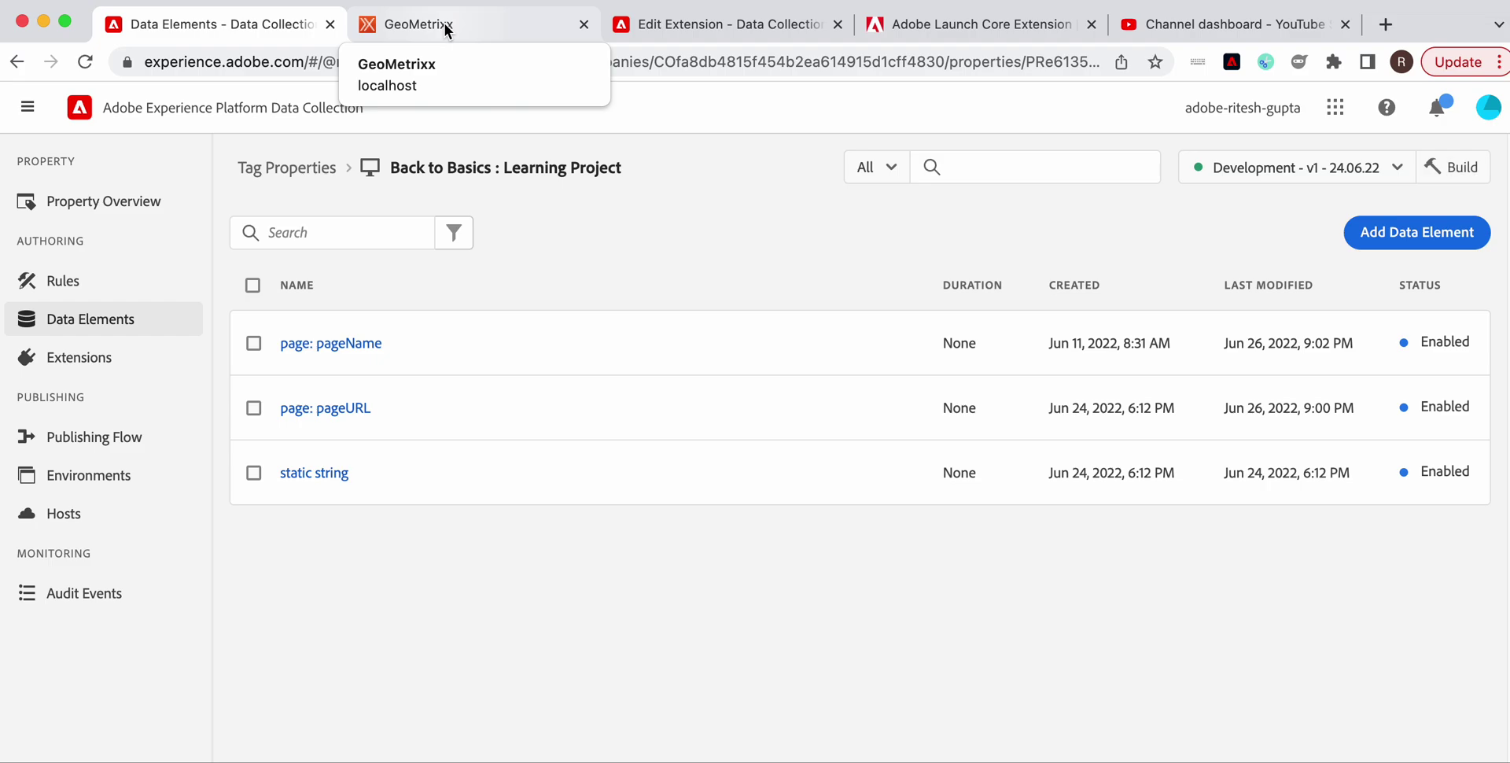
click(446, 31)
right_click(88, 62)
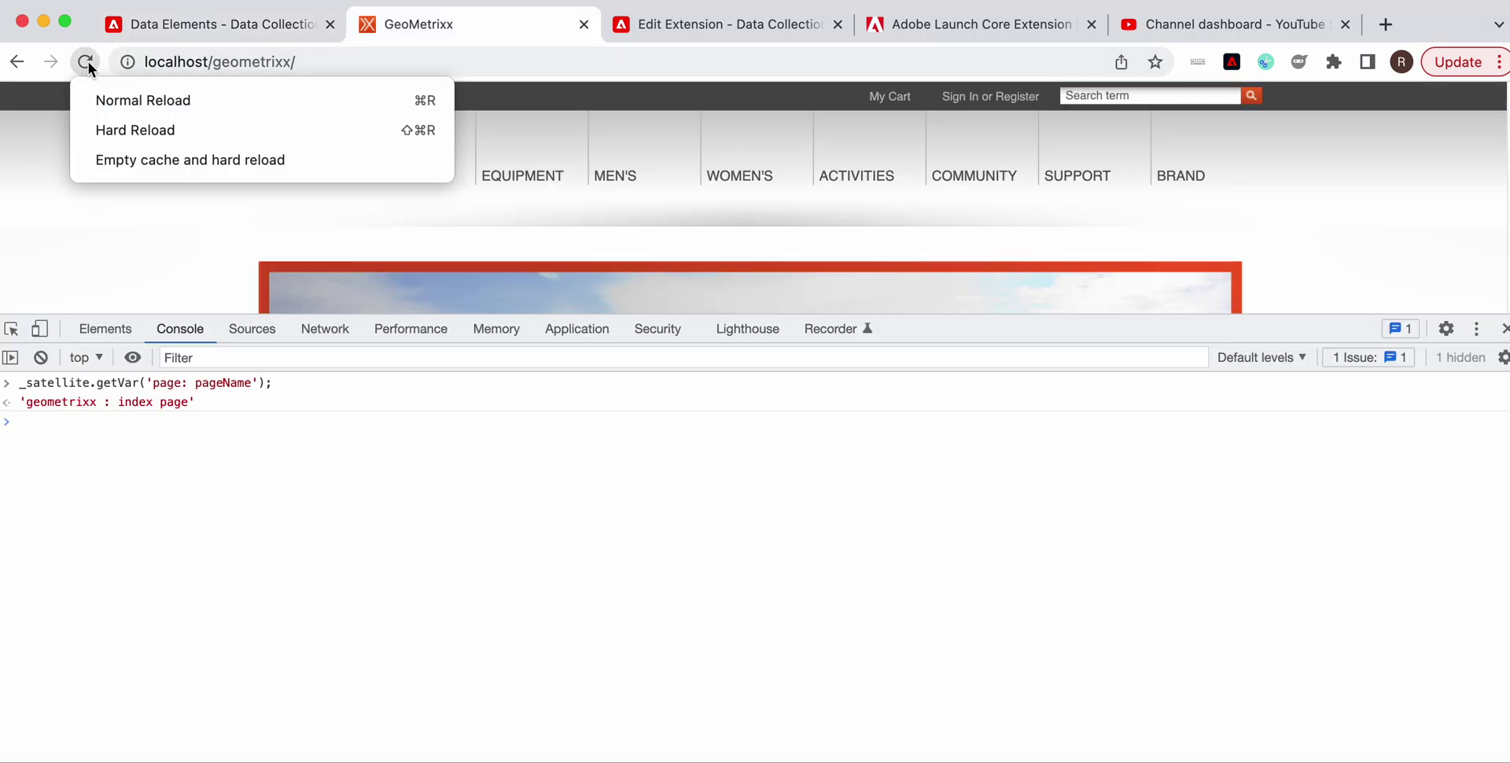
click(129, 162)
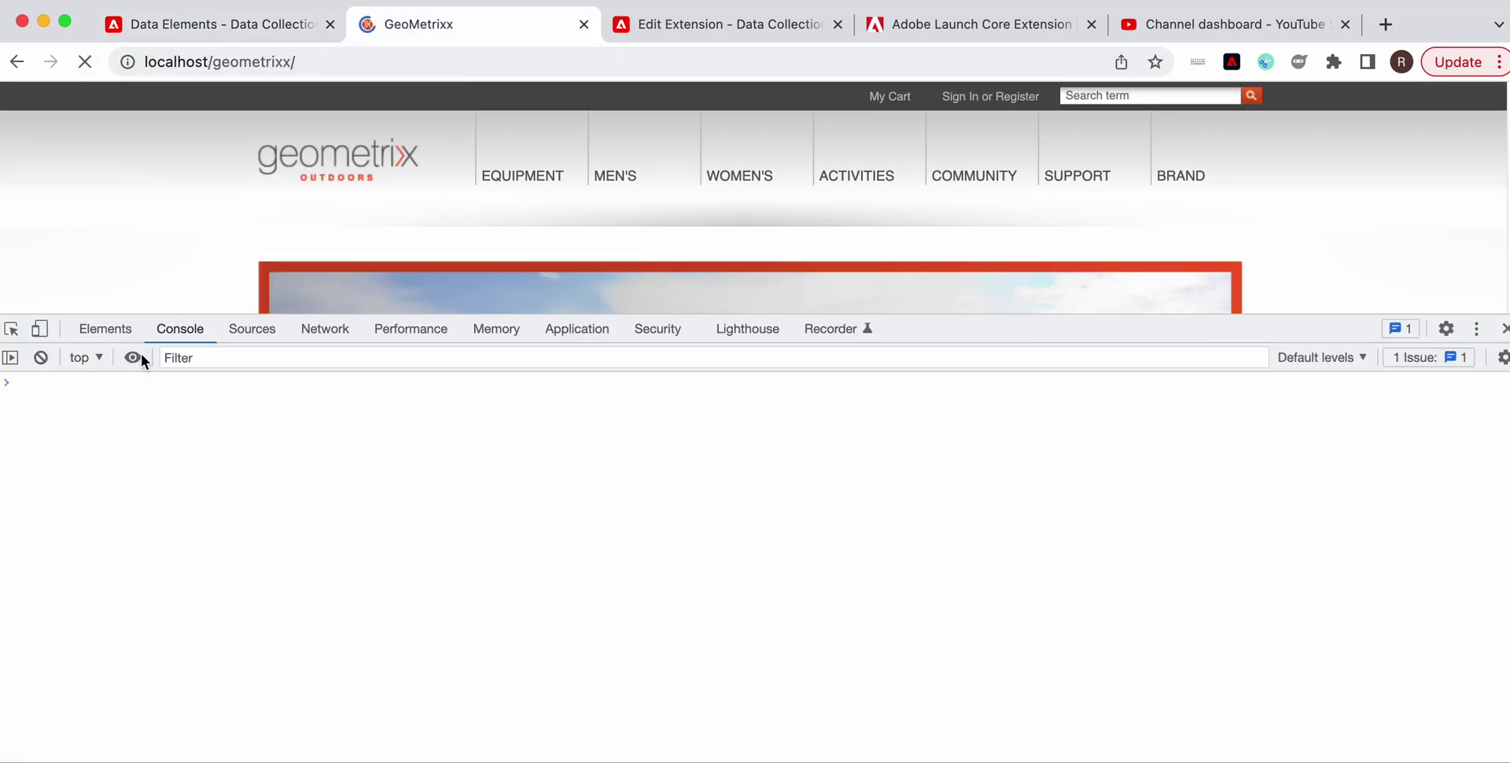
Evaluate _satellite.getVar('page: pageName'); in the GeoMetrixx console after the cache-emptying reload
click(163, 474)
text(_satellite.getVar('page: pageName');)
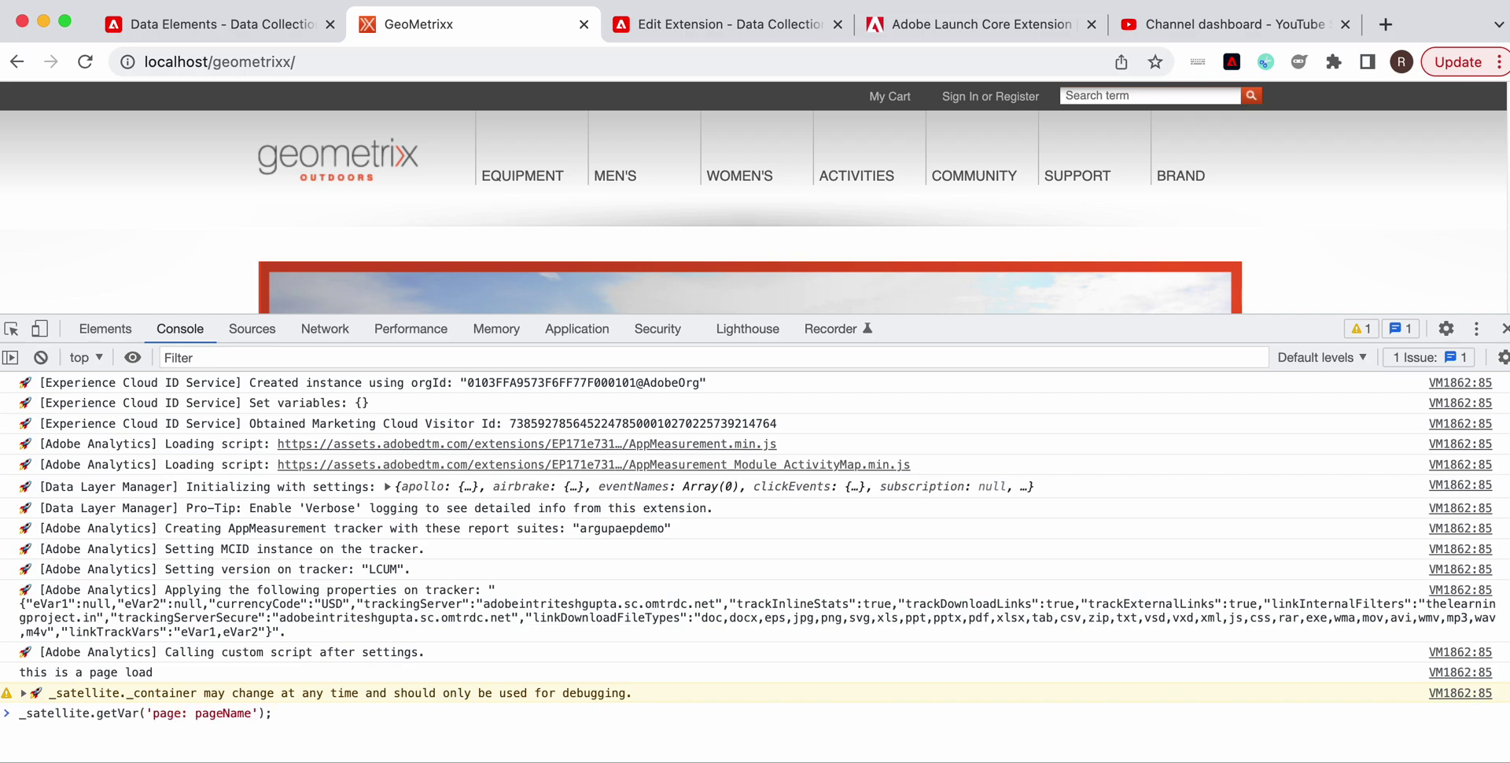
key(Return)
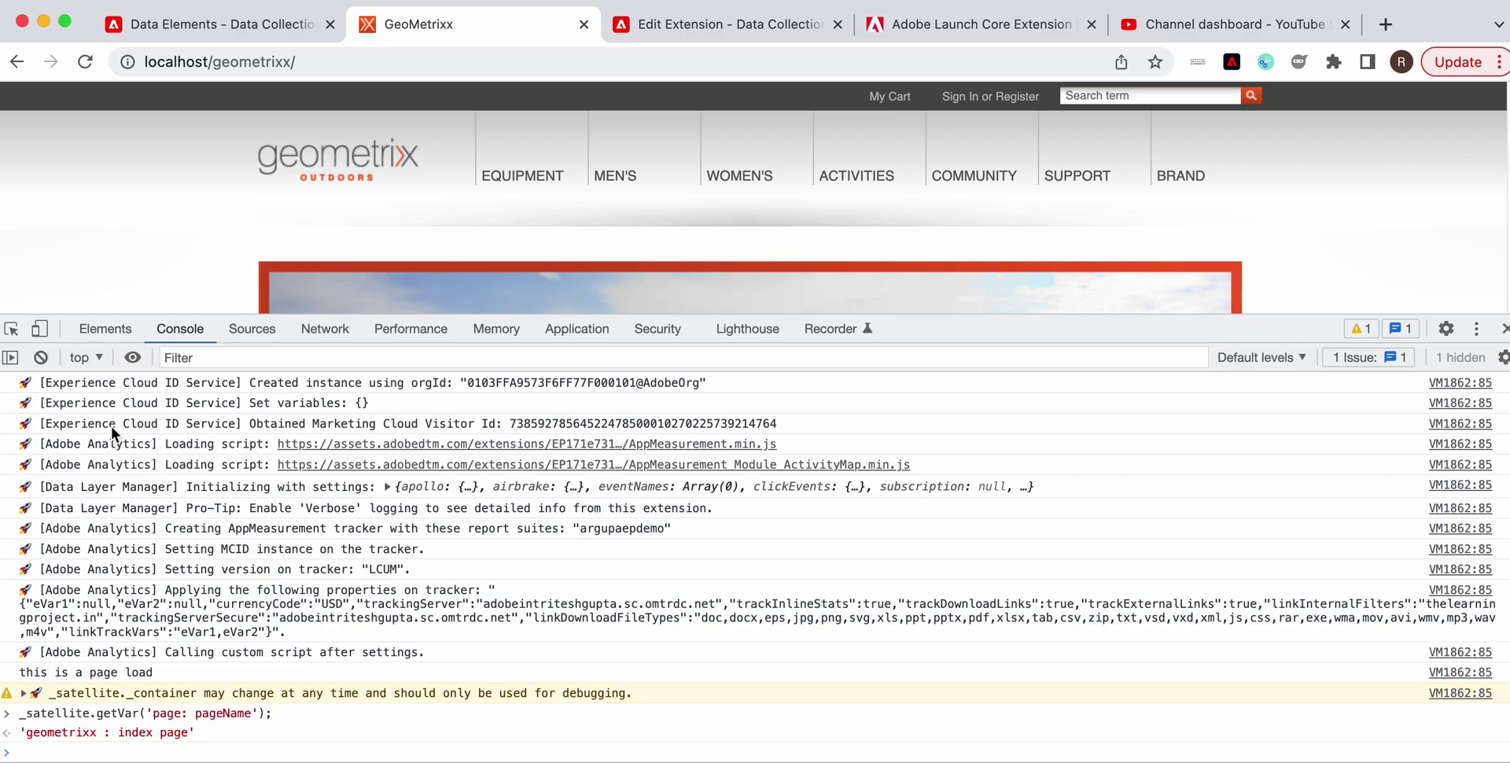
Reload the GeoMetrixx page normally and evaluate _satellite.getVar('page: pageName'); once more in a cleared console
click(40, 357)
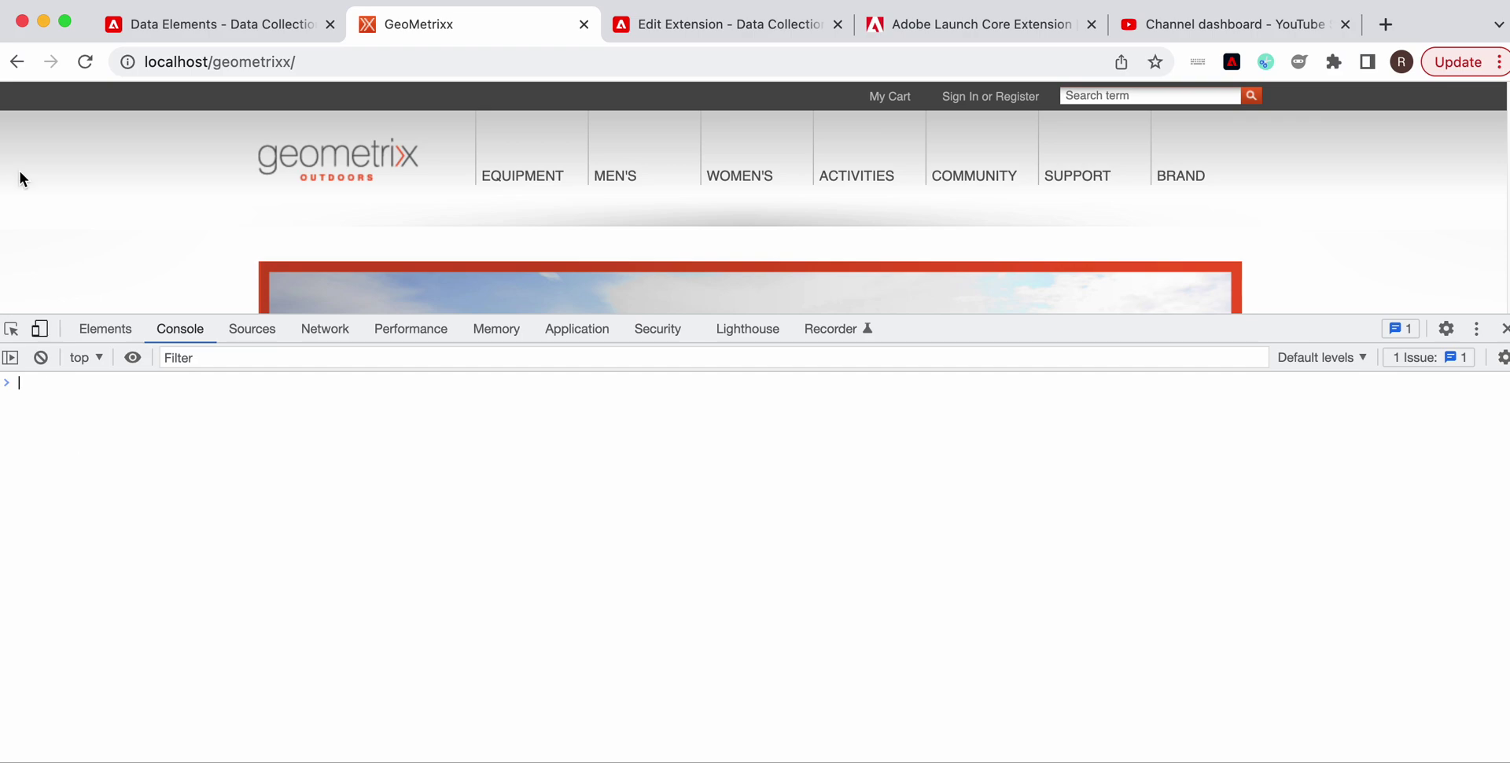
click(85, 61)
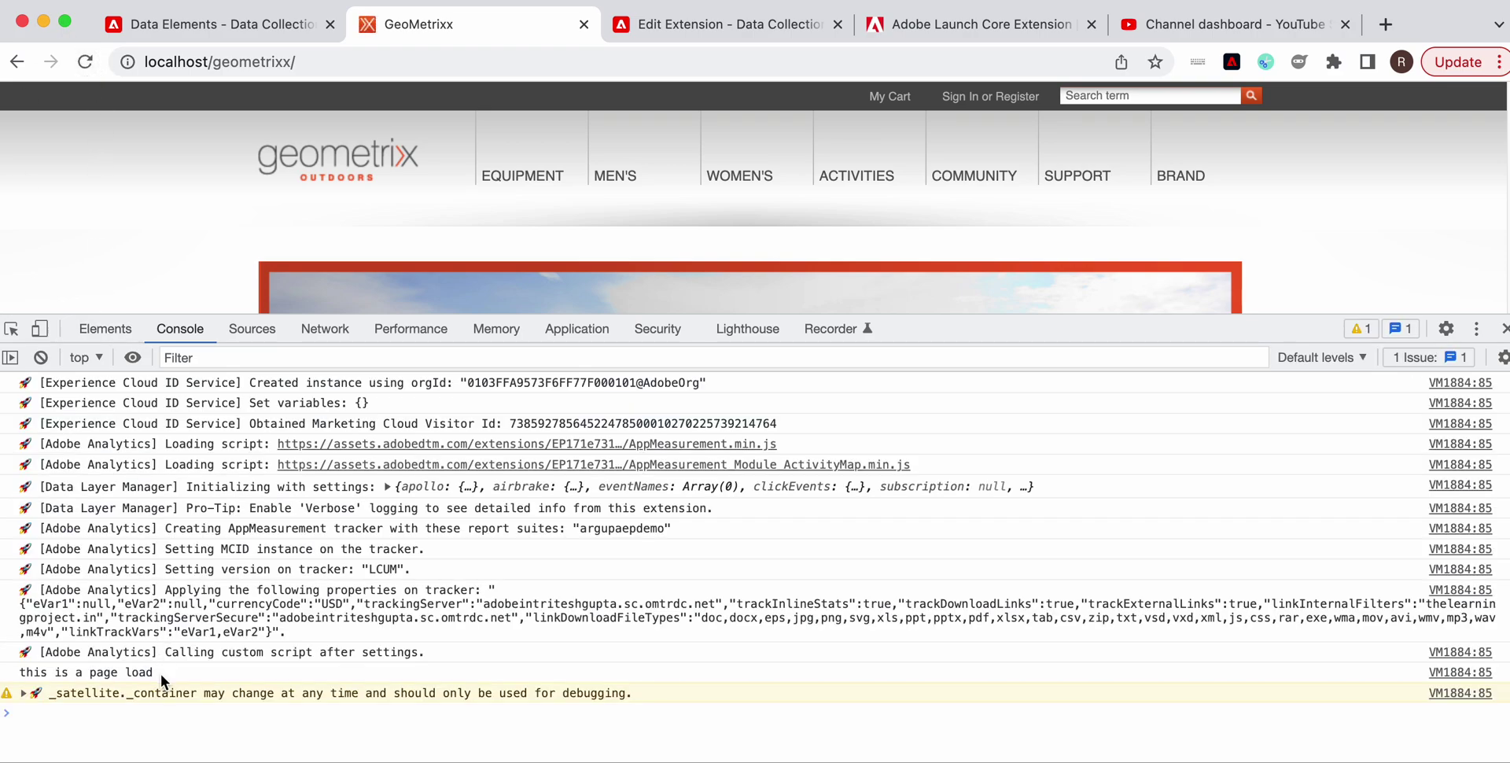
click(40, 357)
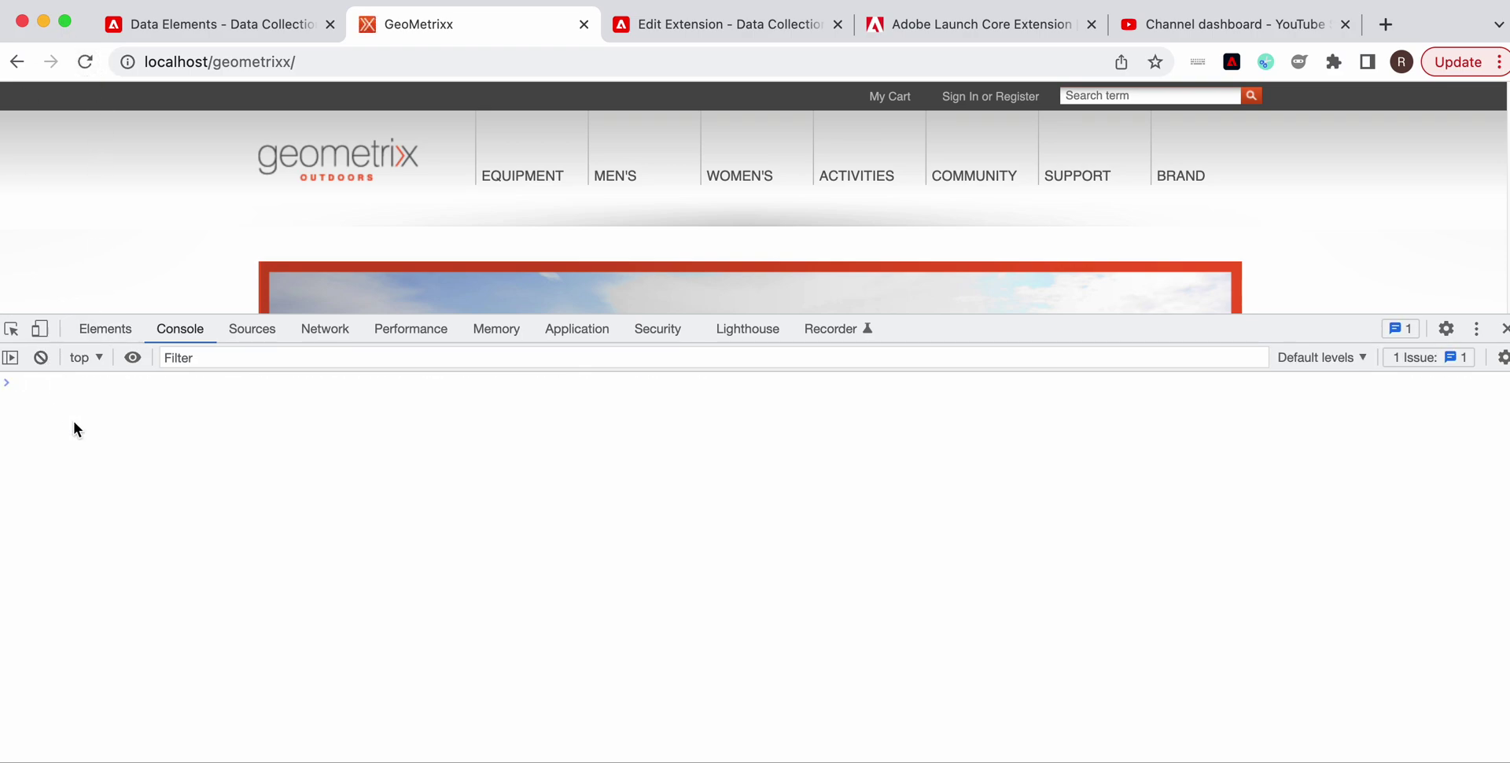
text(_sa)
key(Tab)
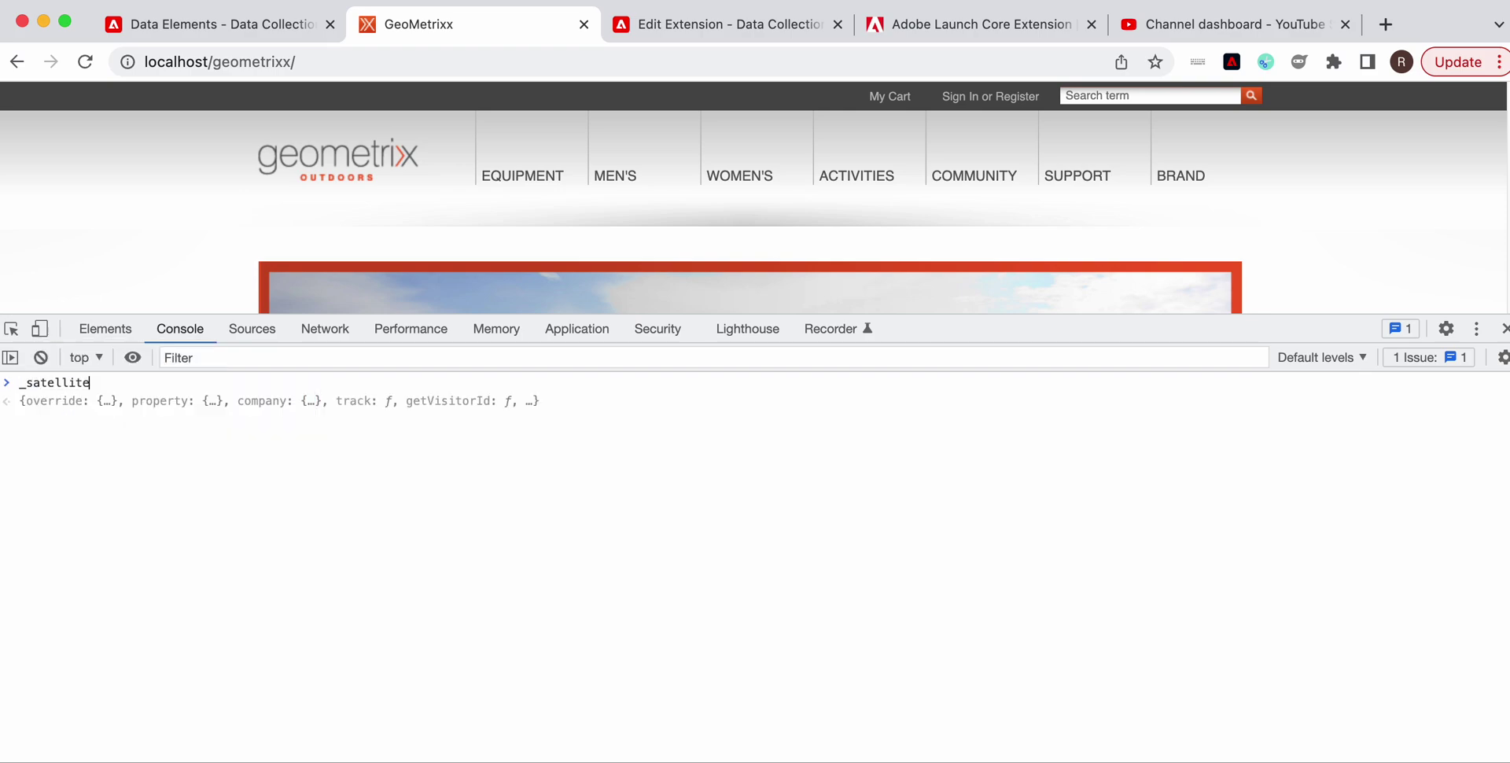
text(.get)
key(Down)
key(Down)
key(Down)
key(Down)
key(Down)
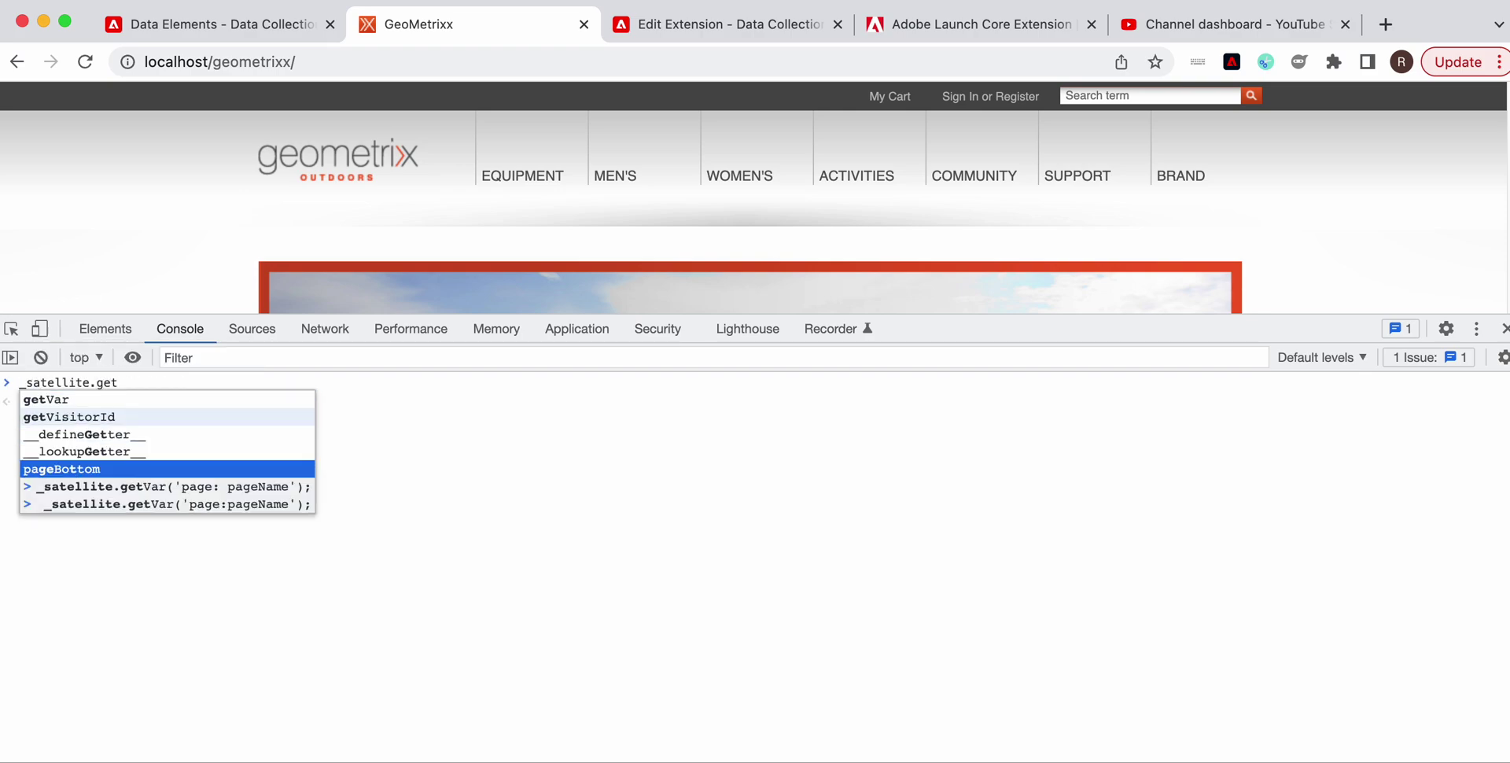
key(Tab)
key(Return)
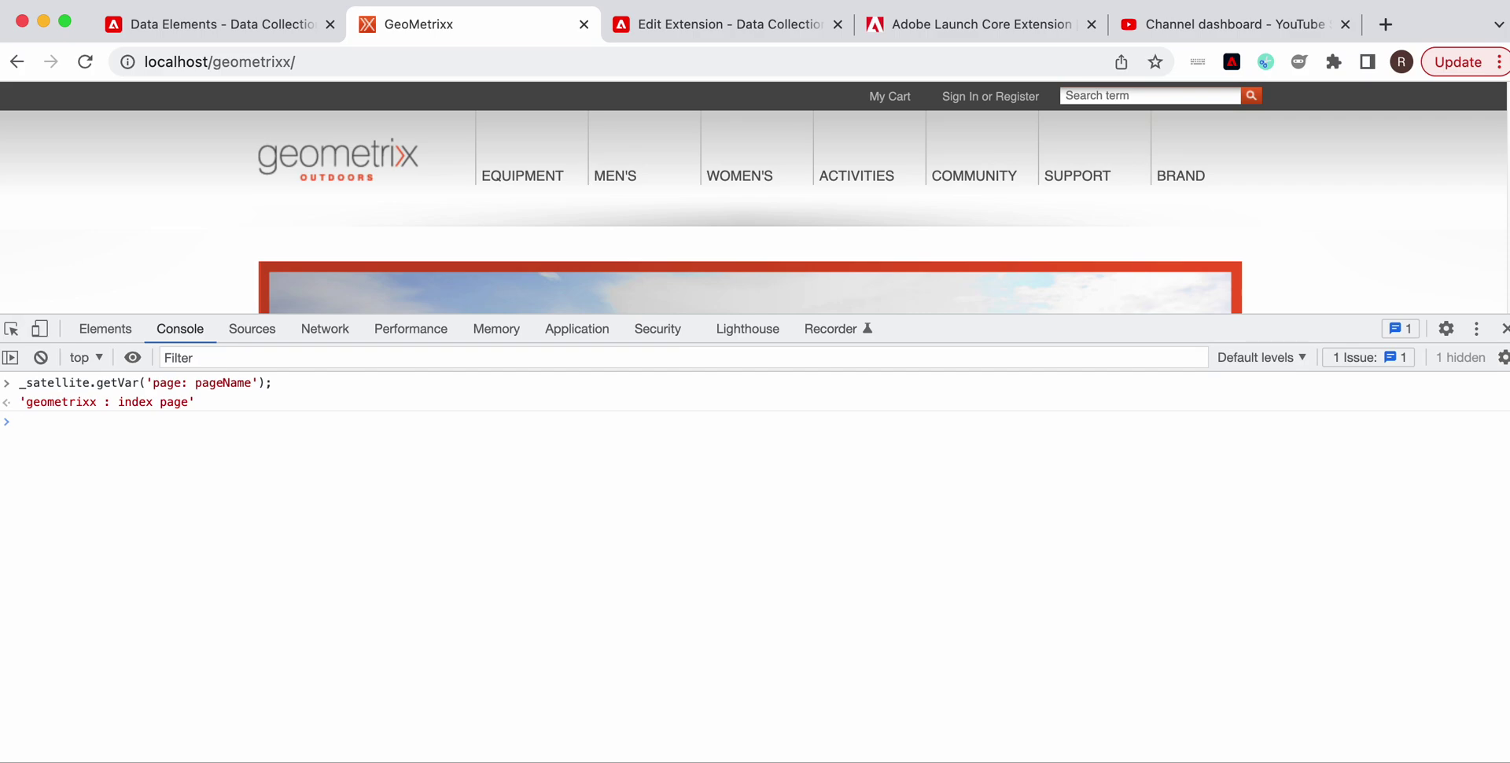
text(w)
key(BackSpace)
text(dataLayer)
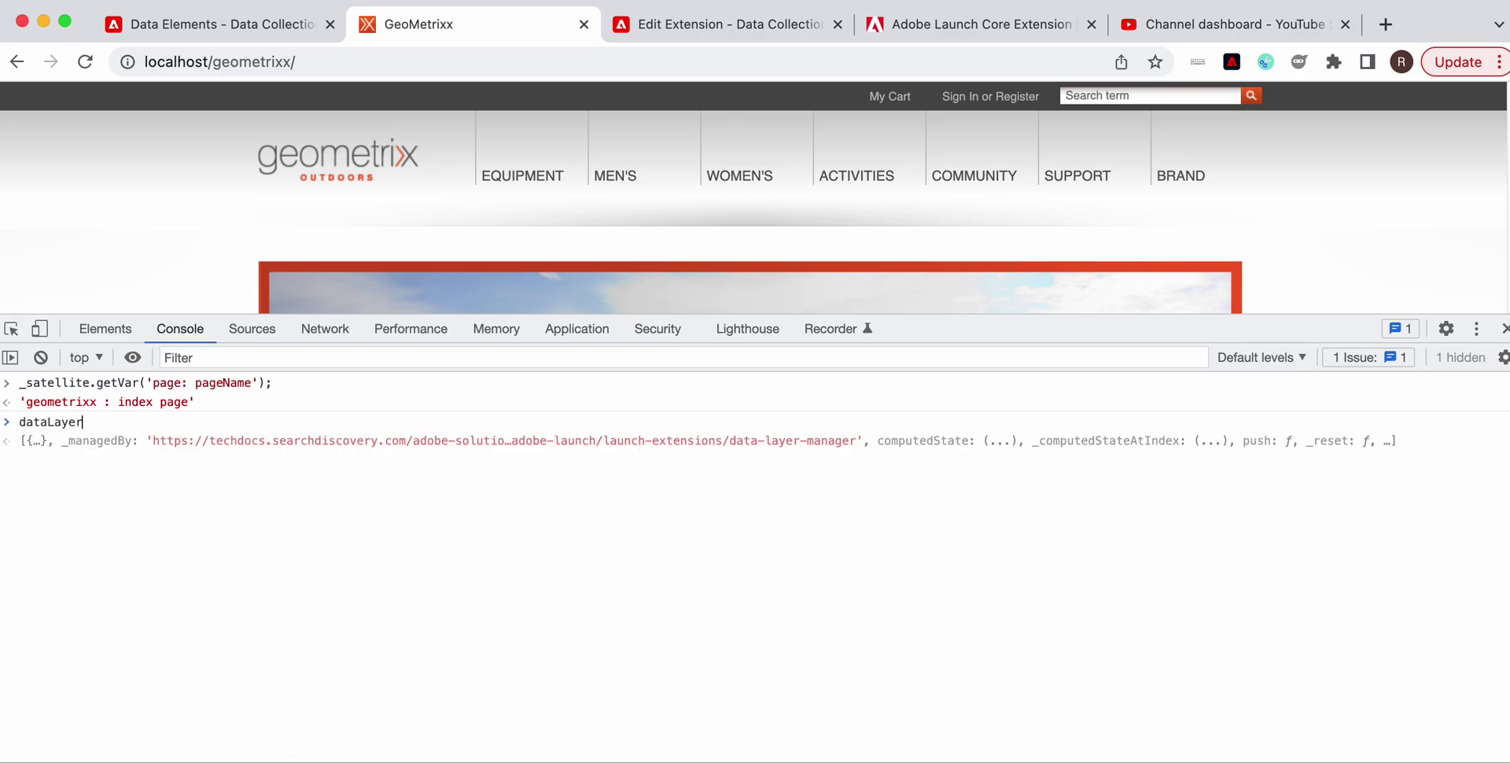
text(.)
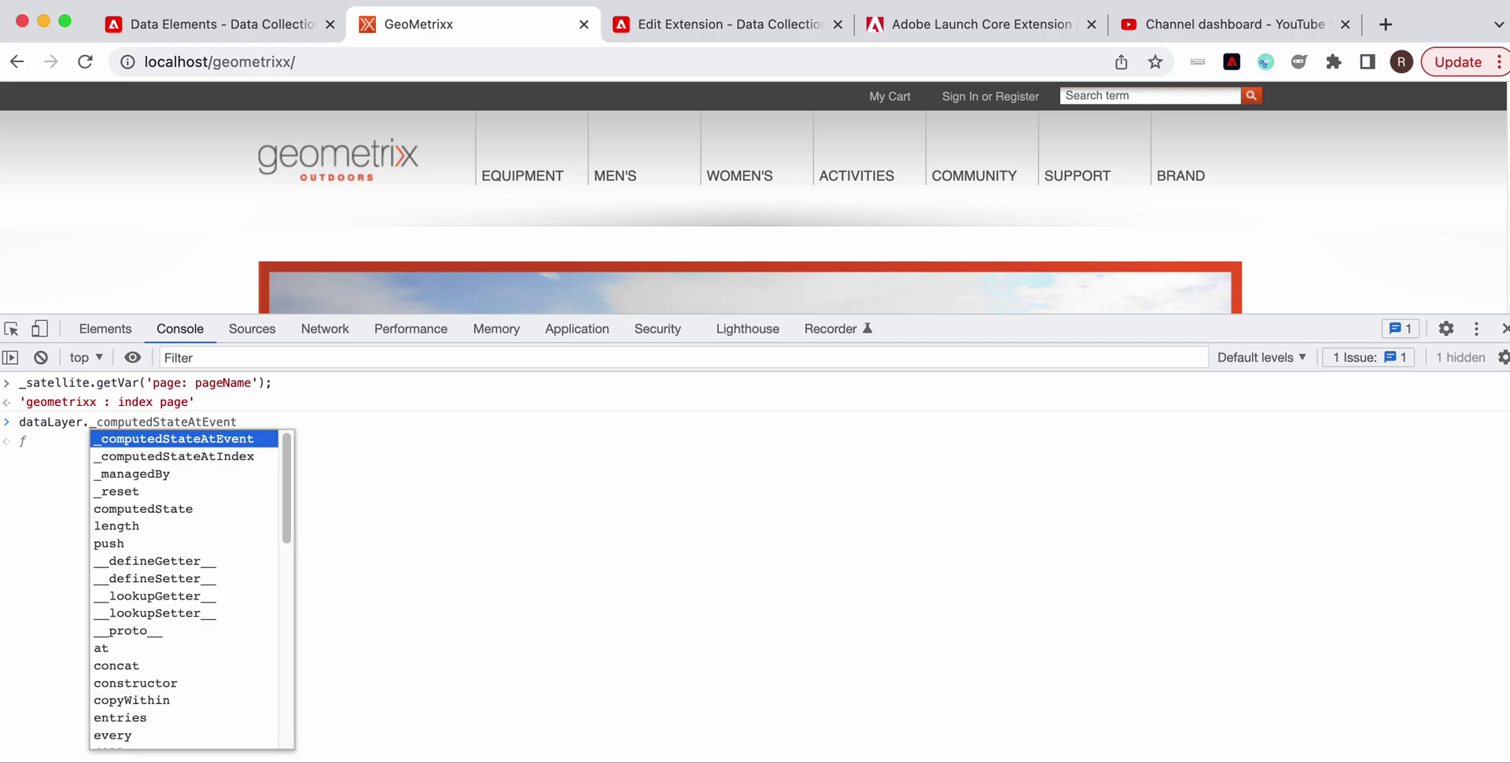
text(page.pa)
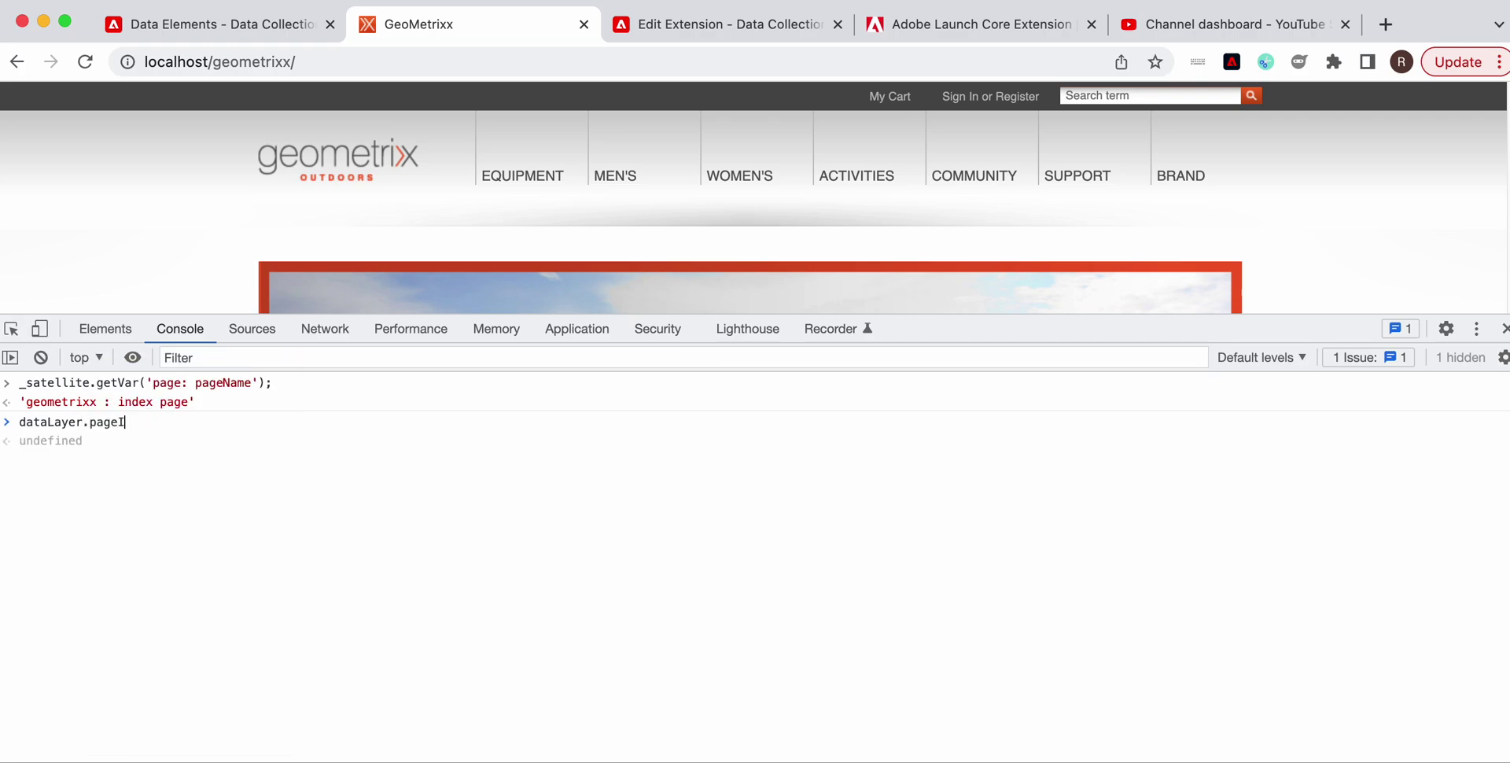
text(geInfo.pa)
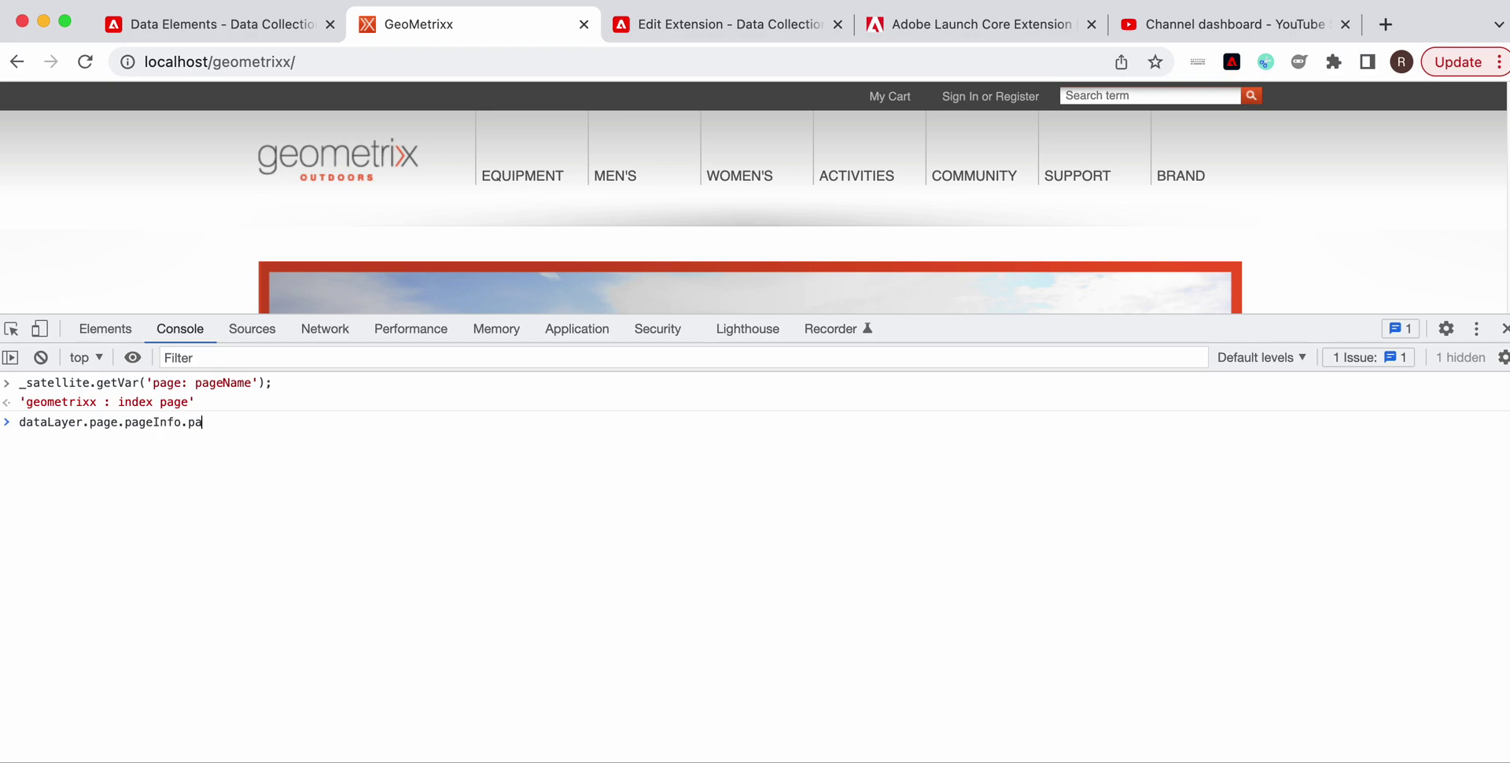
text(geName;)
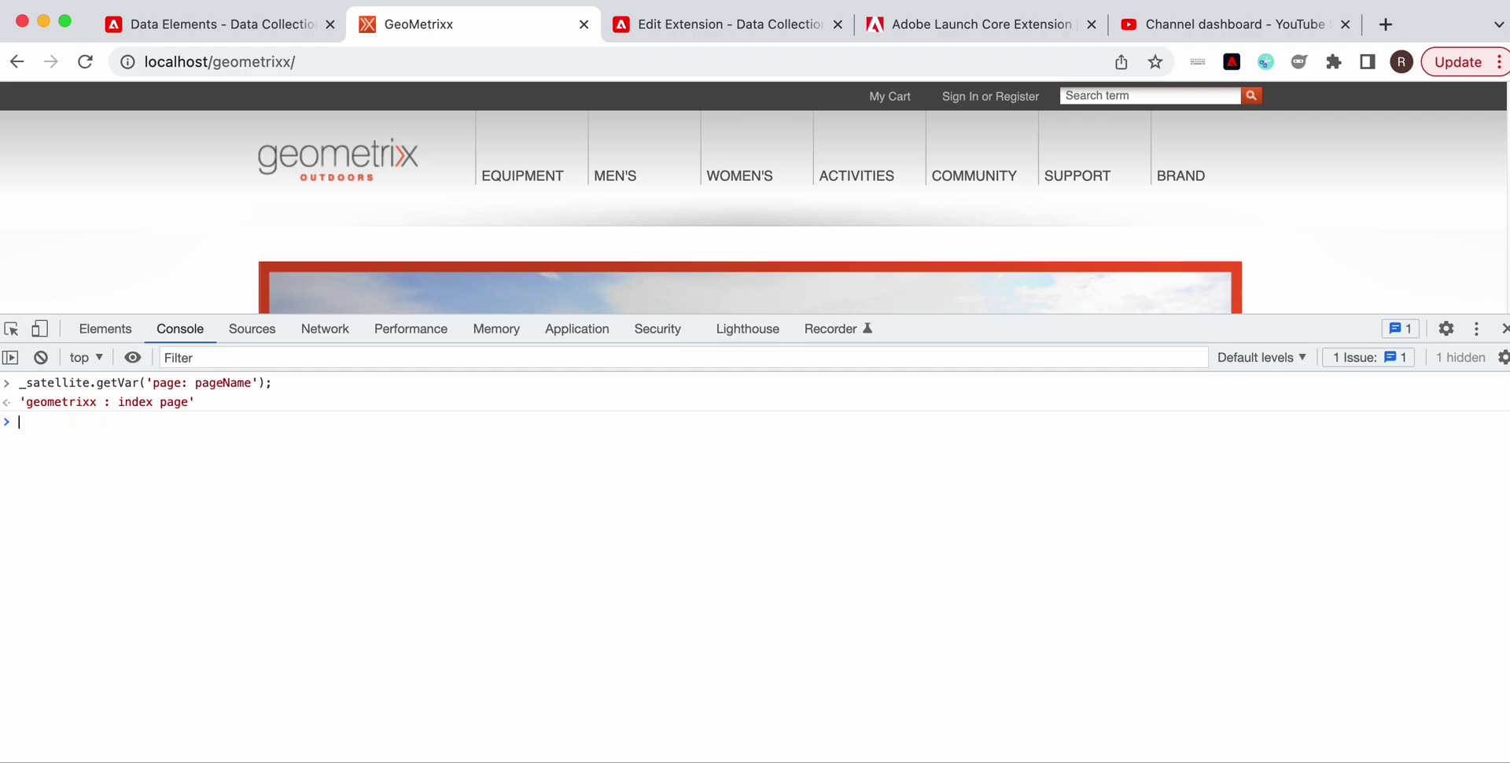
Evaluate dataLayer.page.pageInfo.pageName; in the GeoMetrixx console, followed by the whole dataLayer object
key(Return)
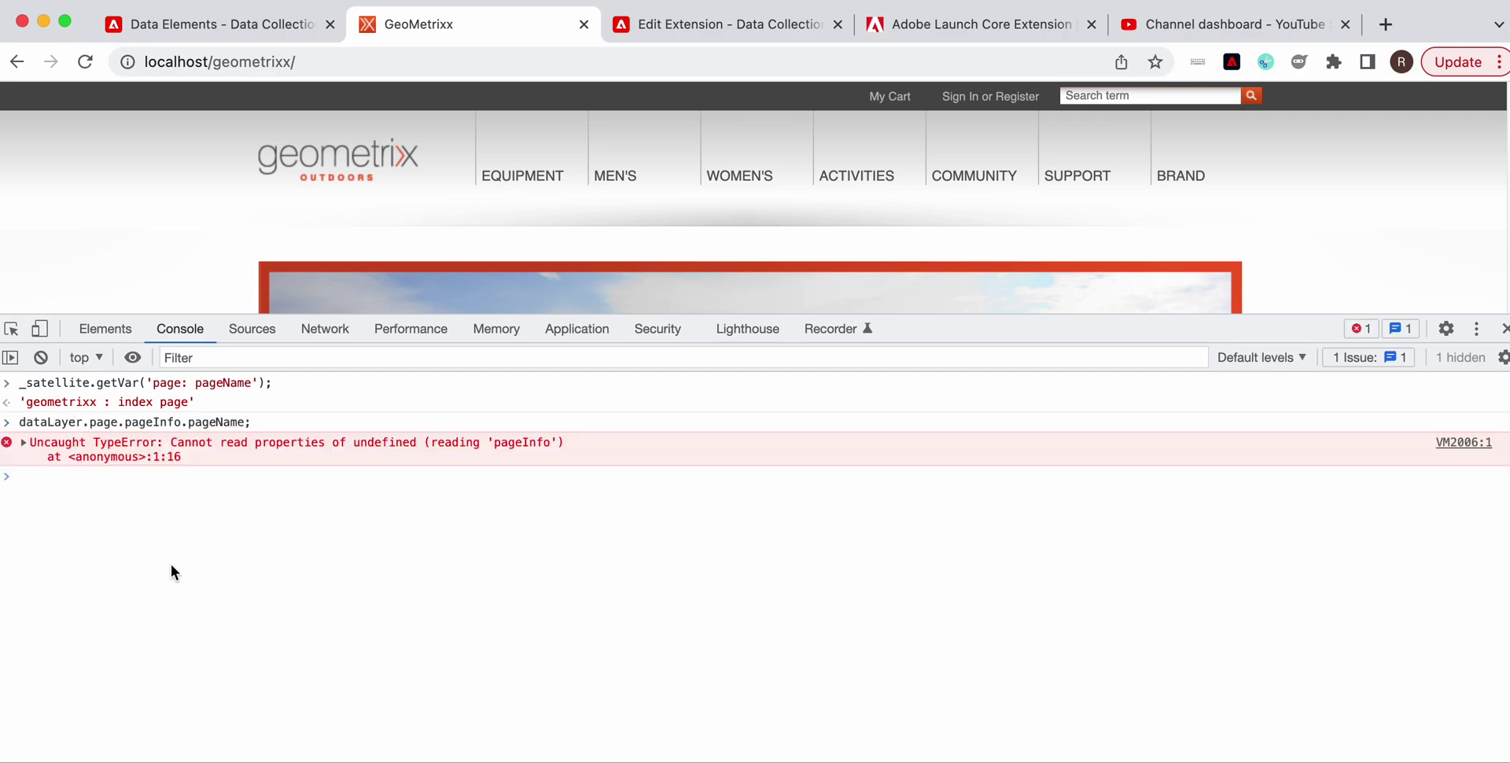
text(data)
key(Tab)
key(Return)
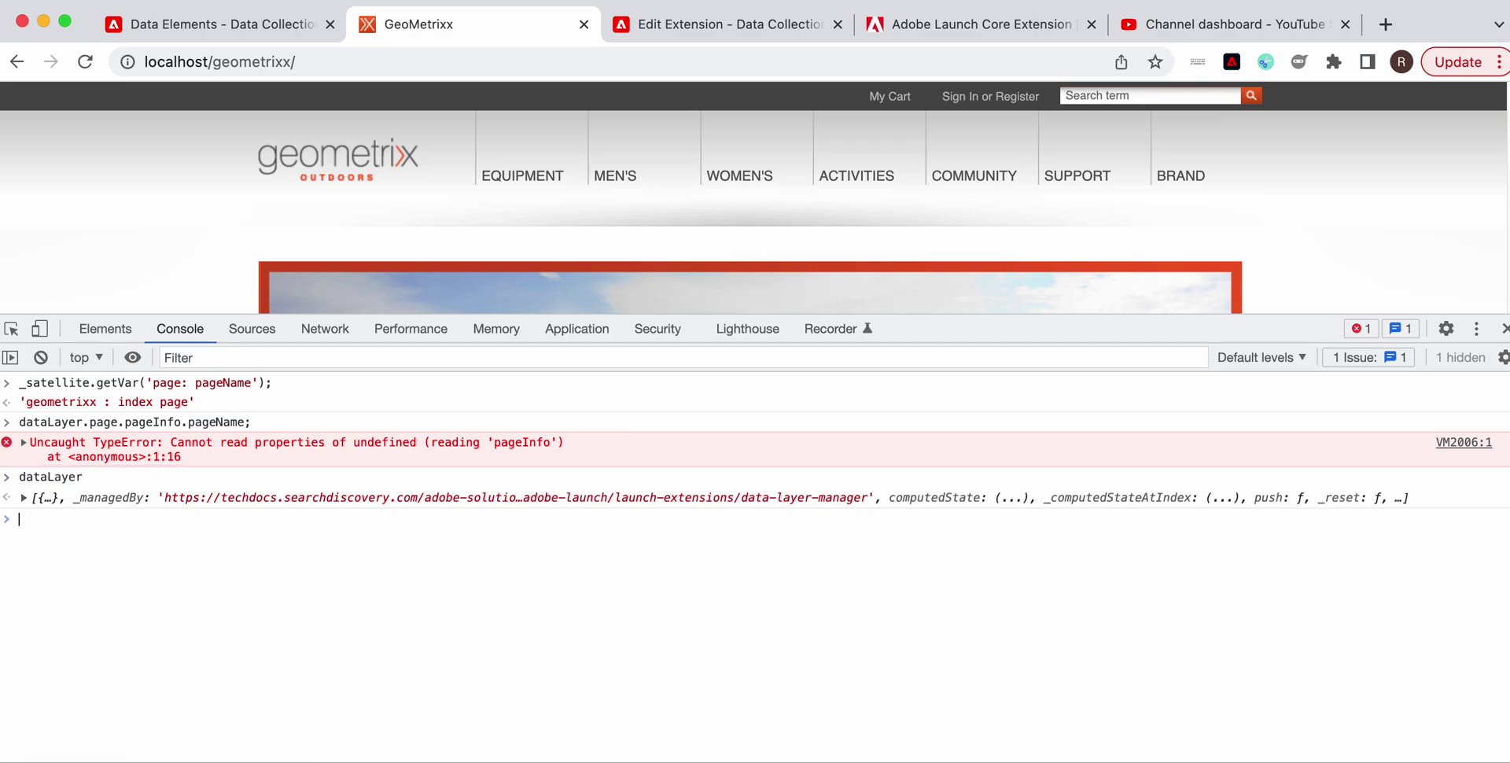
Expand the logged dataLayer array down to entry 0, its page object and pageInfo to examine the page properties
click(24, 497)
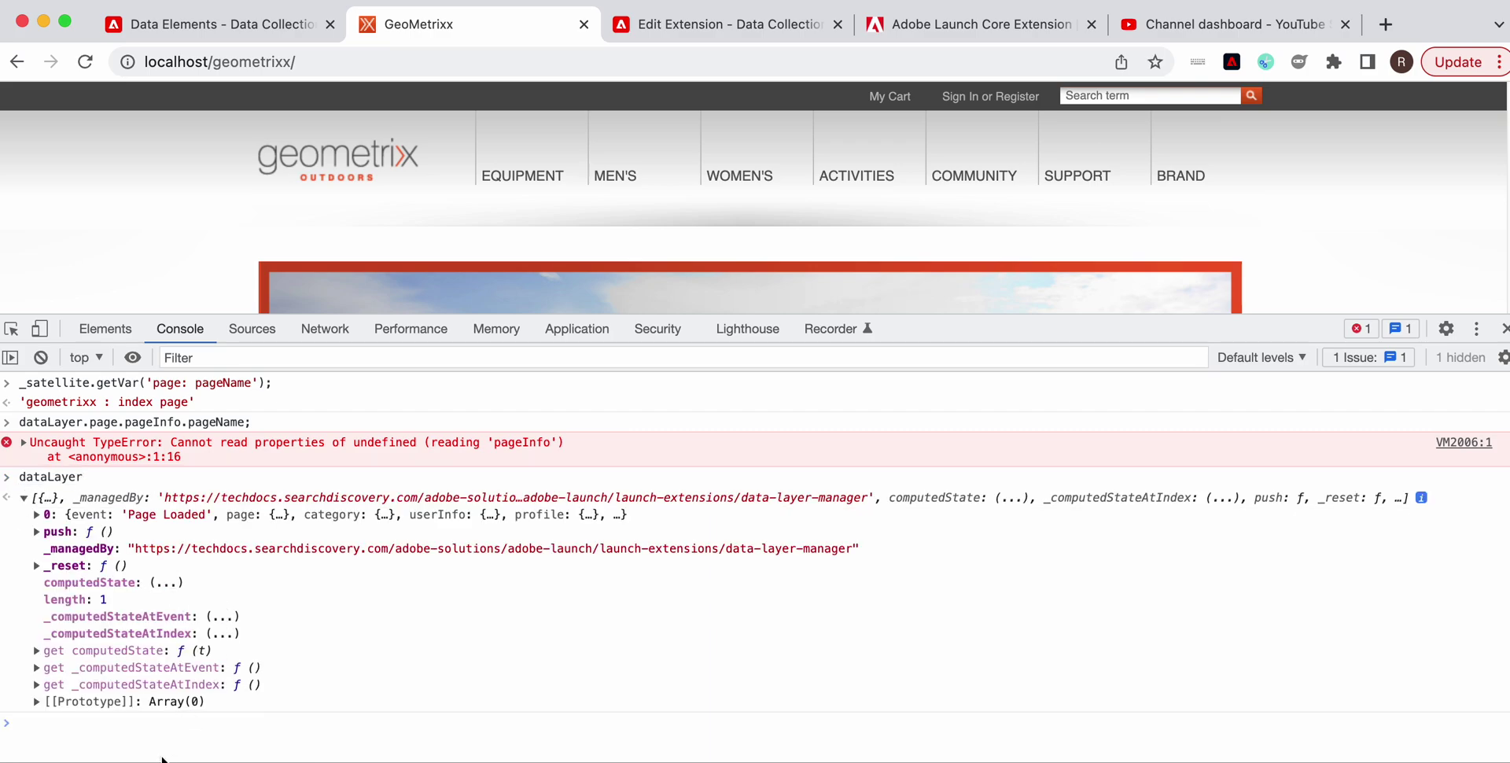
click(36, 515)
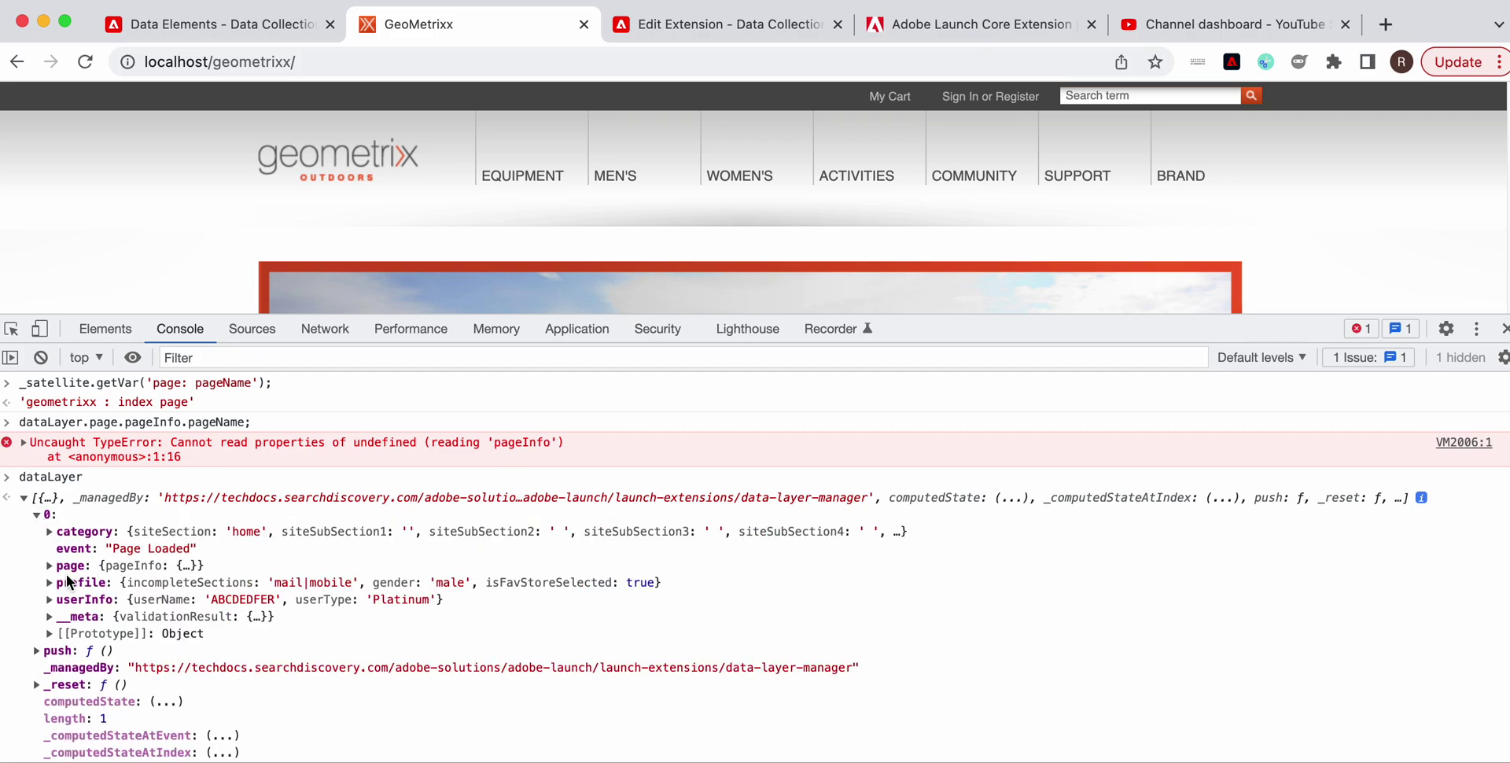
click(49, 565)
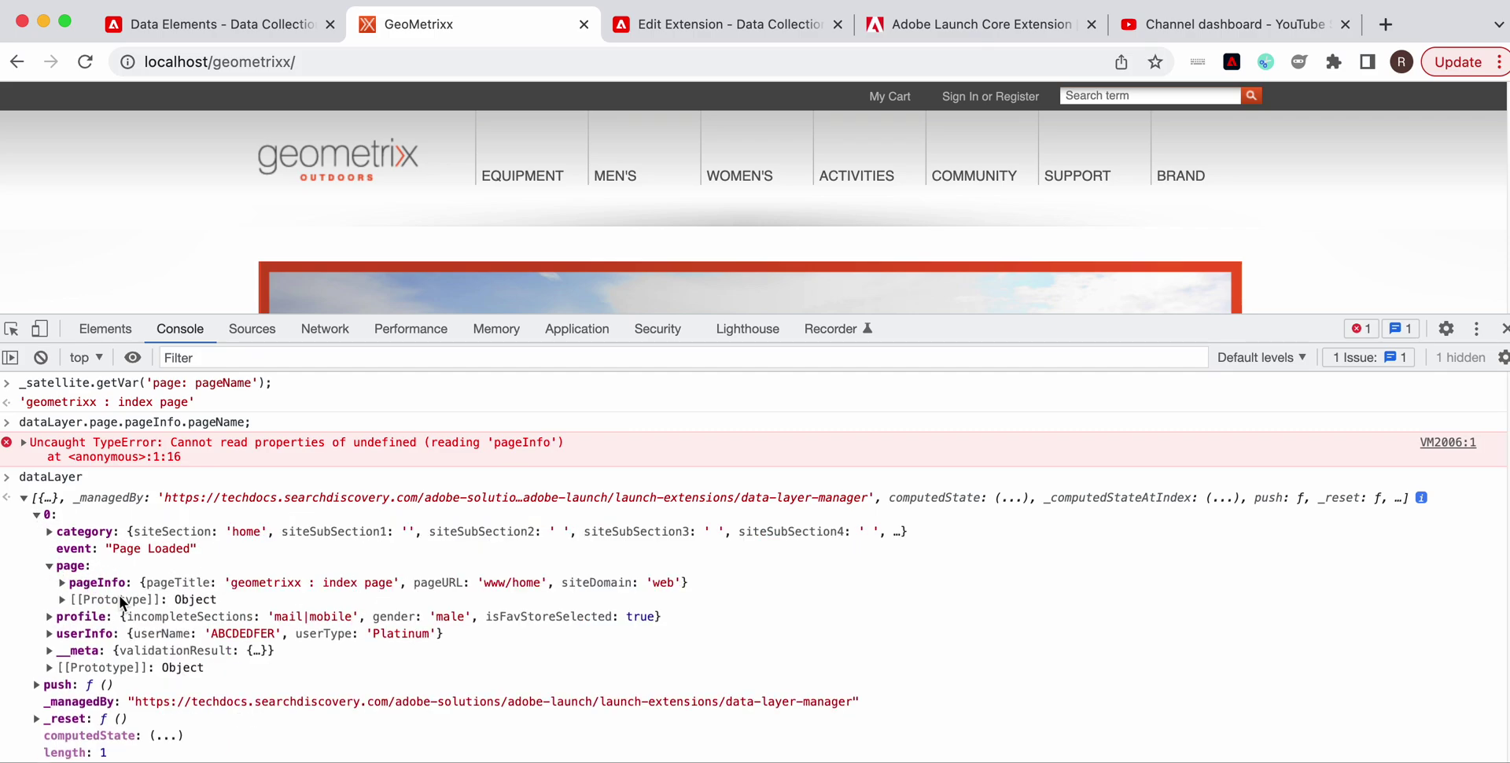
click(62, 582)
scroll(68, 586, down, 1)
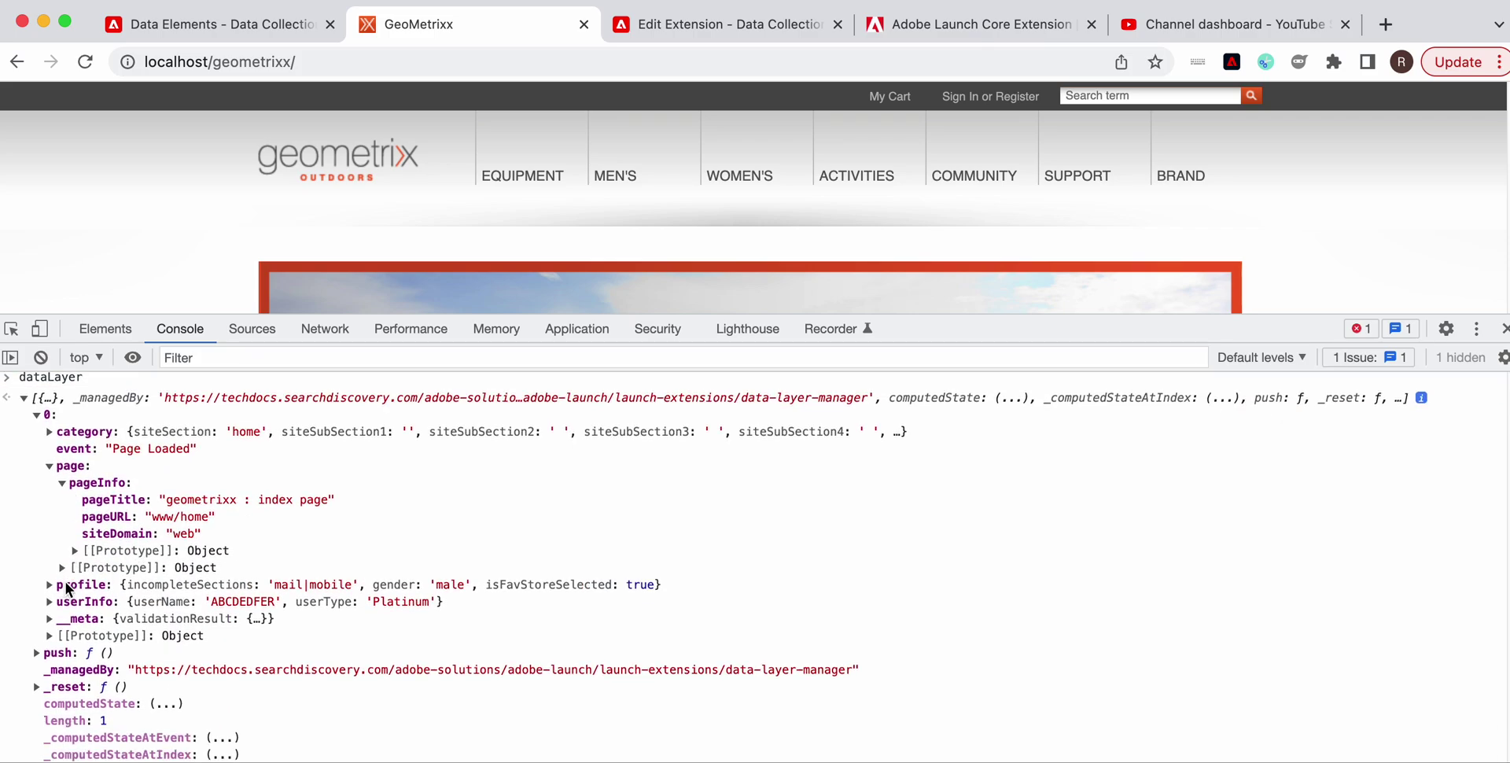
Clear the console and try to evaluate dataLayer.computedState(); as a function call
click(41, 357)
text(dd)
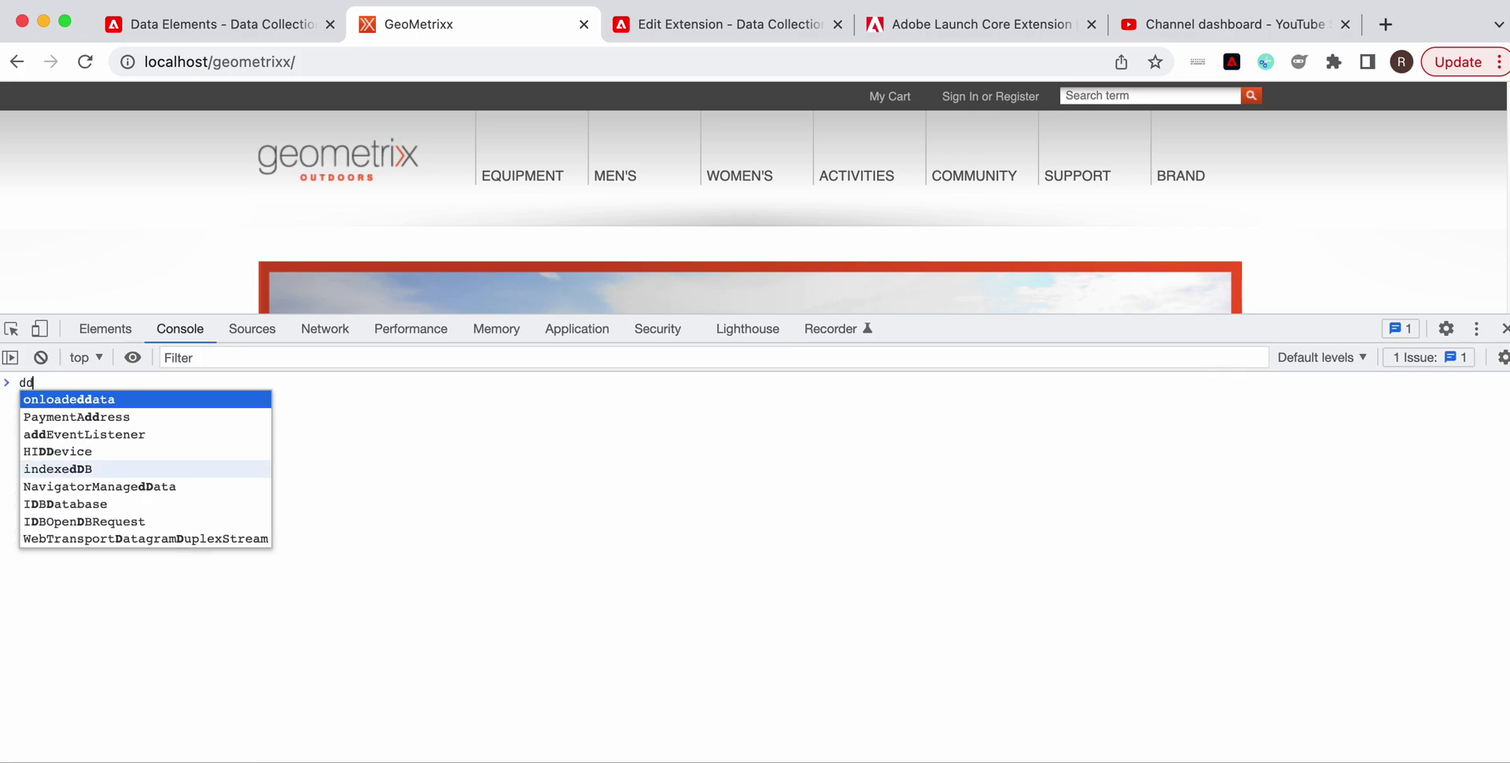
key(BackSpace)
text(ataLayer)
key(Return)
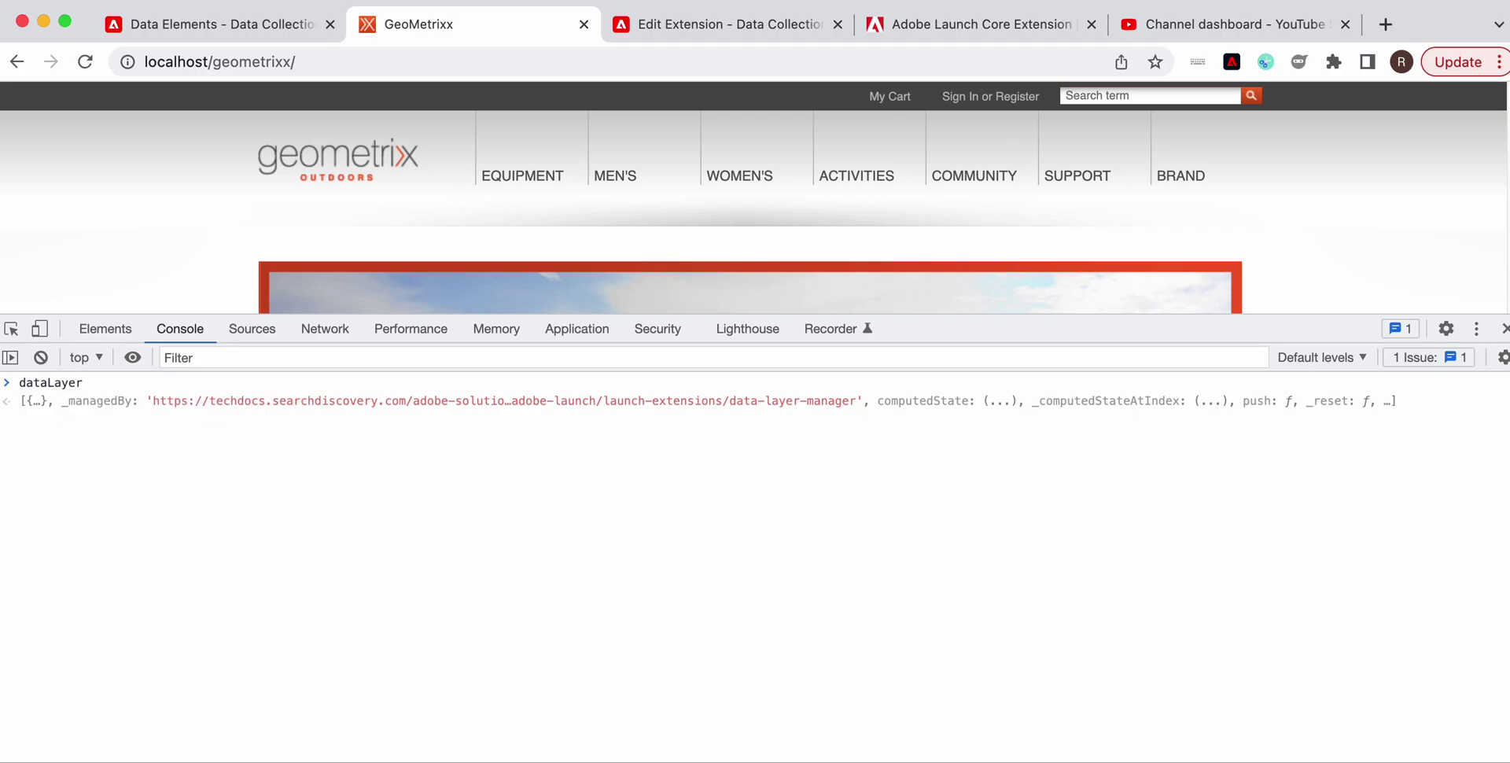
key(super+k)
key(Up)
text(.com)
key(Tab)
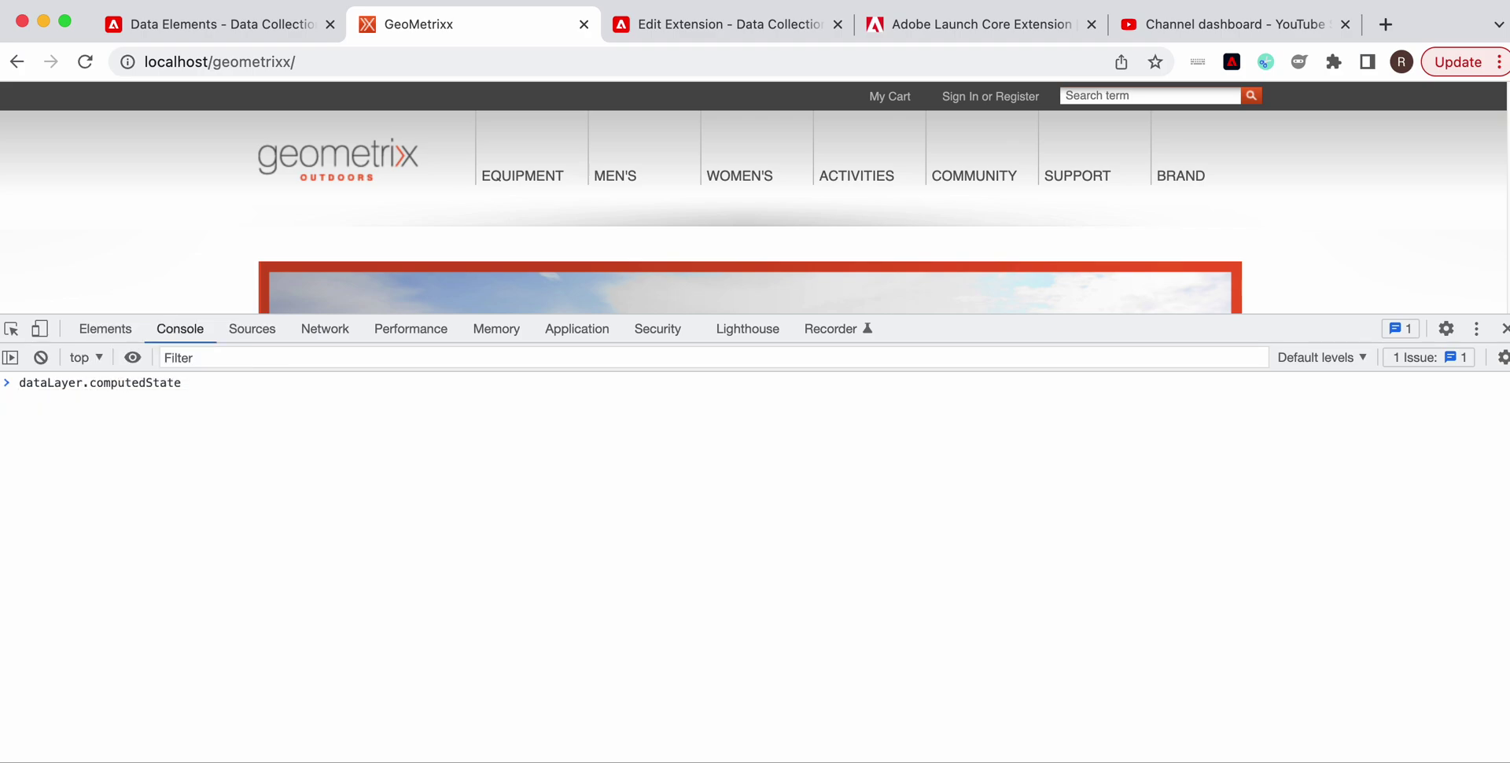
text(();)
key(Return)
Evaluate dataLayer.computedState; as a property and expand its page and pageInfo objects to examine the page title
key(Up)
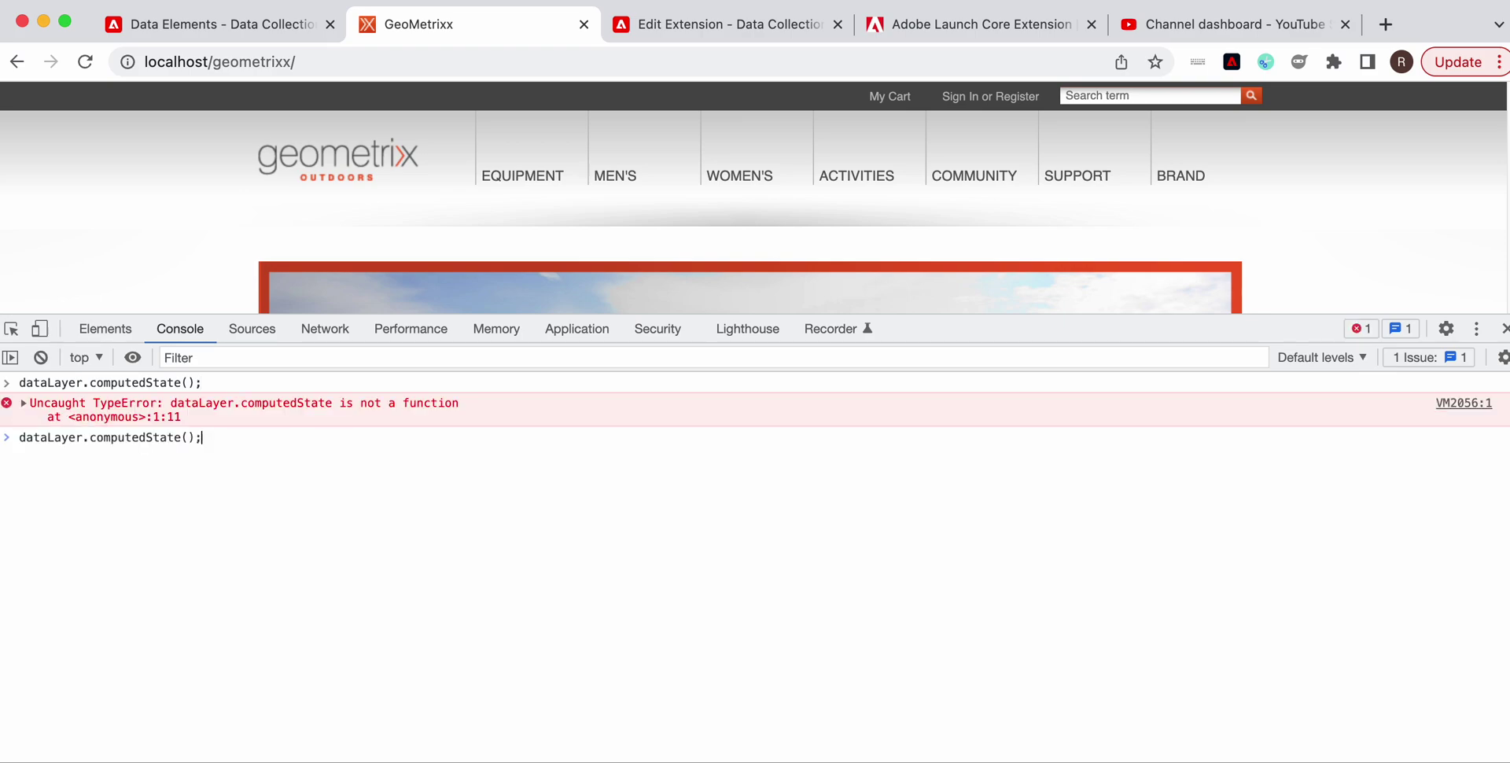
key(BackSpace)
key(BackSpace)
key(BackSpace)
text(;)
key(Return)
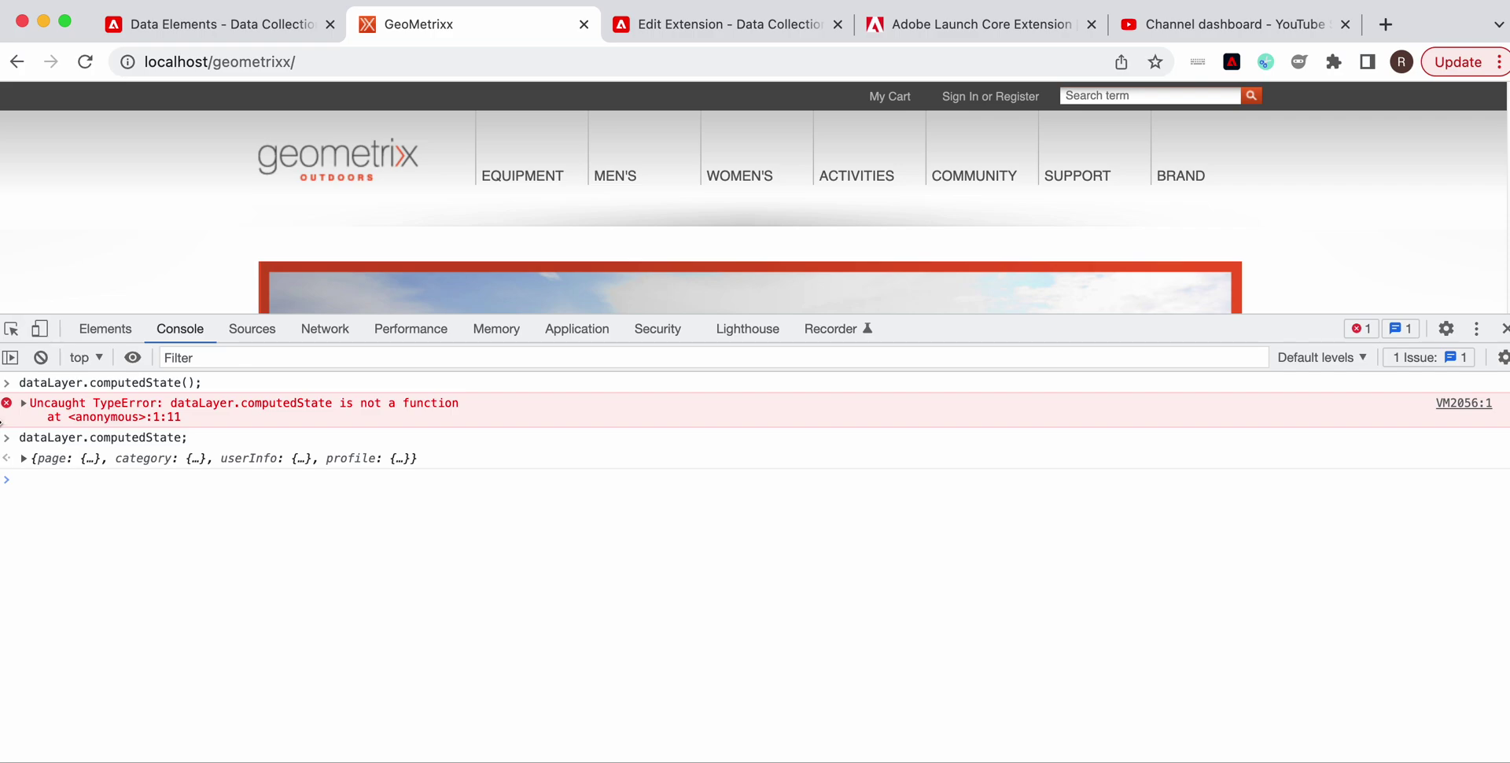
click(25, 459)
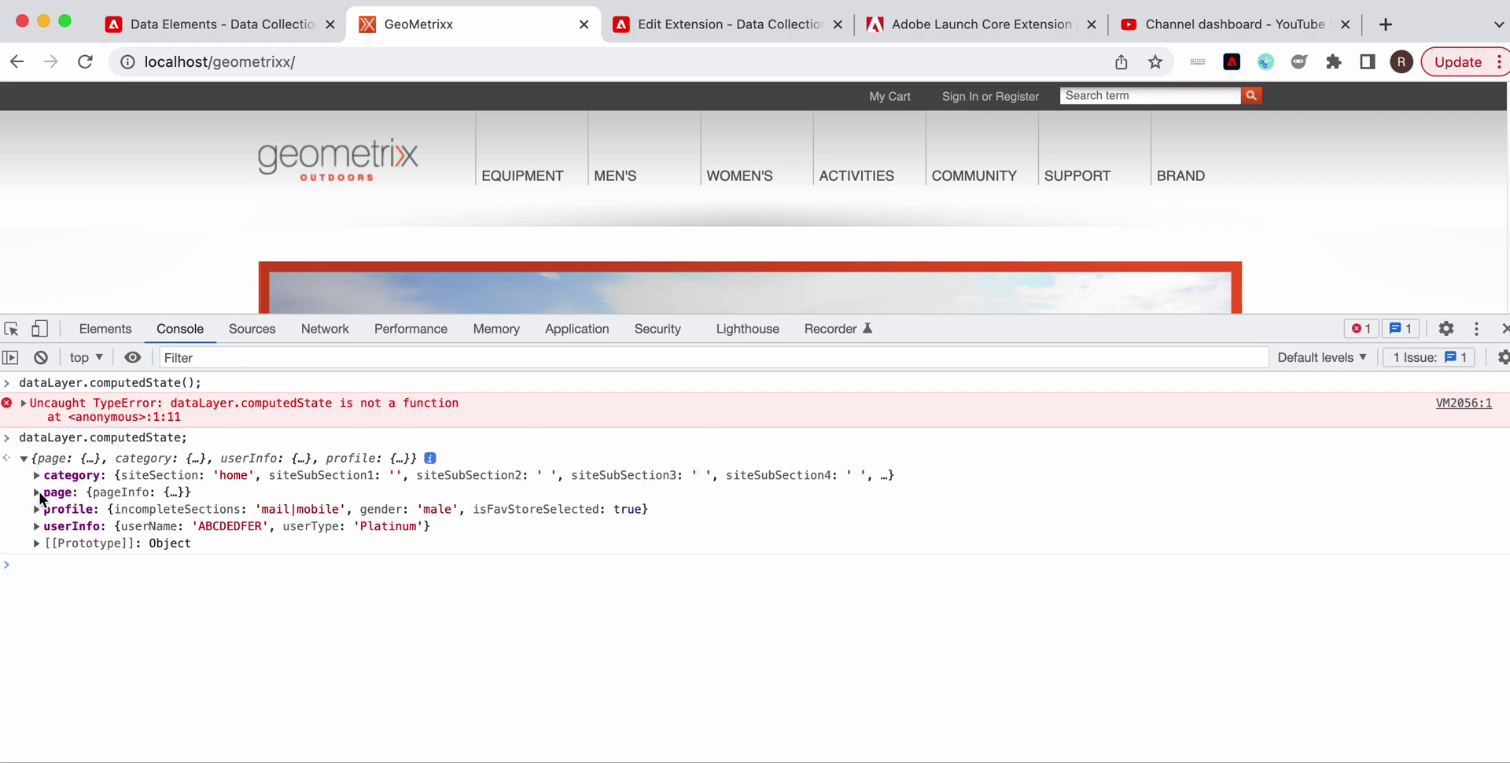
click(36, 492)
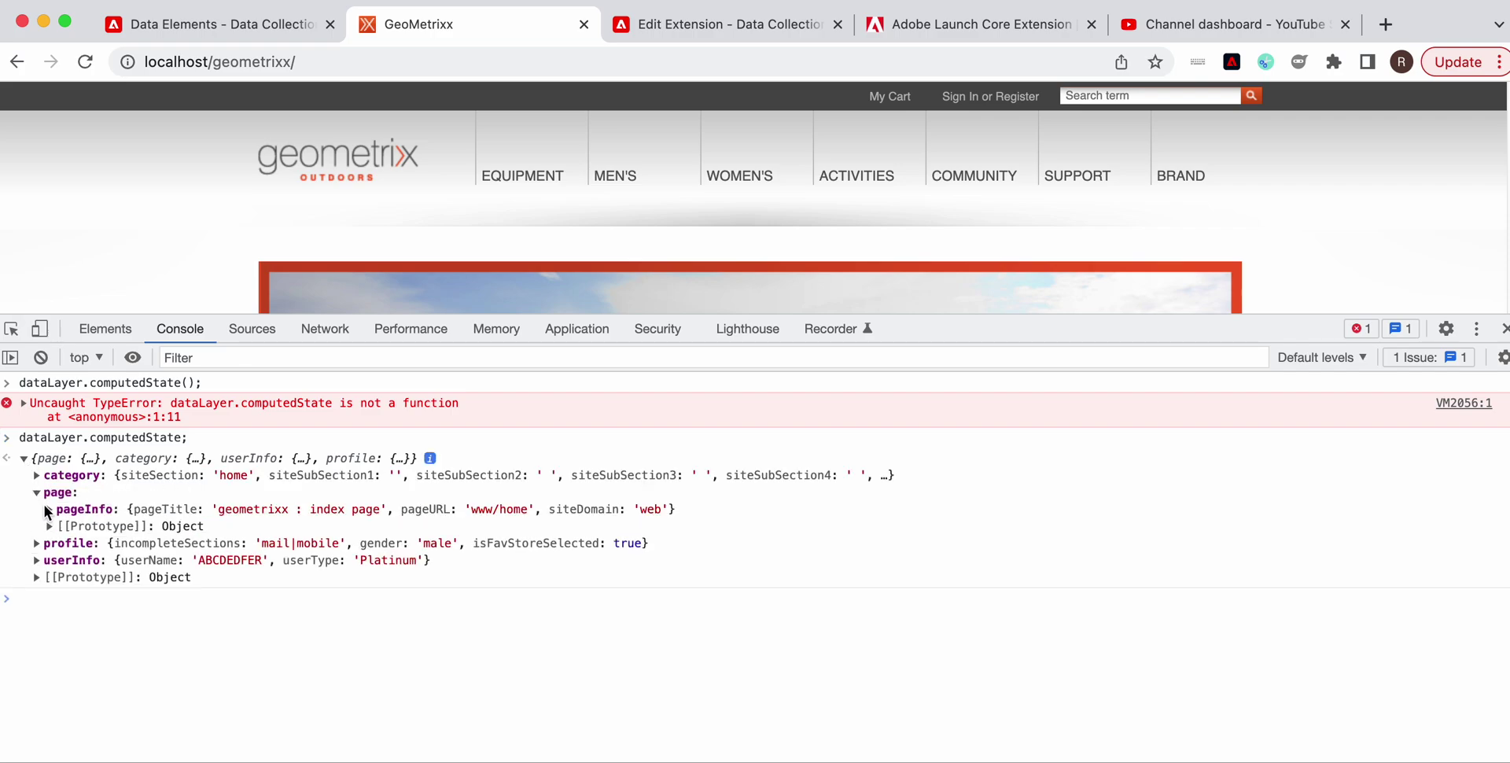
click(49, 509)
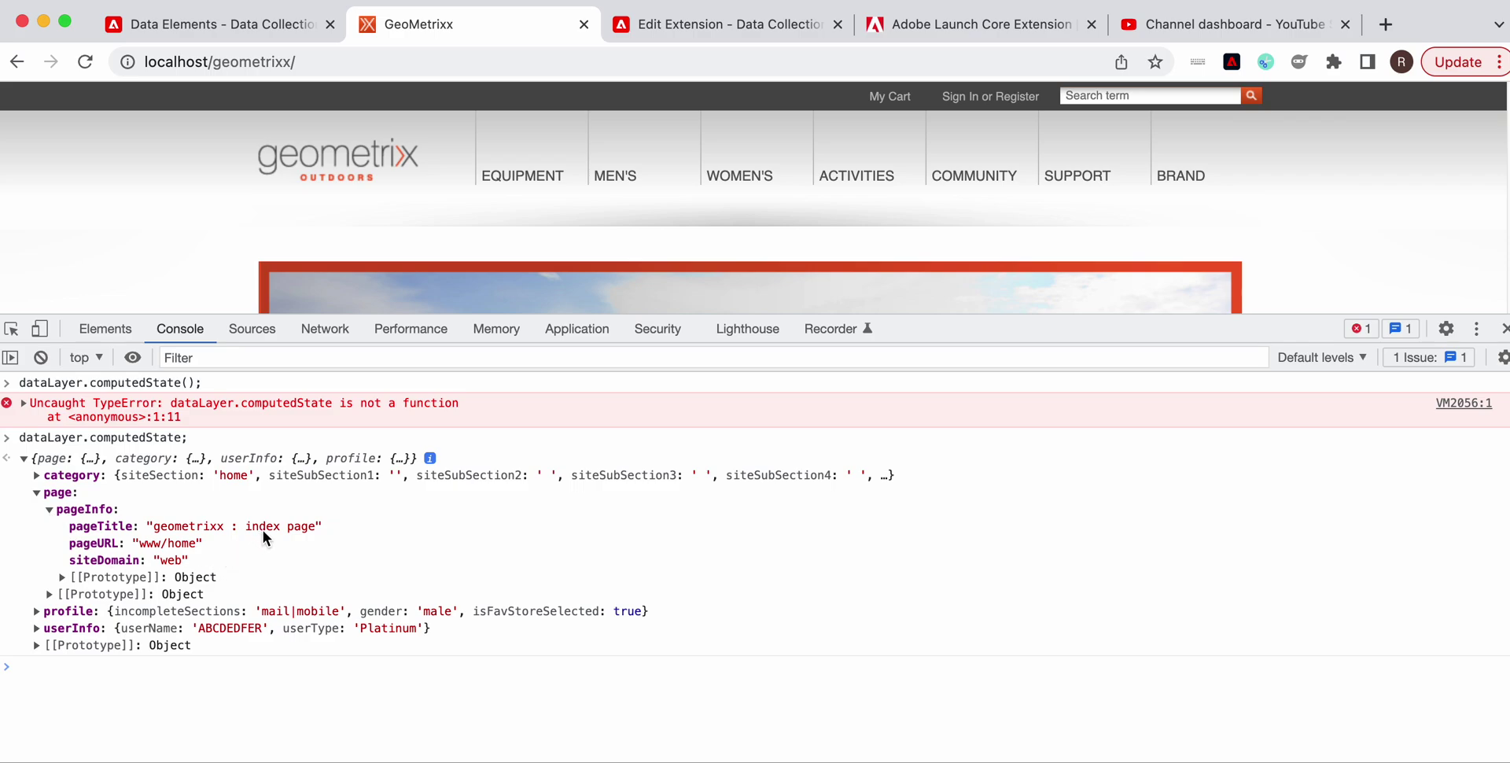